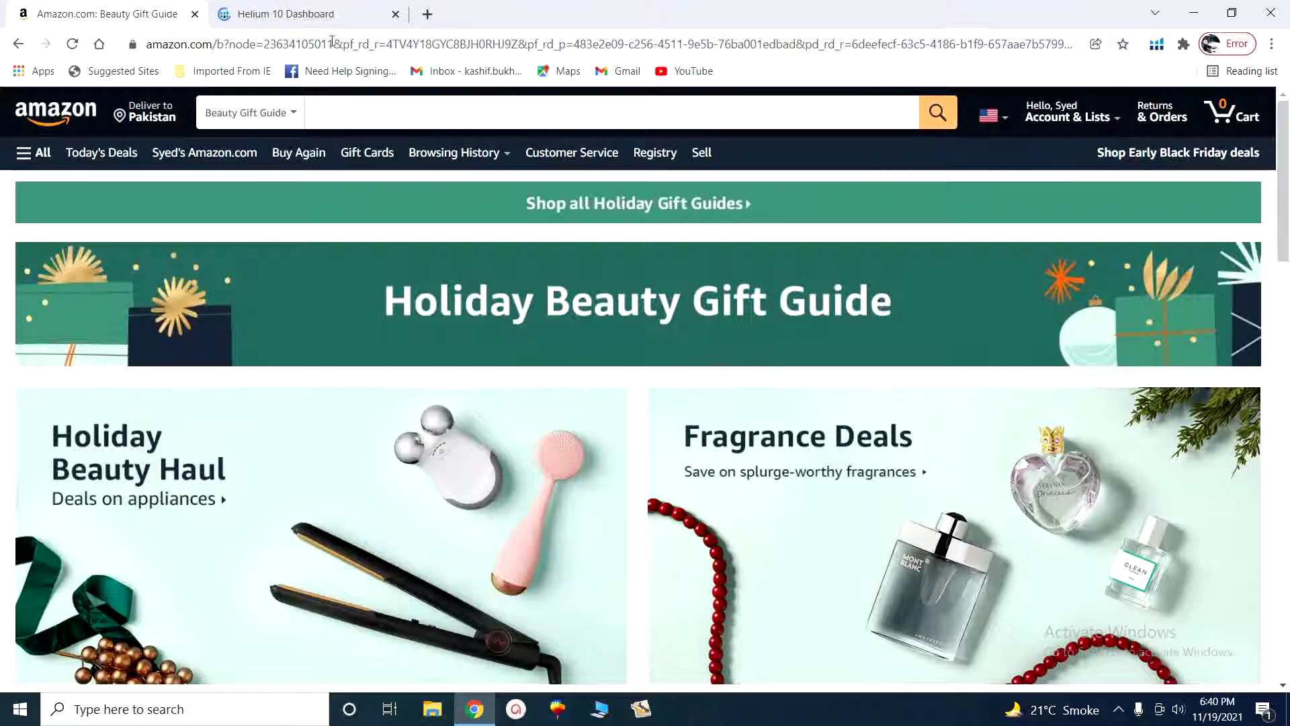
Step: Switch to Helium 10 and open the Black Box Amazon product research tool
click(320, 15)
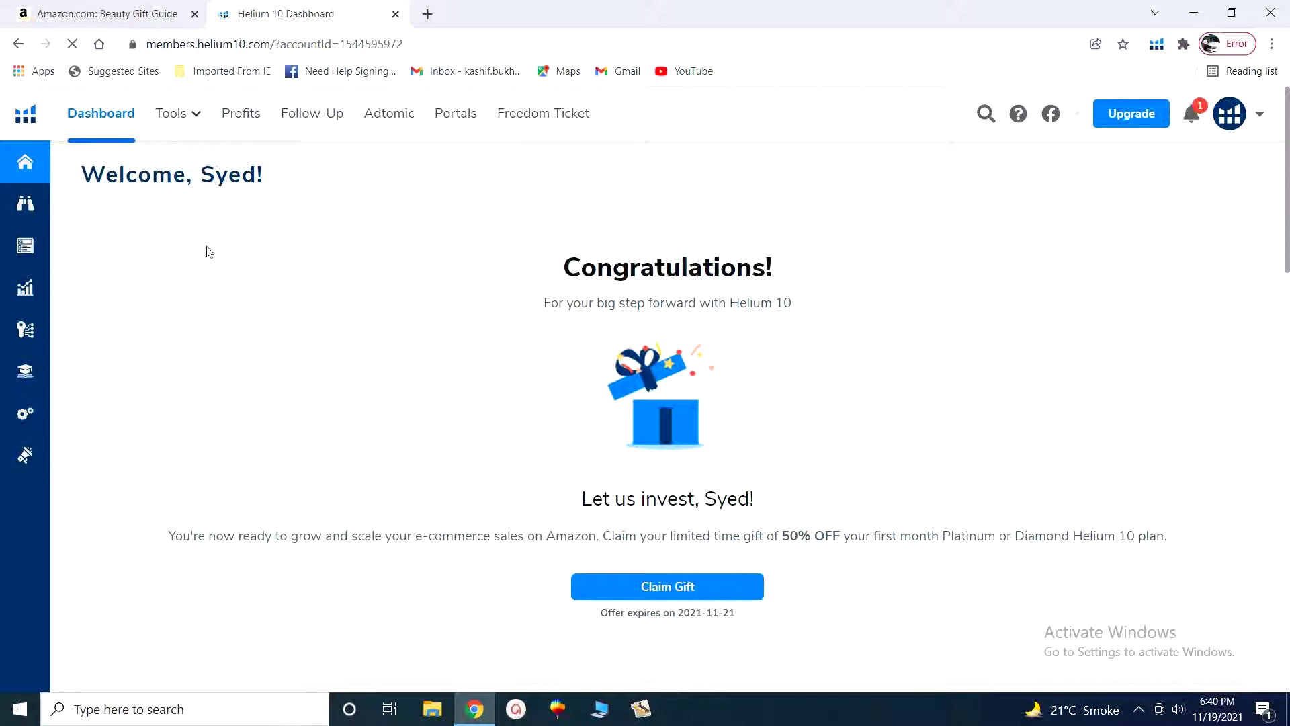
mouse_move(28, 169)
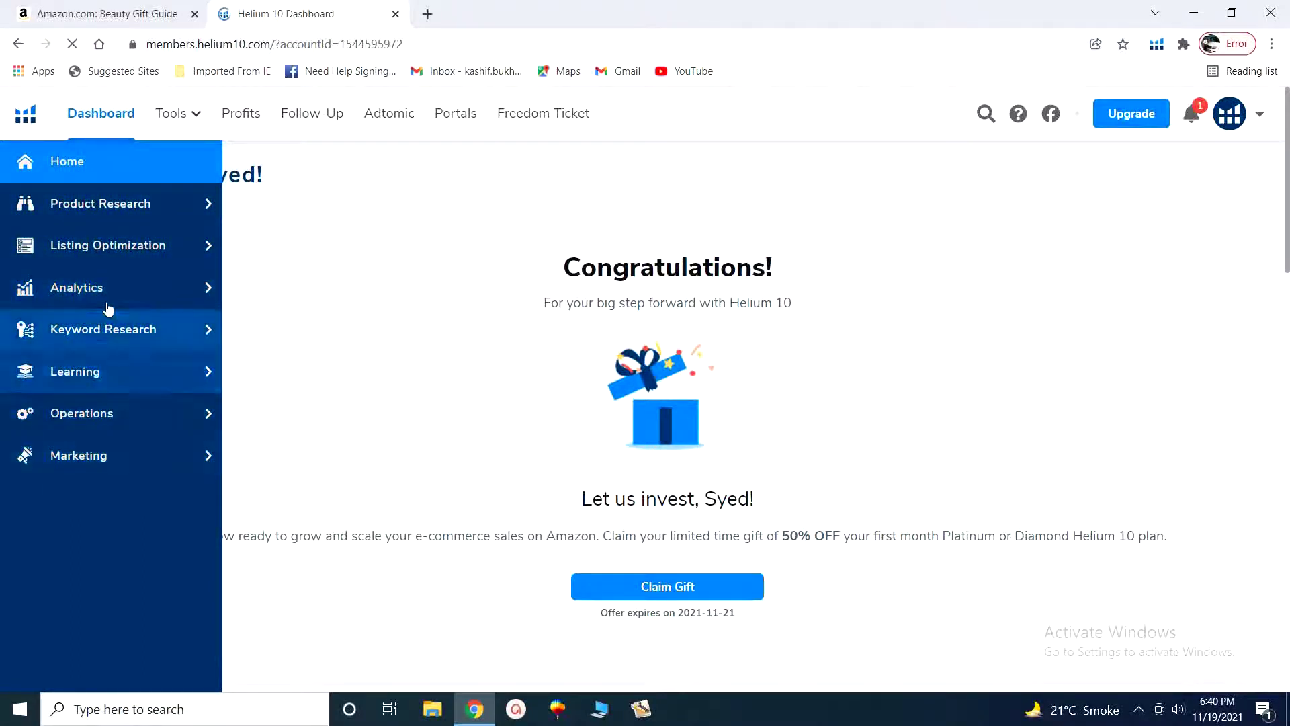
click(131, 211)
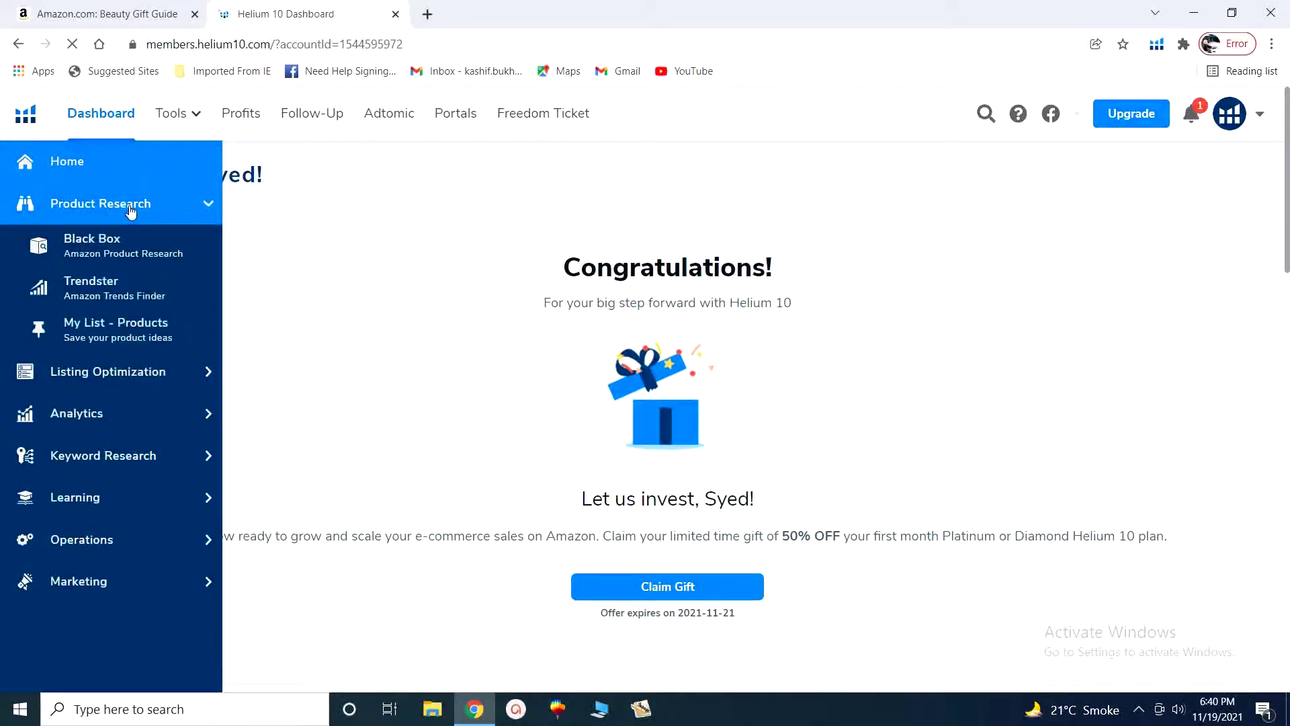
click(115, 254)
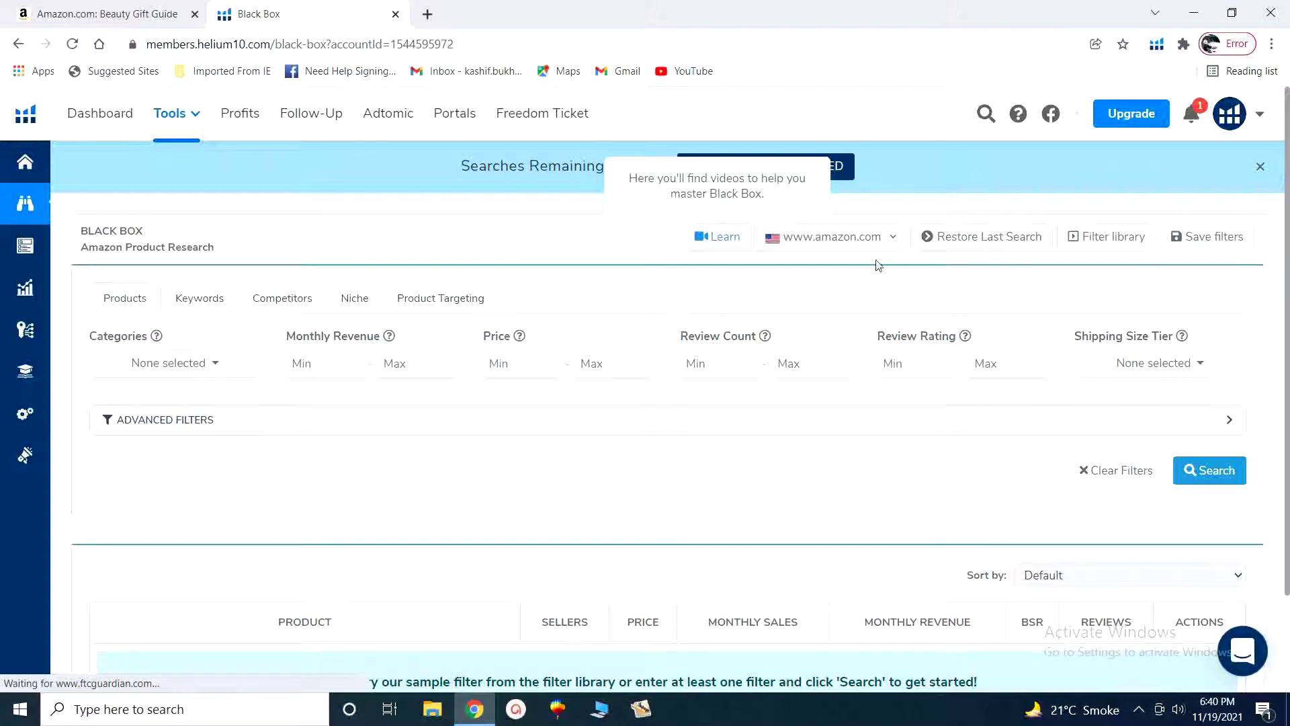
Step: Look through the available Amazon marketplaces and the list of product categories without changing either selection
click(893, 241)
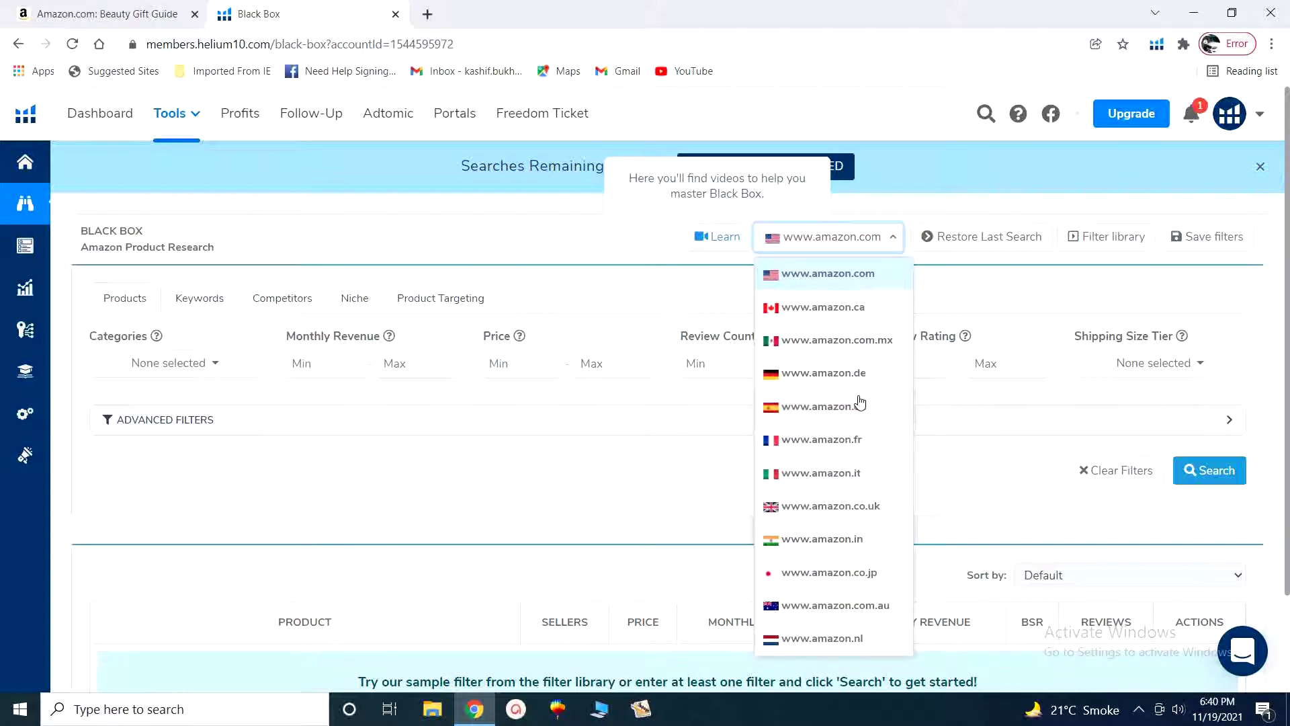
click(624, 248)
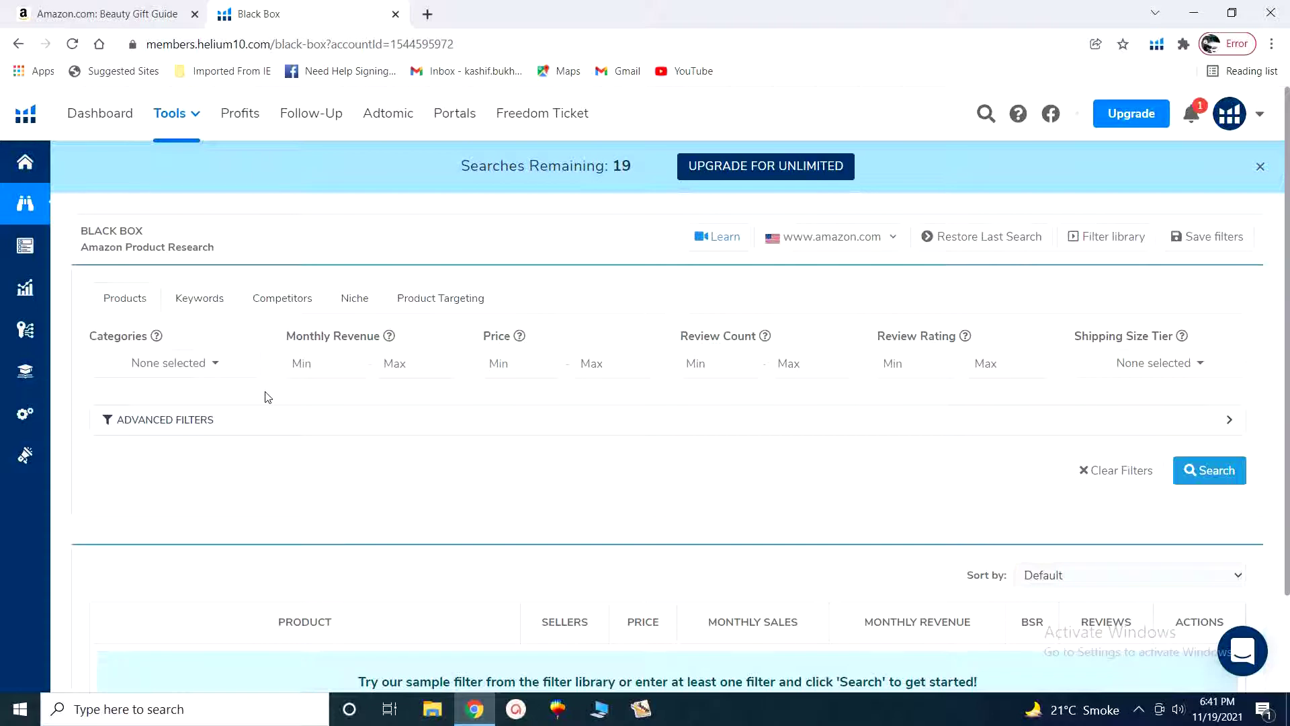
click(210, 363)
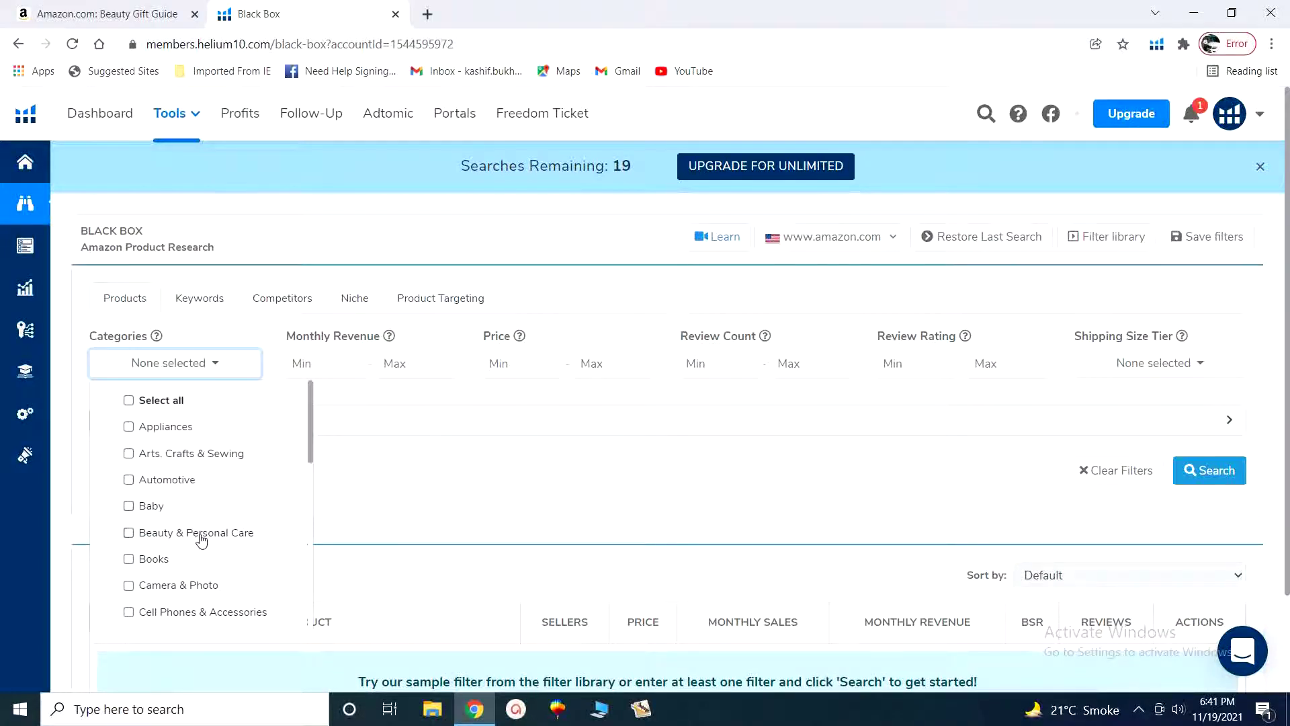
scroll(212, 557, down, 1)
scroll(215, 561, down, 4)
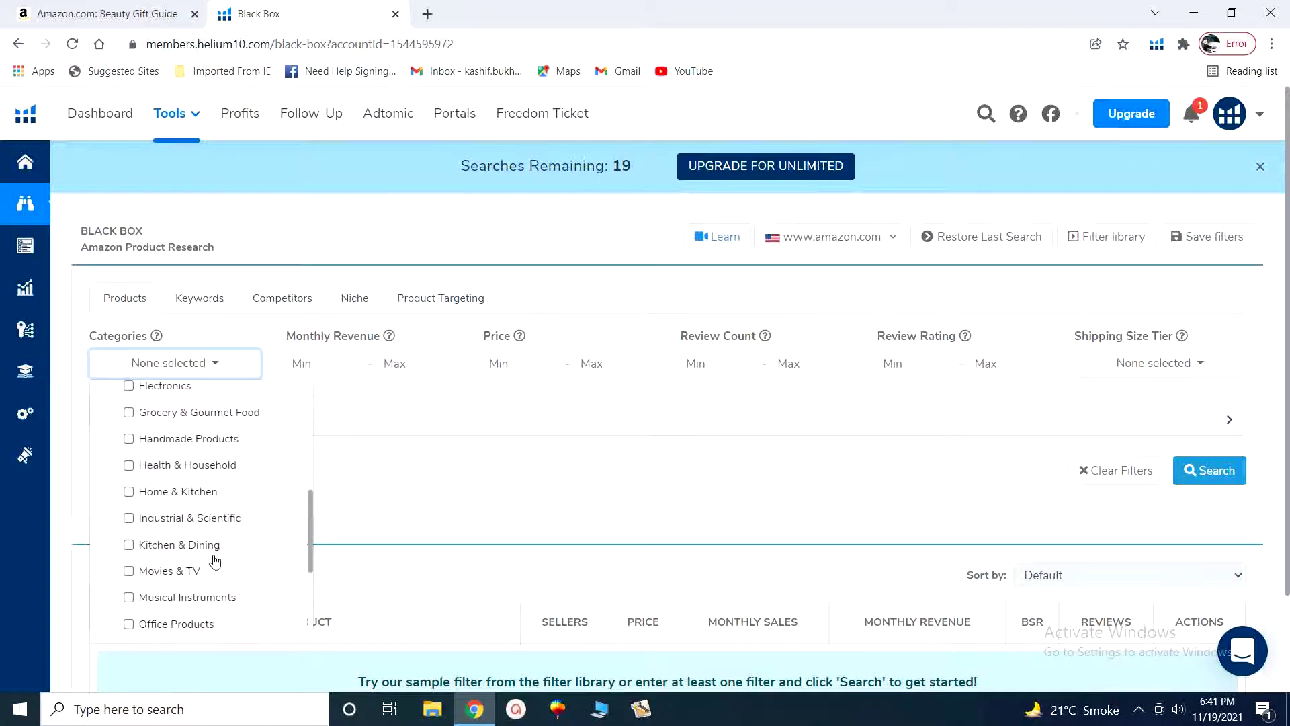
scroll(214, 561, up, 10)
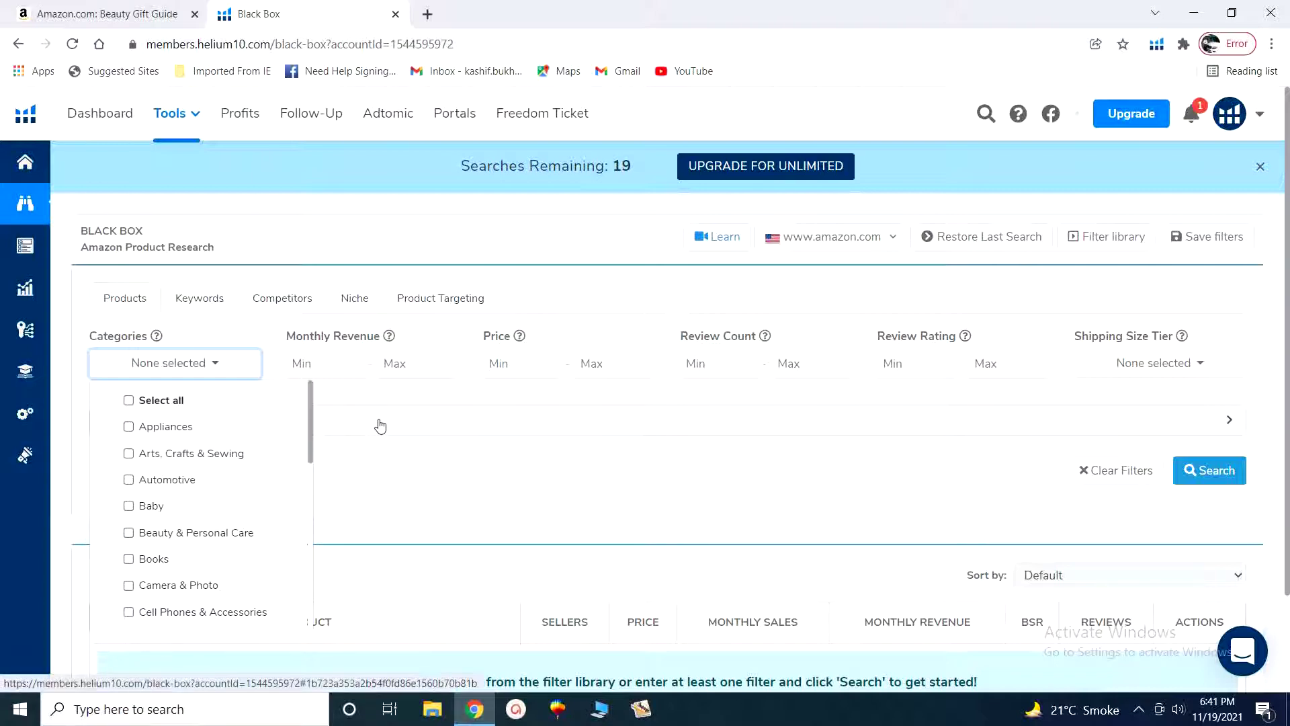
click(415, 231)
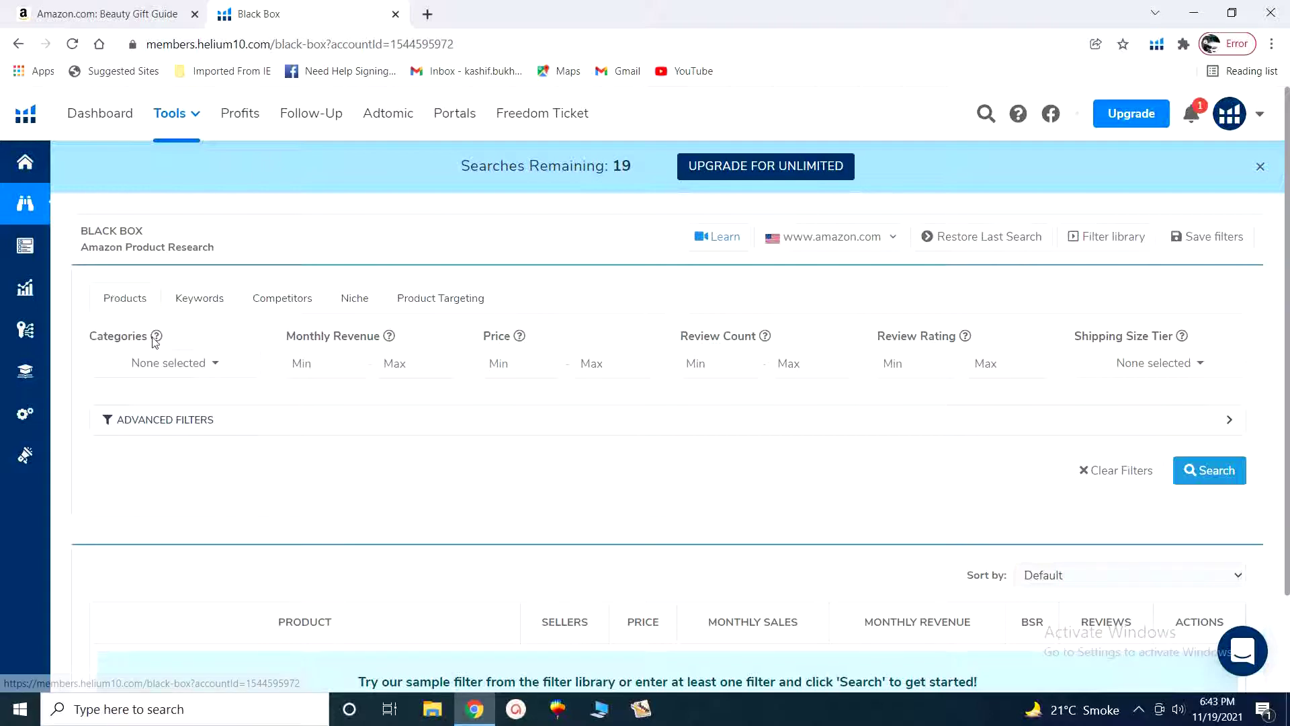
Step: Filter the product categories by Appliances, Automotive, Beauty & Personal Care, Electronics, and Clothing, Shoes & Jewelry
click(214, 365)
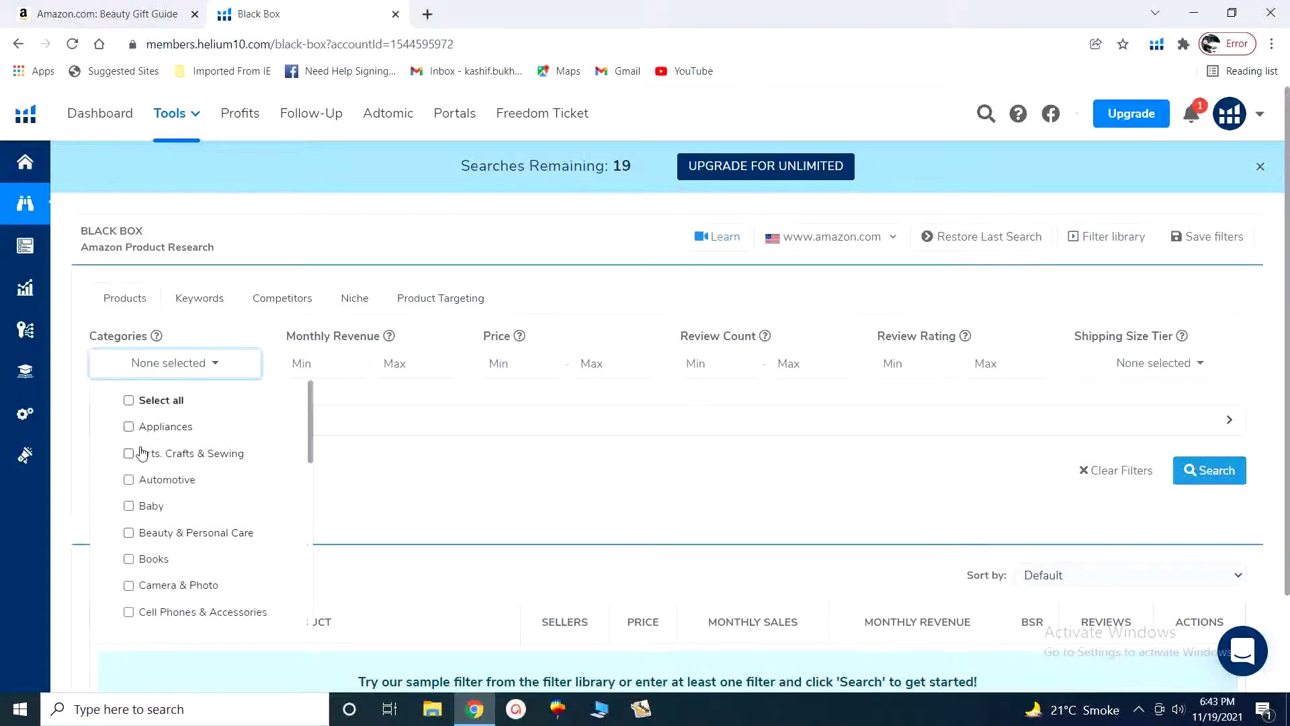
click(131, 428)
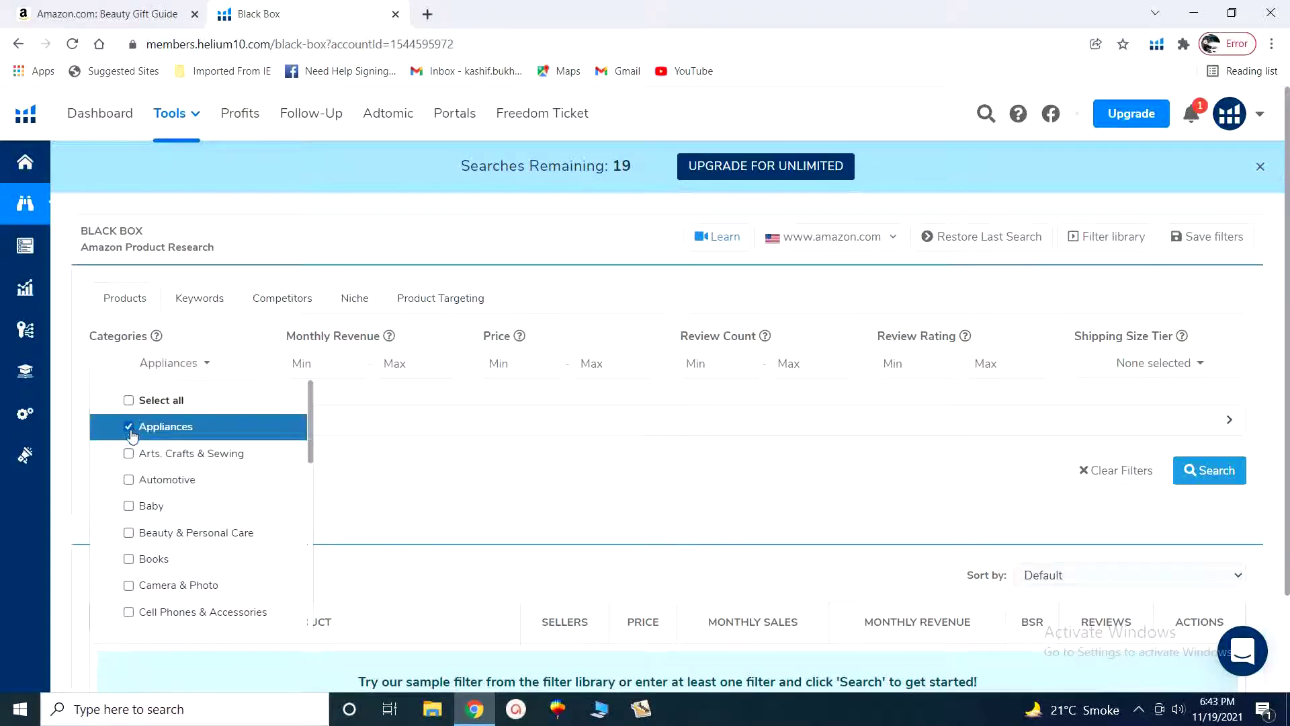
click(129, 481)
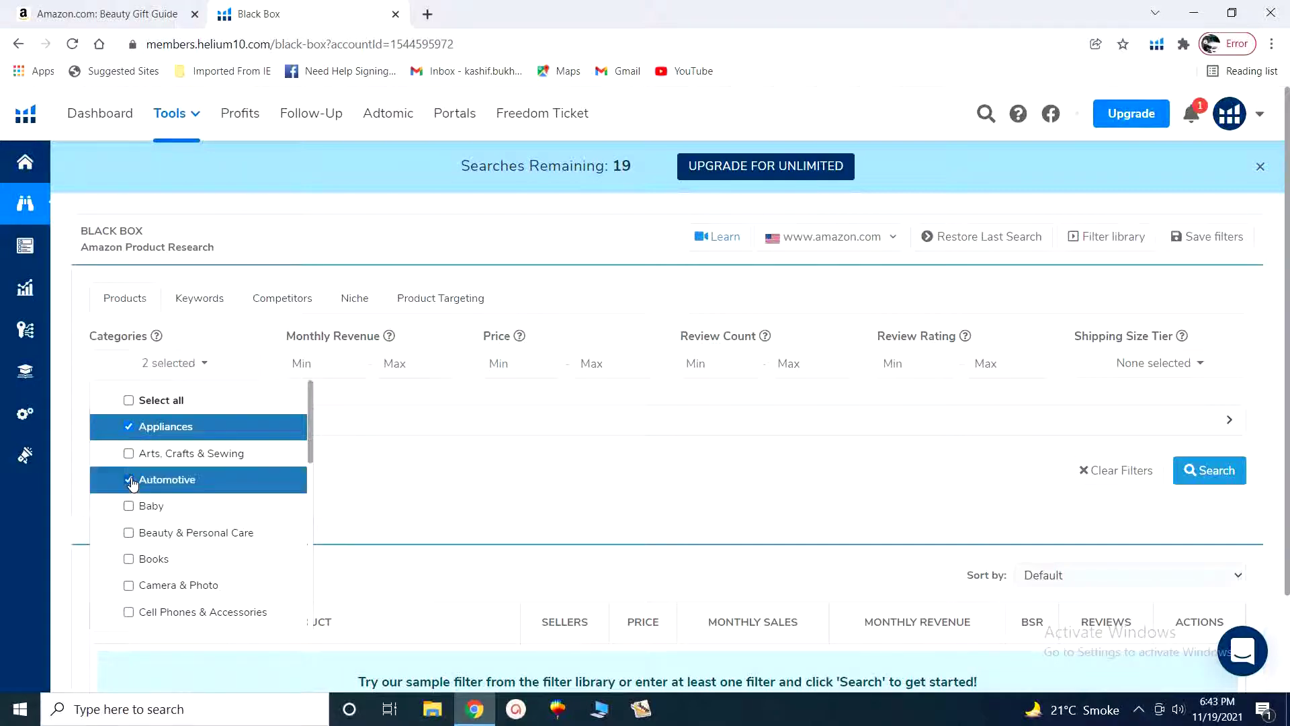
click(128, 532)
scroll(193, 566, down, 3)
scroll(193, 566, down, 3)
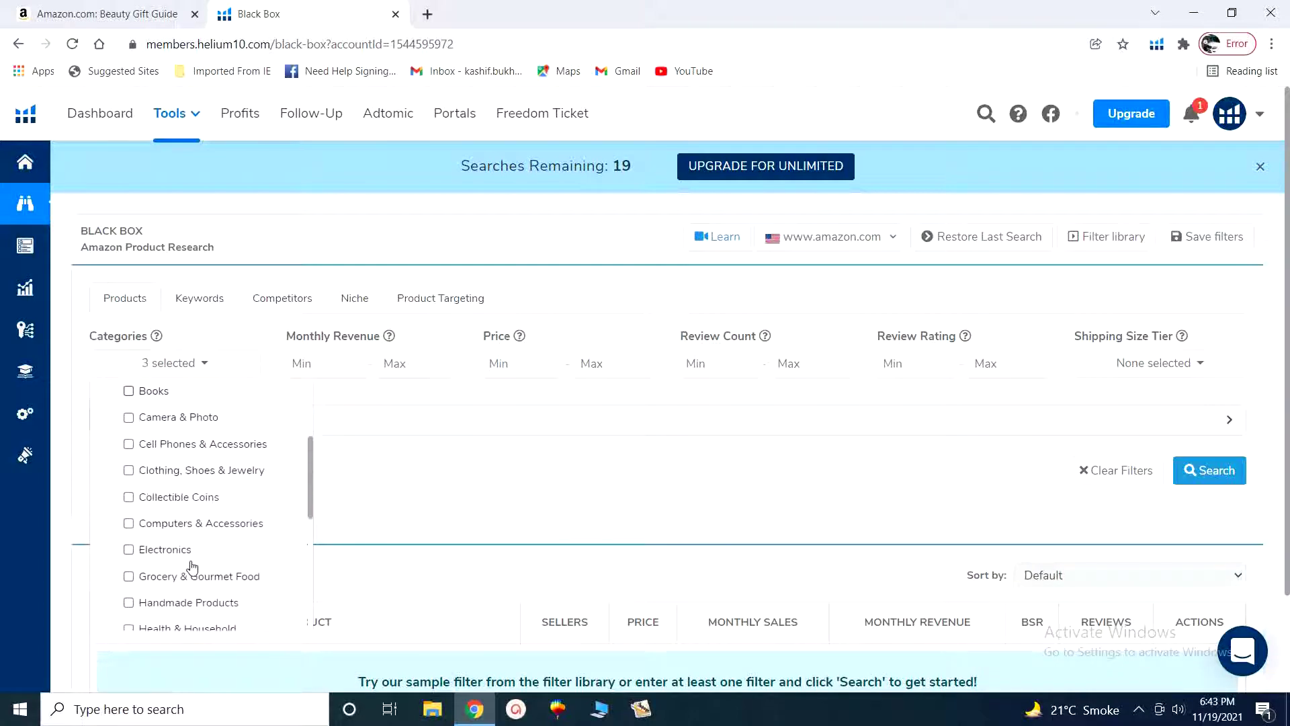
click(129, 550)
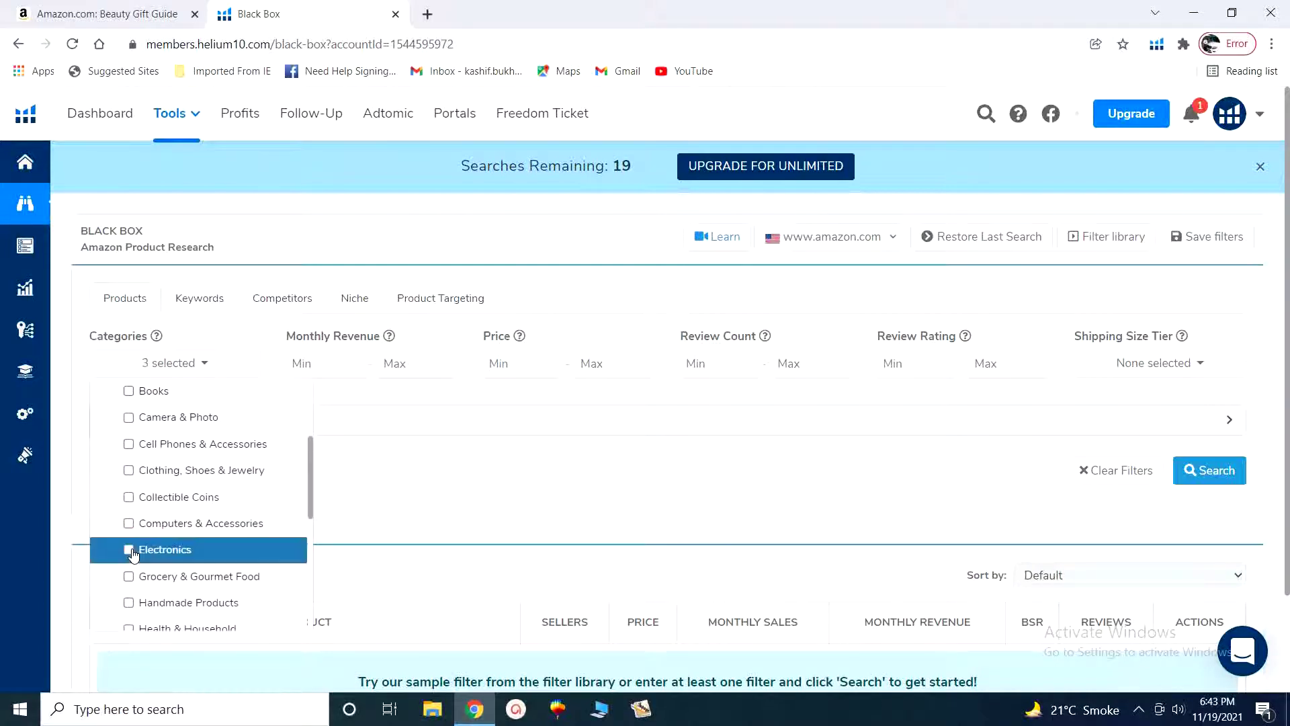
click(128, 470)
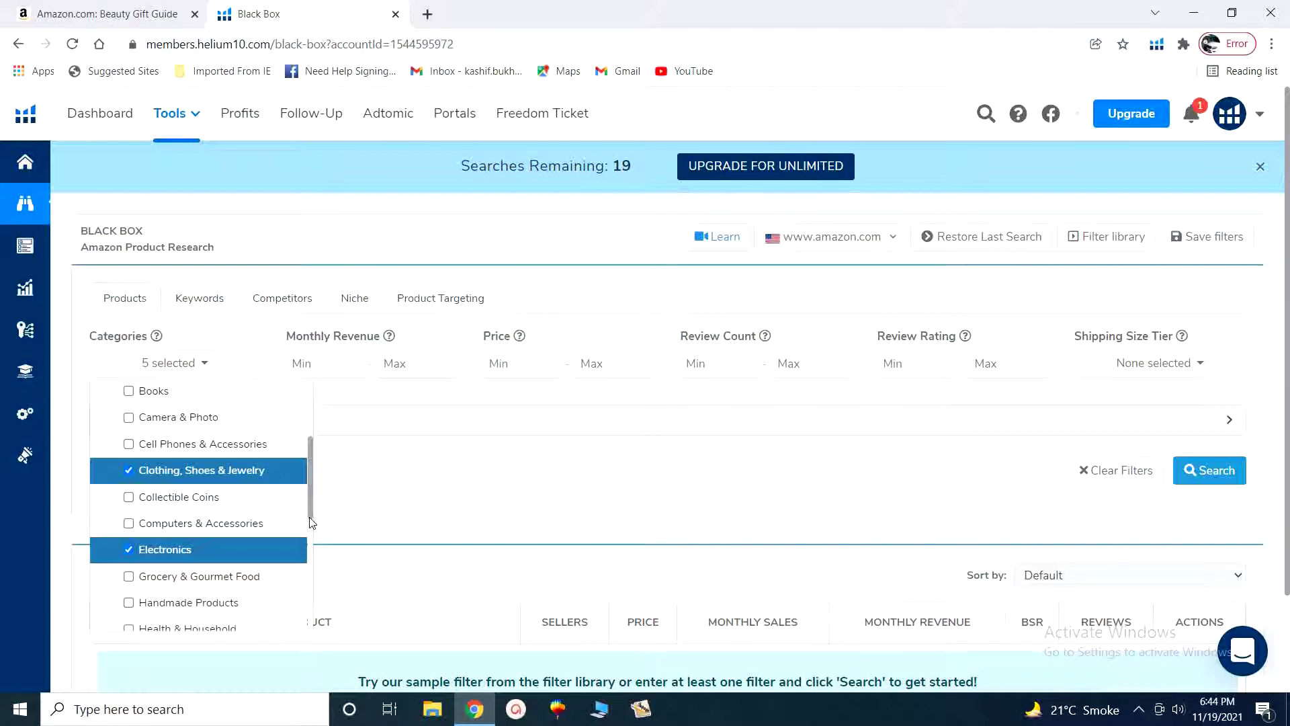
Step: Add Industrial & Scientific to the selected product categories and close the category list
scroll(232, 471, down, 1)
scroll(229, 470, up, 4)
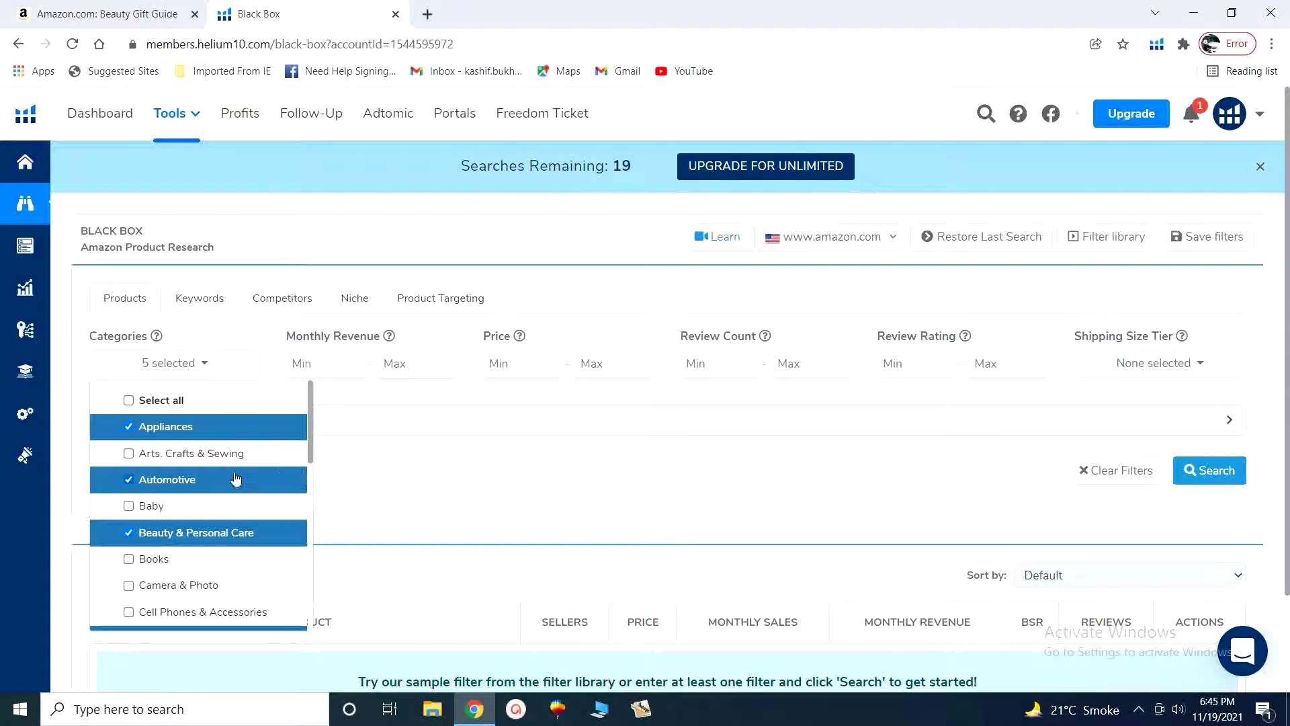
scroll(235, 478, down, 5)
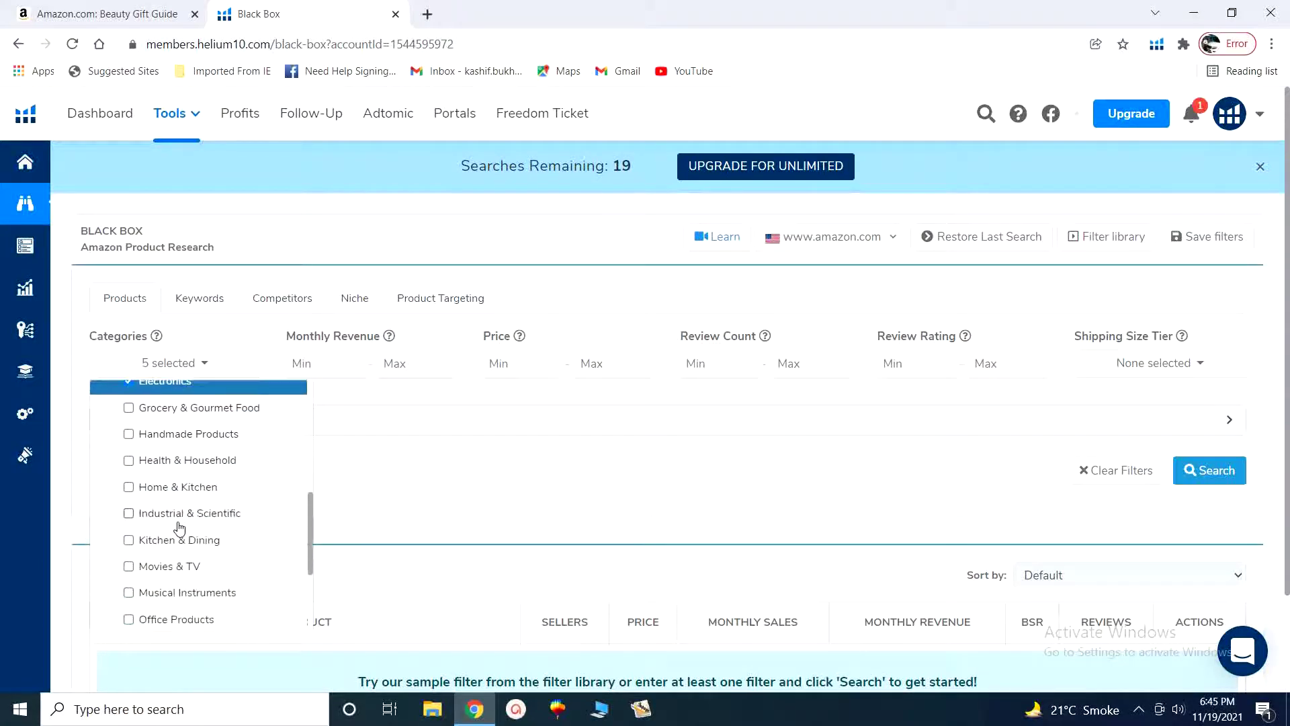
click(179, 519)
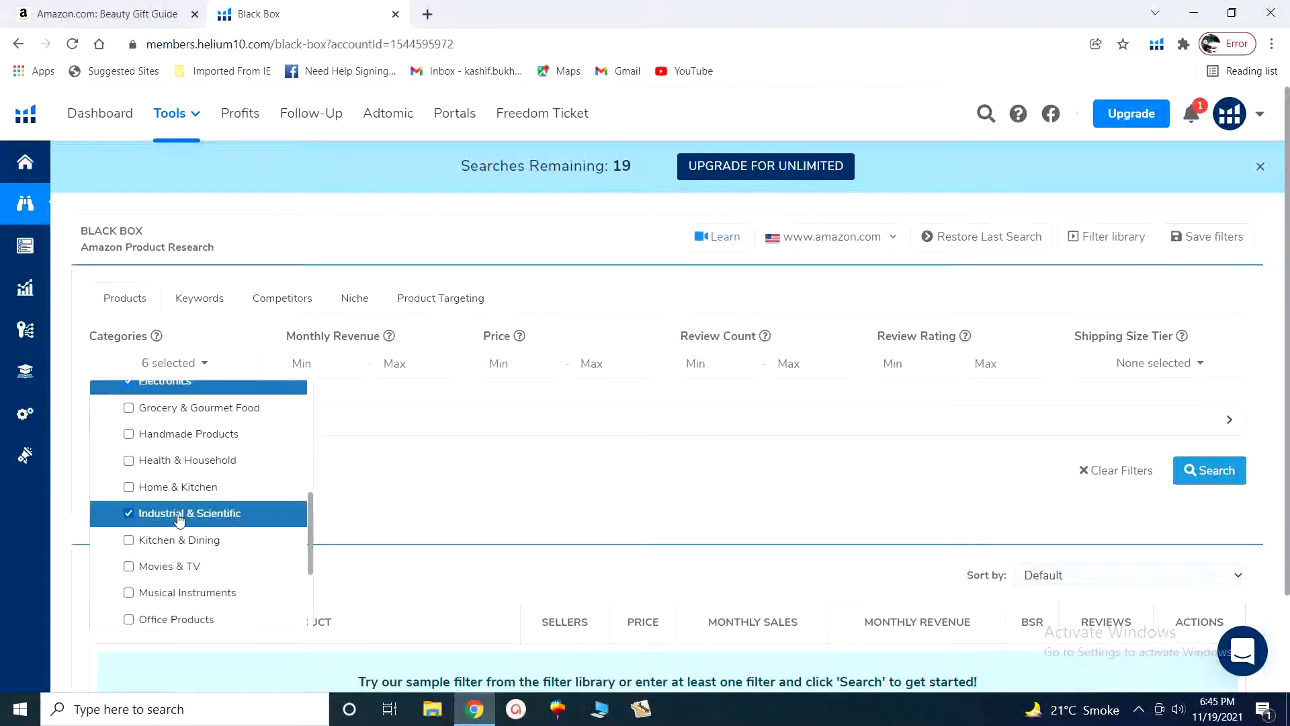
click(359, 494)
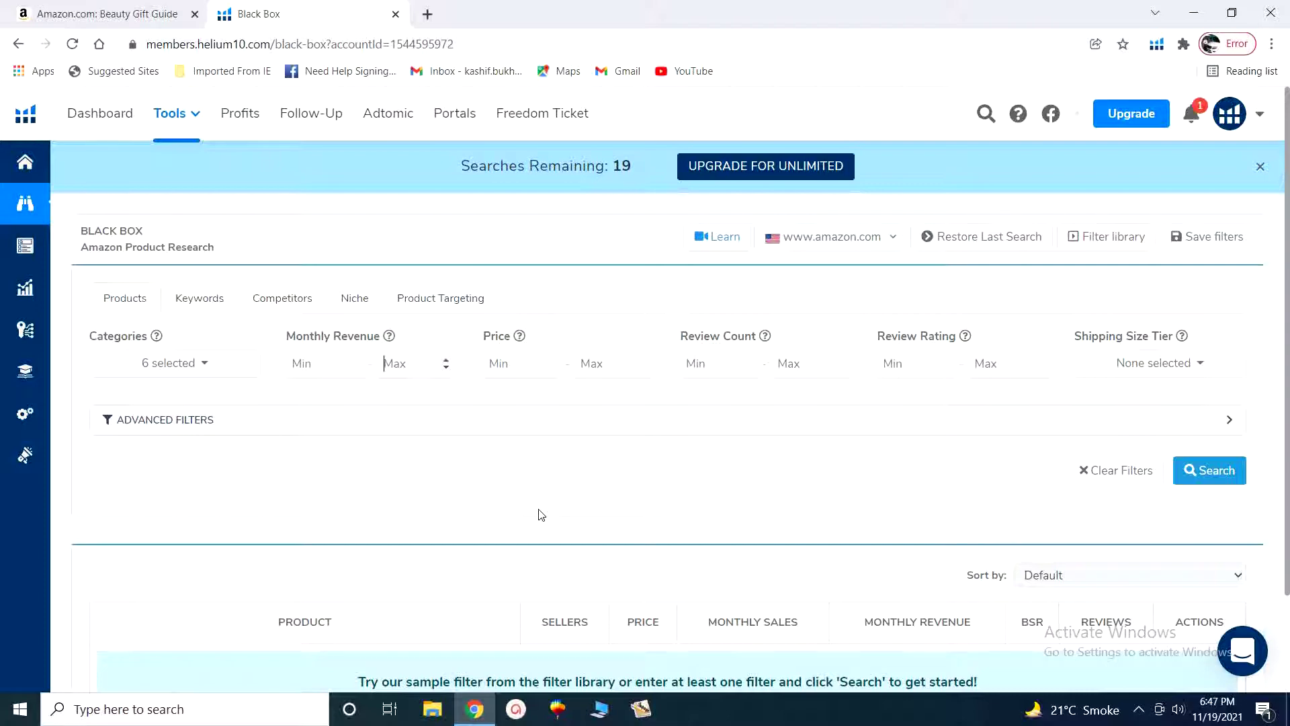
Step: Set the maximum monthly revenue to 4999 and the maximum price to 20
text(5000)
scroll(412, 370, down, 3)
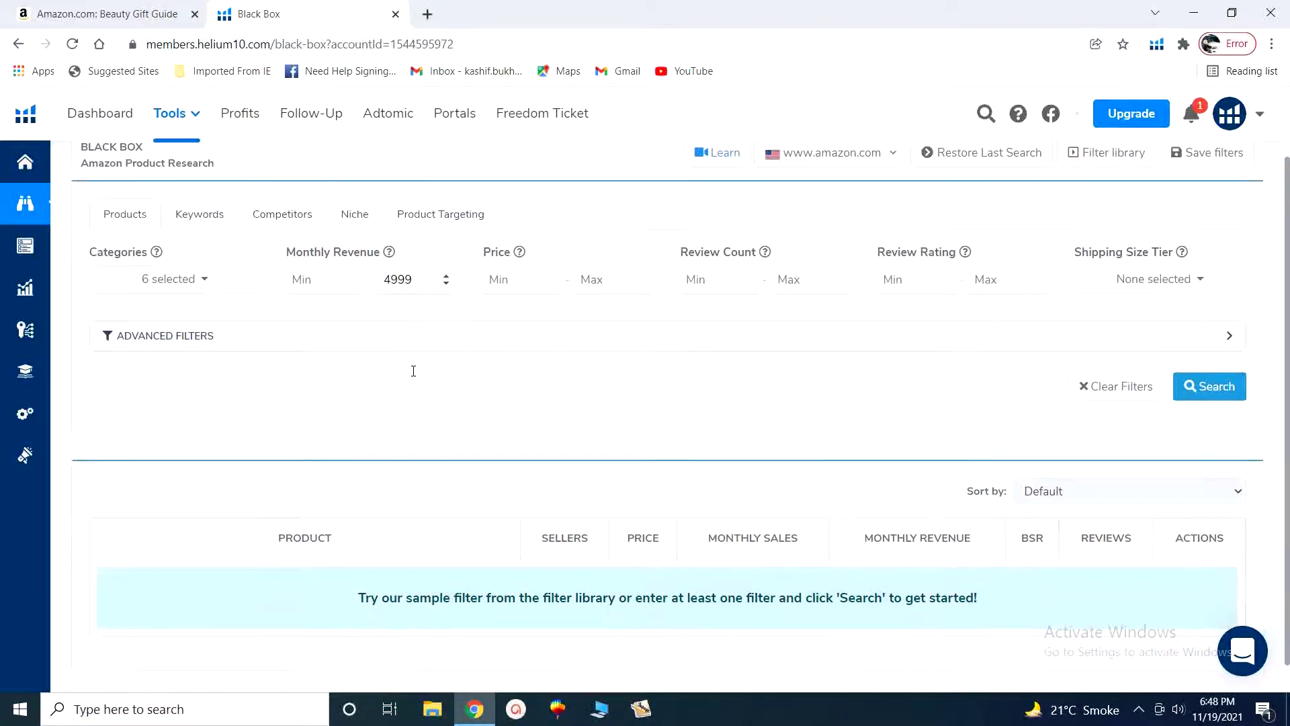
scroll(414, 371, up, 1)
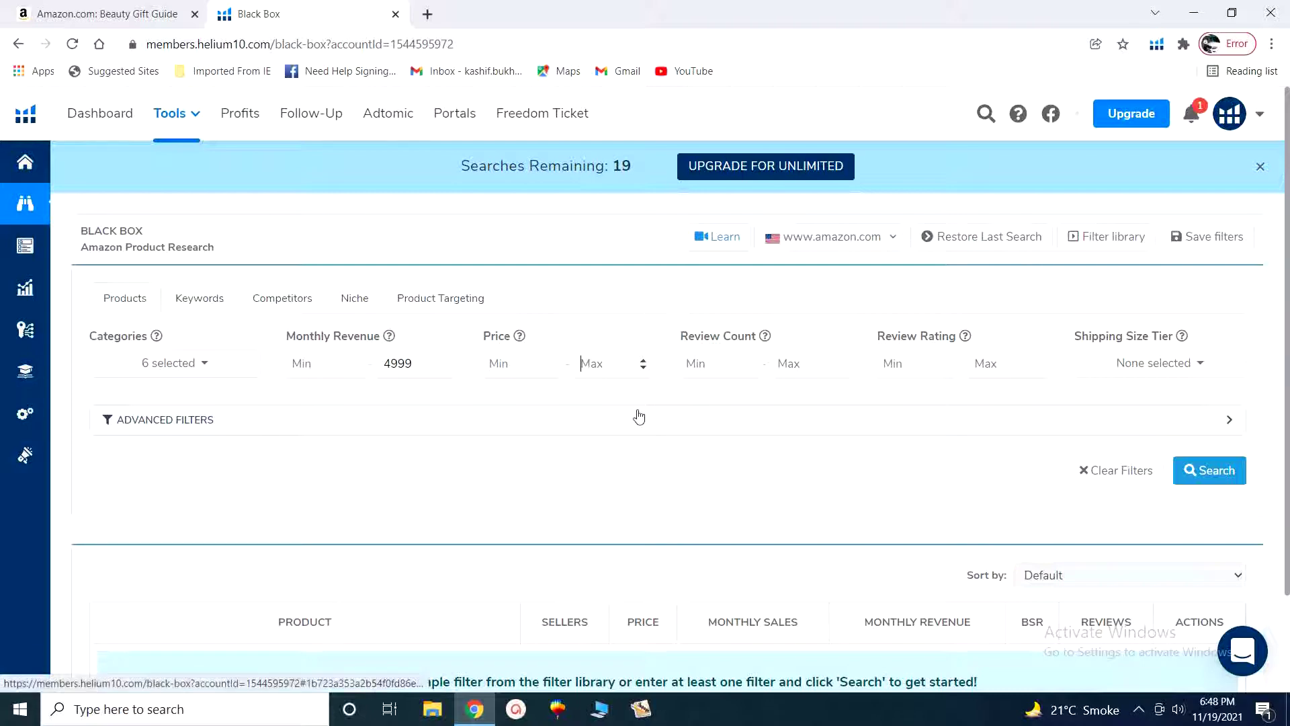
text(20)
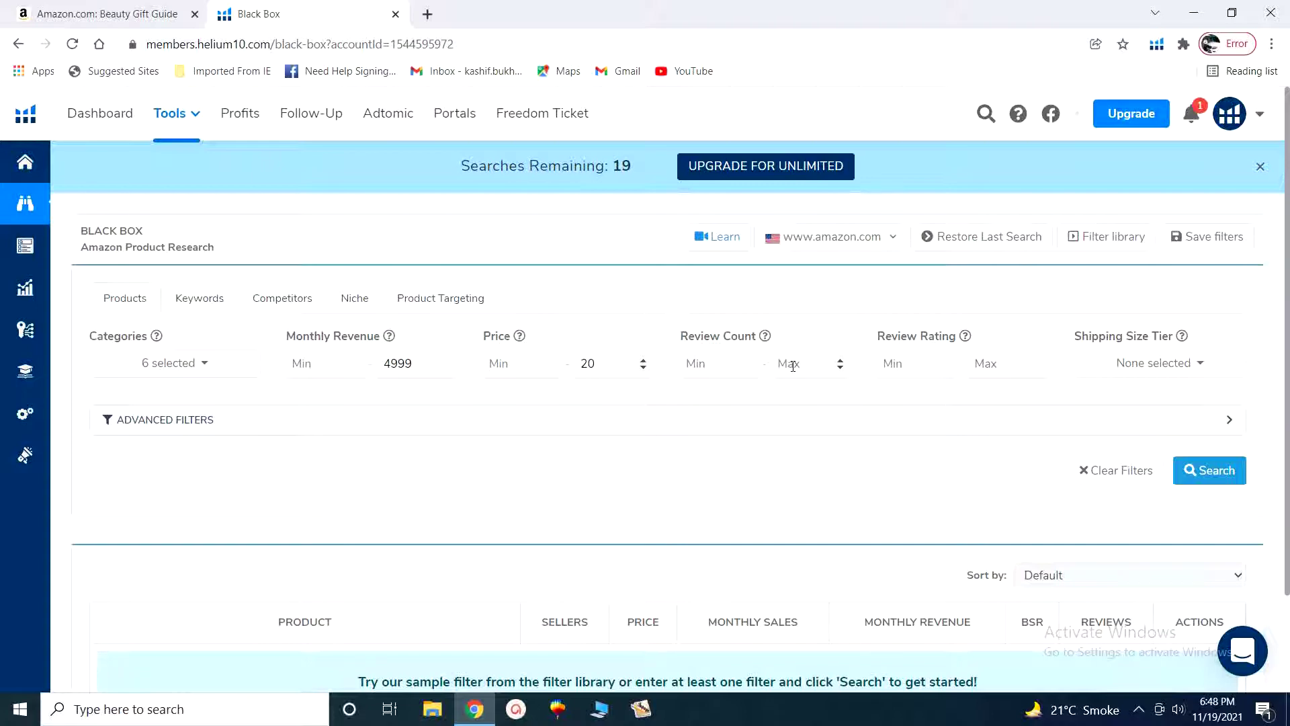
Step: Set the review count range to a minimum of 0 and a maximum of 3
triple_click(841, 360)
click(749, 360)
click(749, 360)
click(749, 361)
click(841, 361)
click(840, 368)
double_click(749, 369)
click(749, 368)
Step: Set the review rating range to a minimum of 1 and a maximum of 3
click(946, 360)
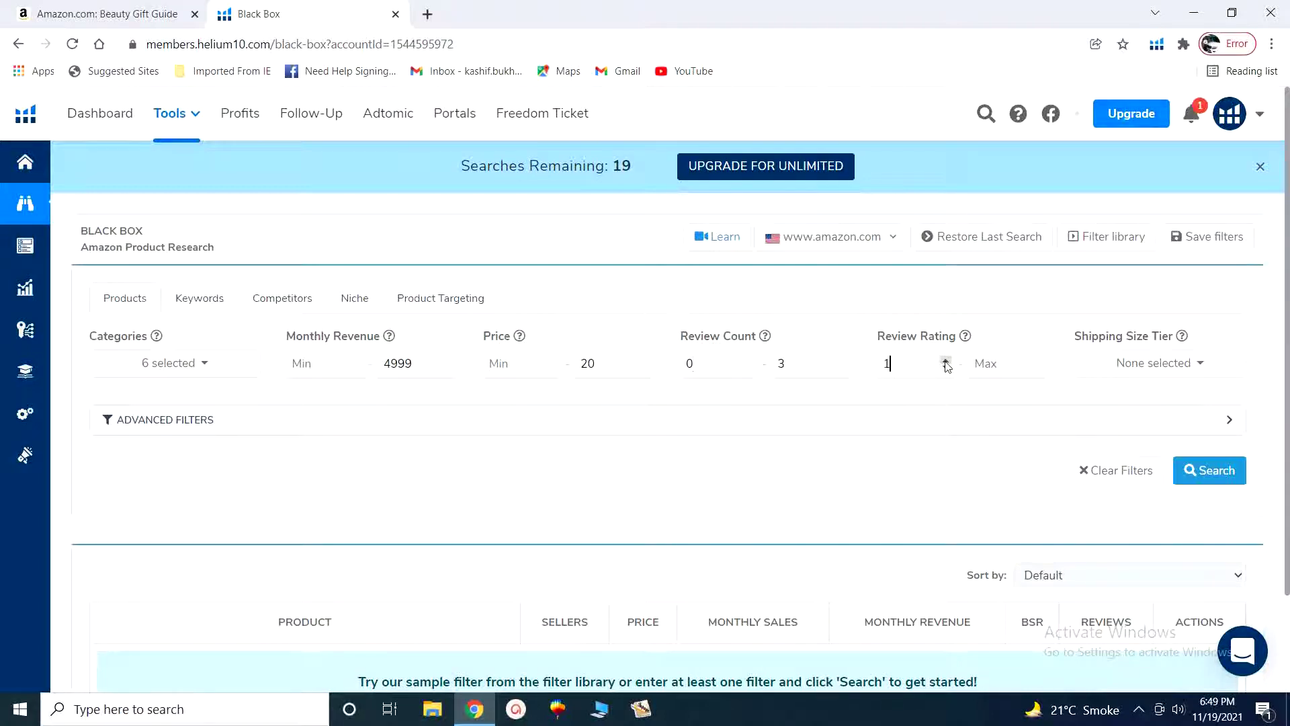
click(1038, 360)
click(1038, 361)
click(1038, 369)
Step: Restrict the shipping size tier to Small Standard-Size and Medium Oversize
click(1202, 369)
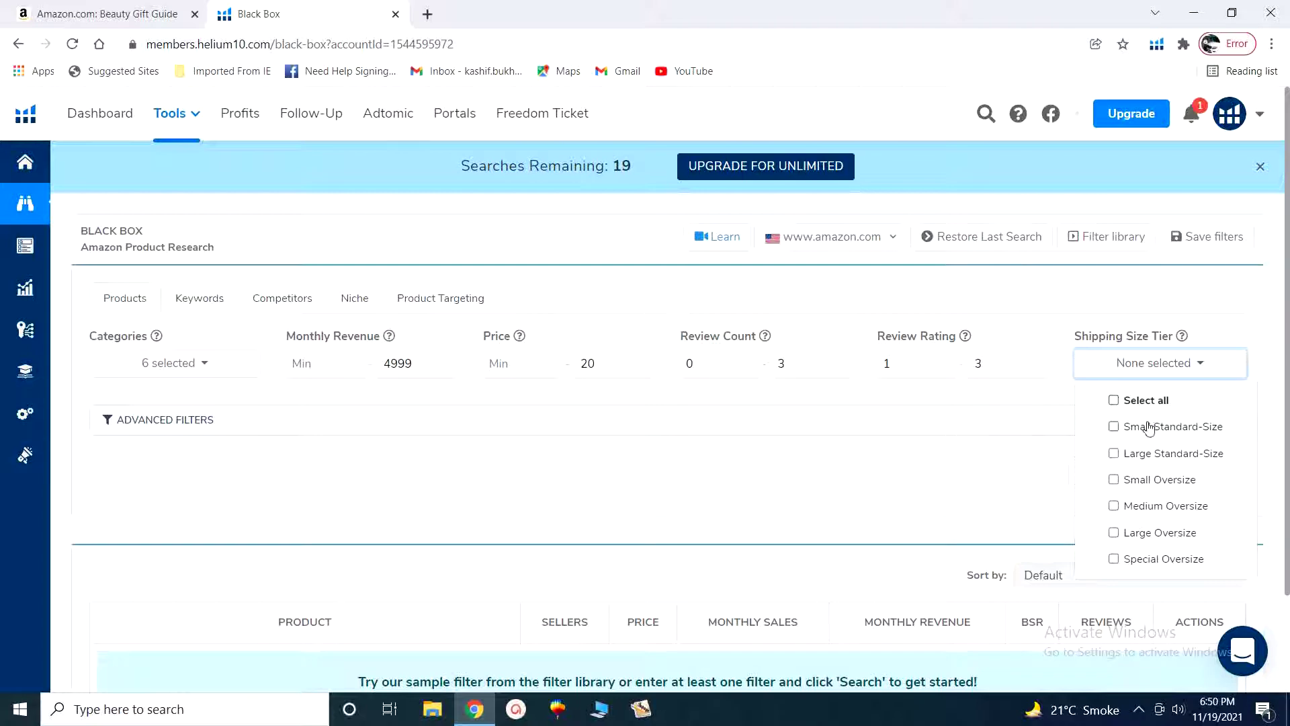
click(1150, 429)
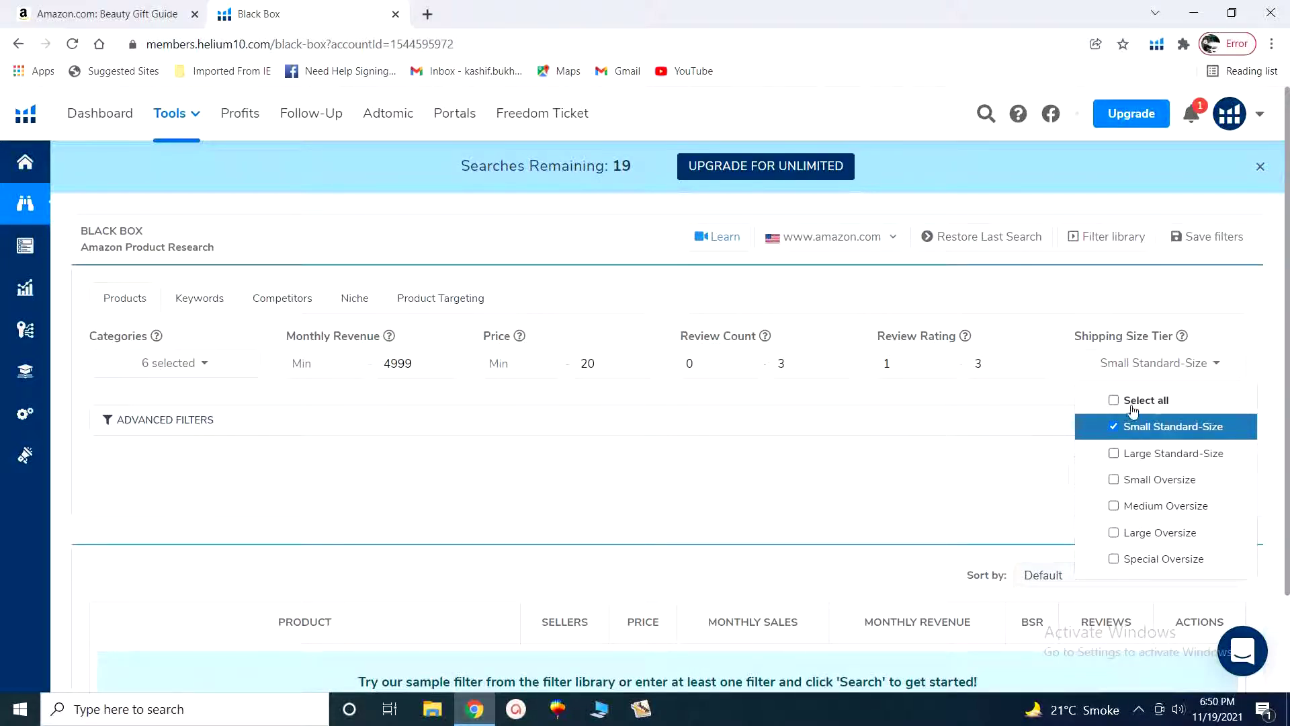
click(1160, 505)
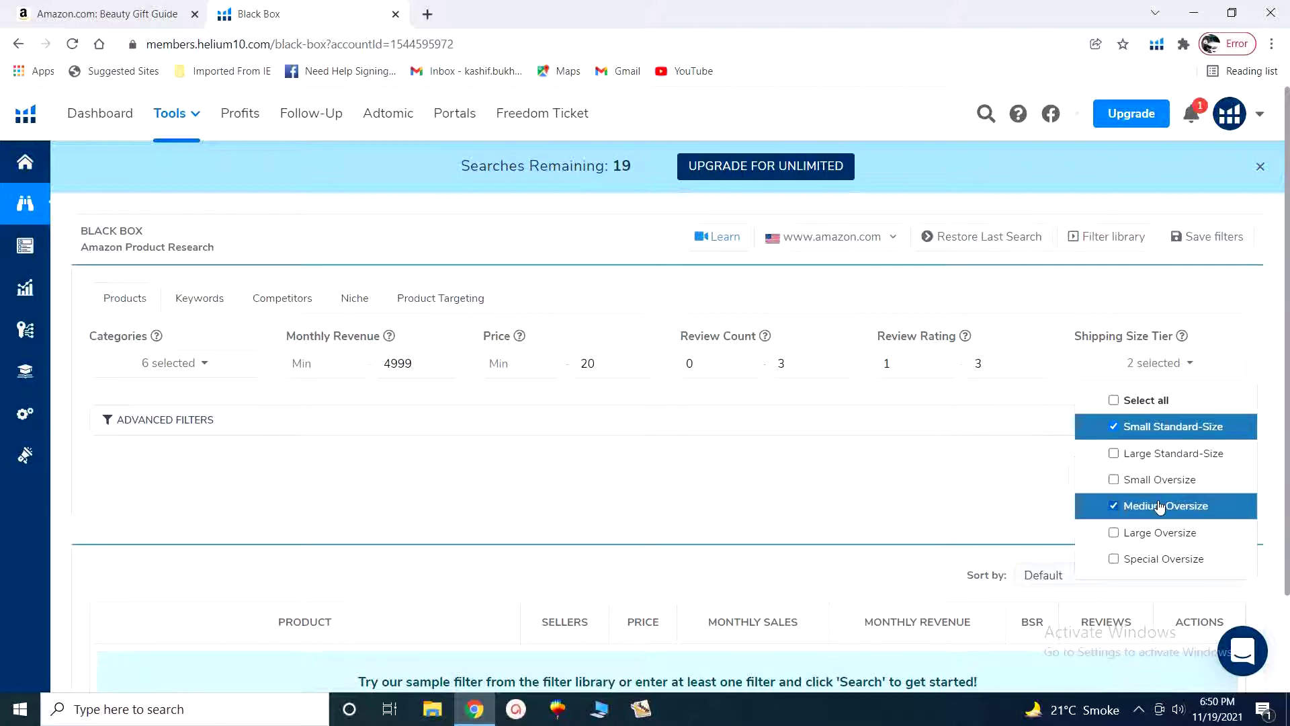
click(1057, 487)
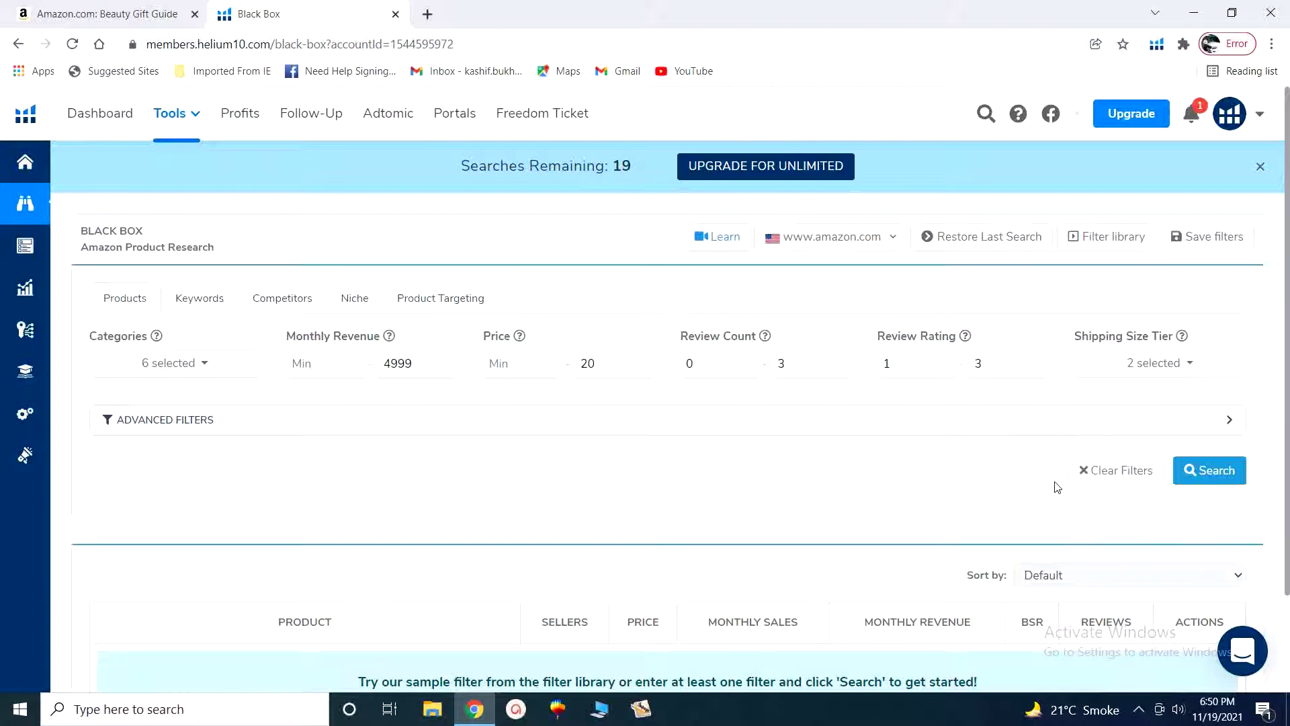
Step: Raise the maximum monthly revenue to 5000 and run the product search
scroll(986, 461, down, 2)
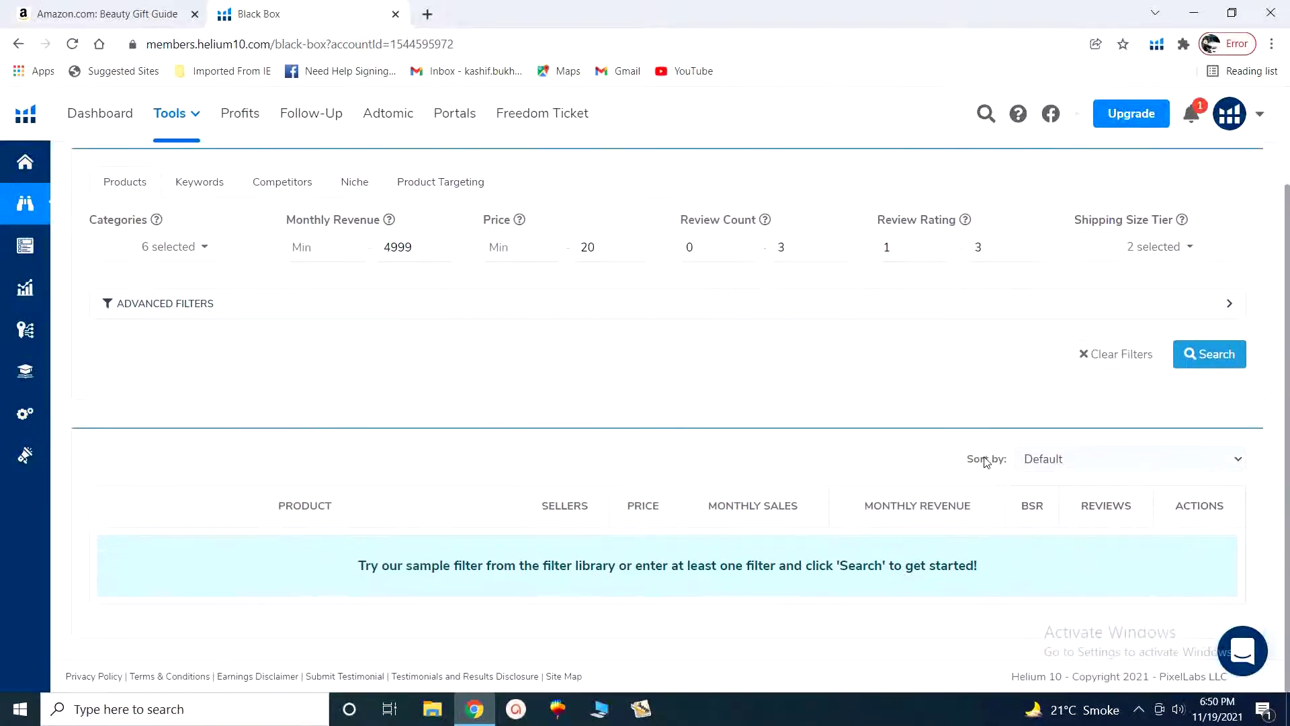
scroll(1006, 456, up, 1)
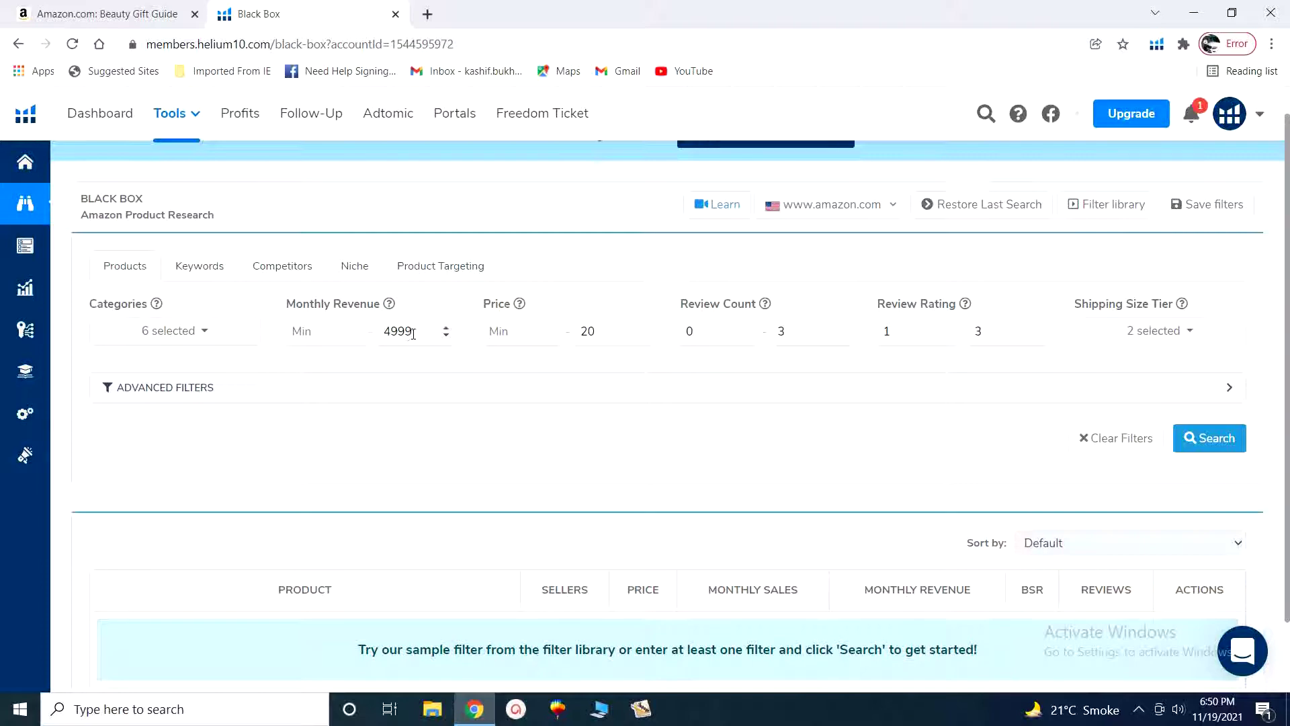
click(446, 328)
click(1203, 442)
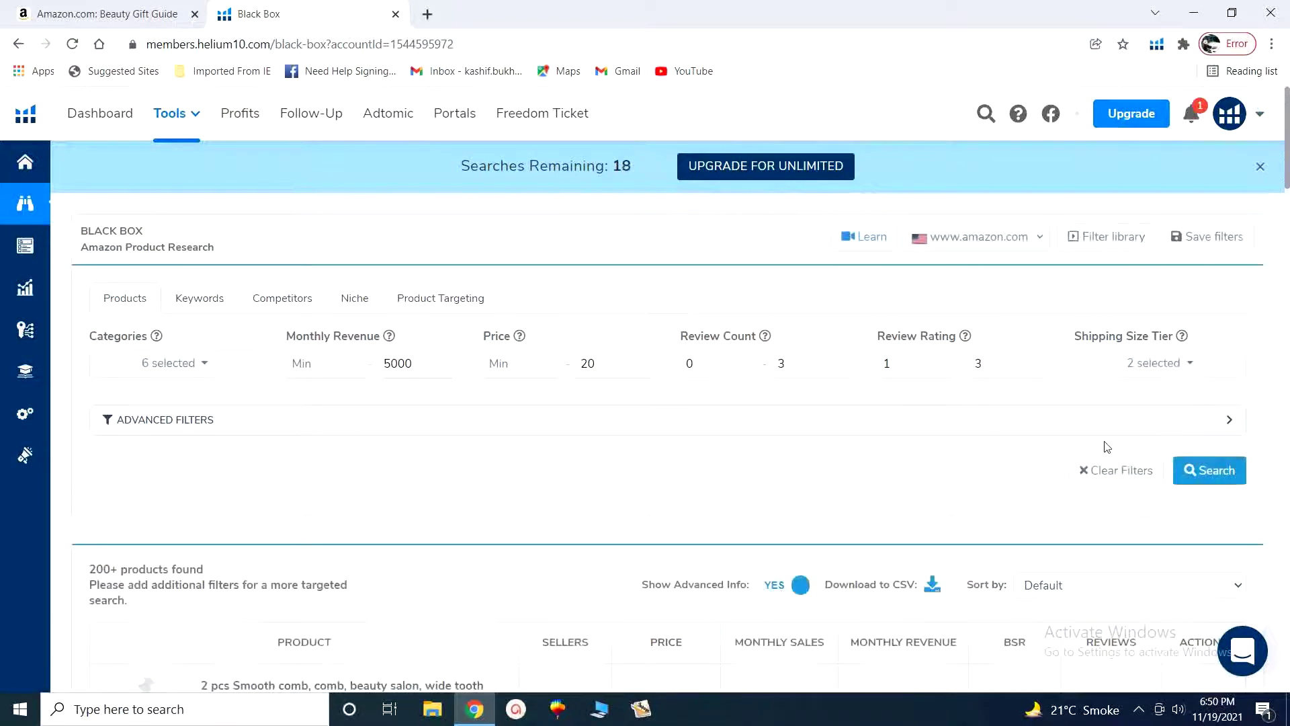
Step: Examine the search results, checking the first product's category, price, monthly sales, revenue, BSR and reviews
scroll(980, 467, down, 3)
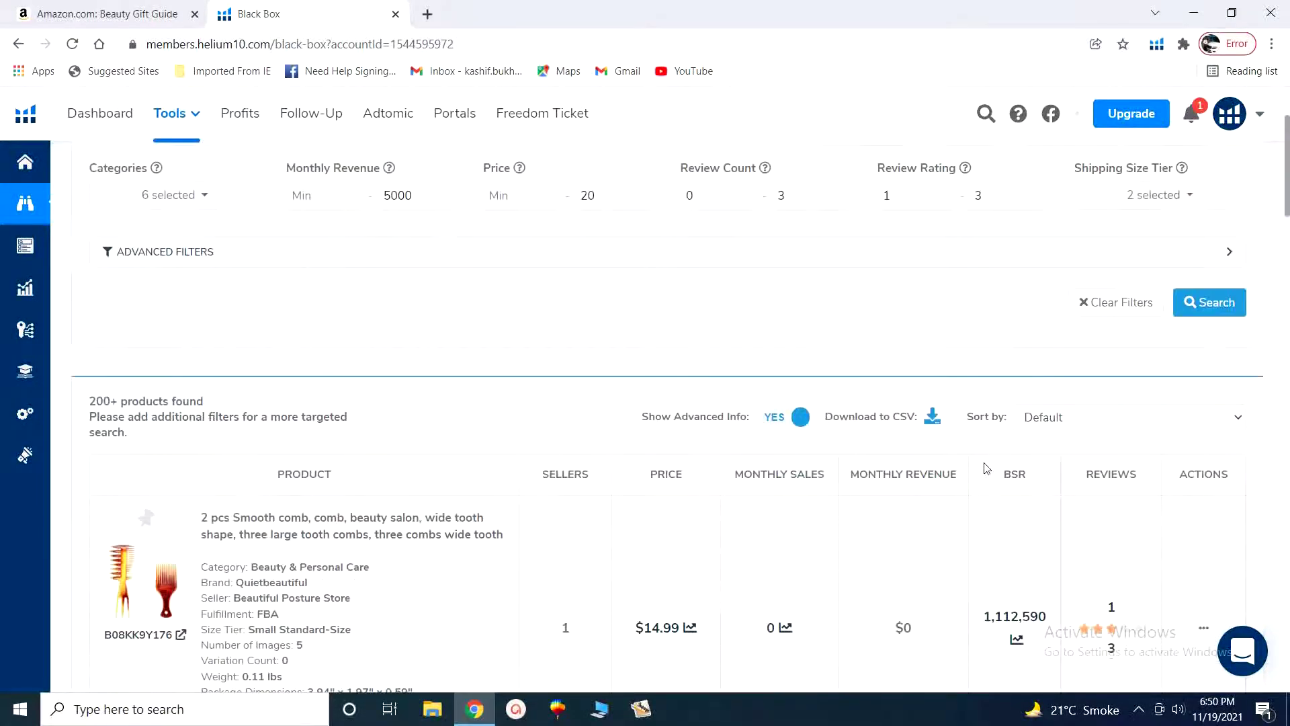
scroll(806, 396, up, 1)
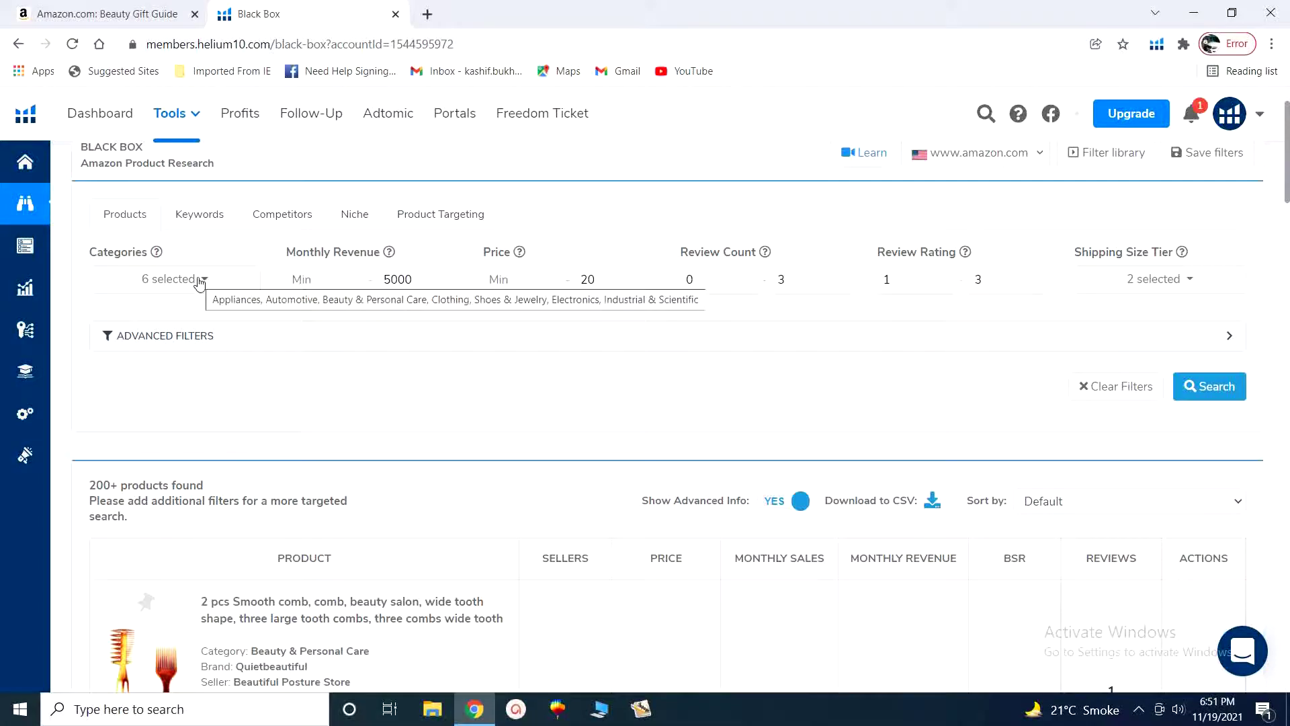
scroll(719, 425, down, 2)
scroll(719, 425, down, 1)
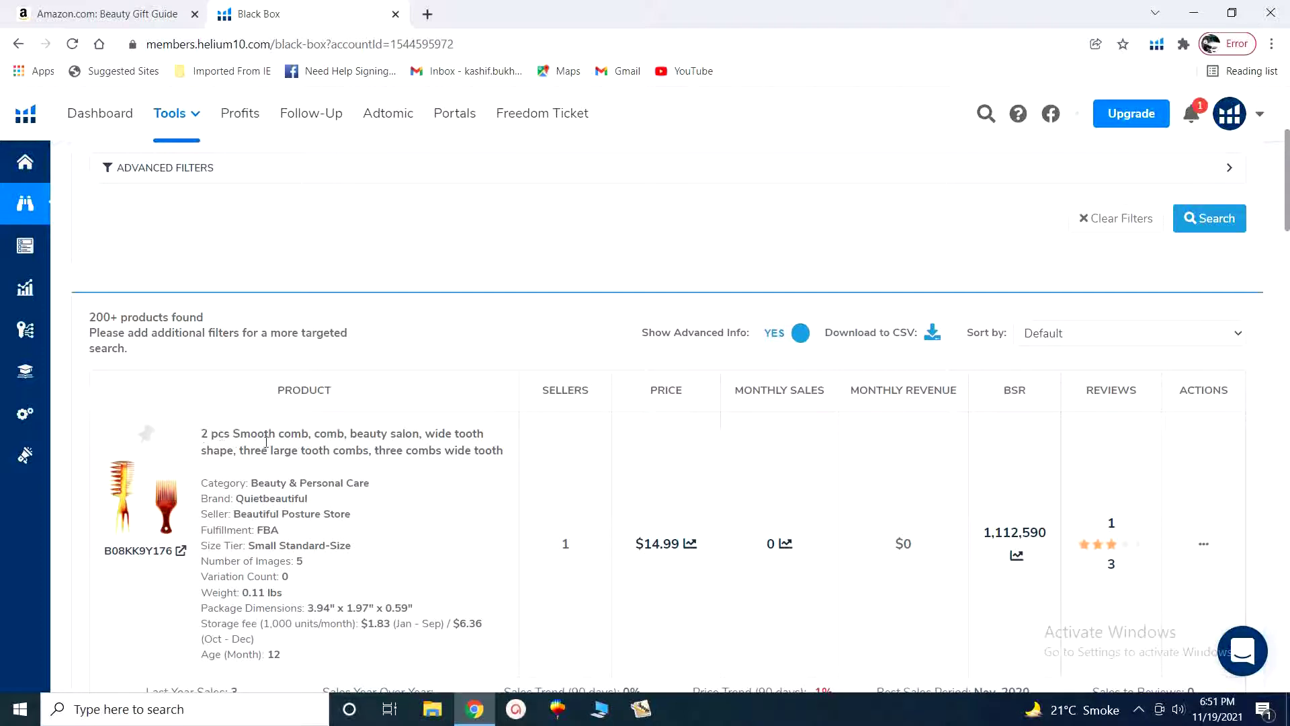
scroll(417, 451, down, 1)
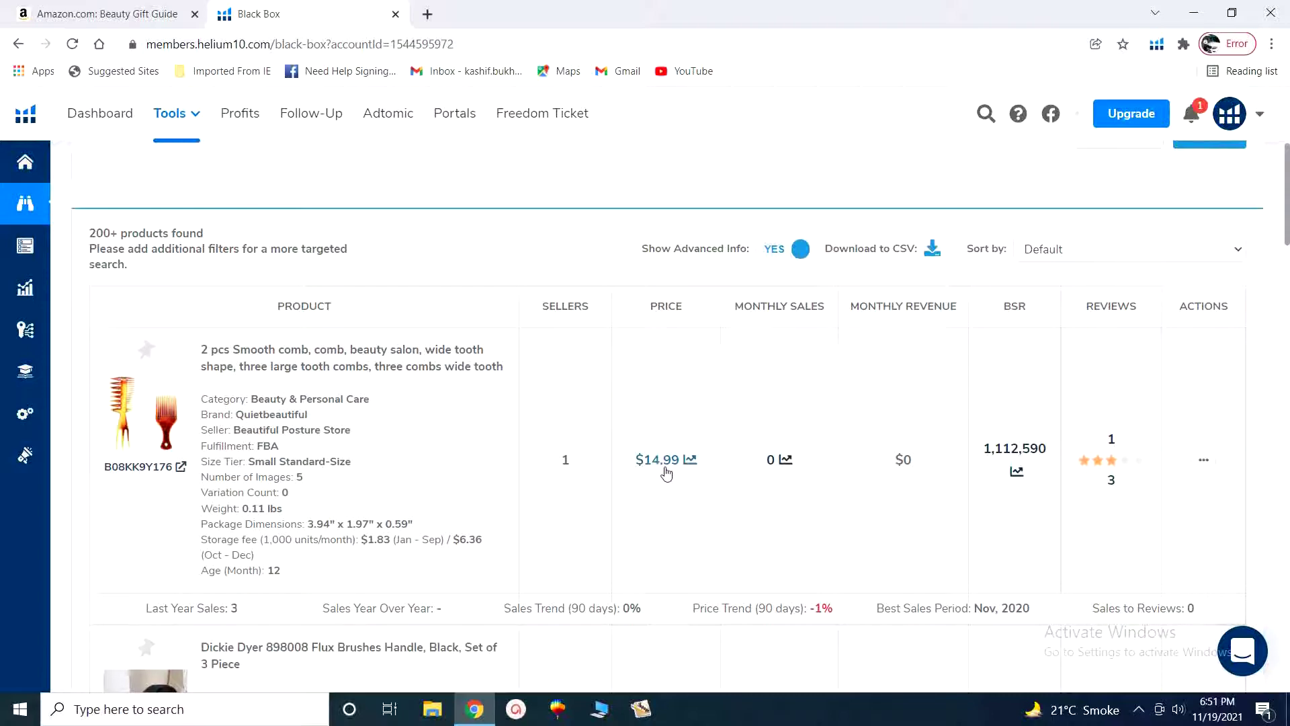
Step: Compare the price, review count, rating and revenue filters with the details of the first two products in the results
scroll(667, 474, up, 5)
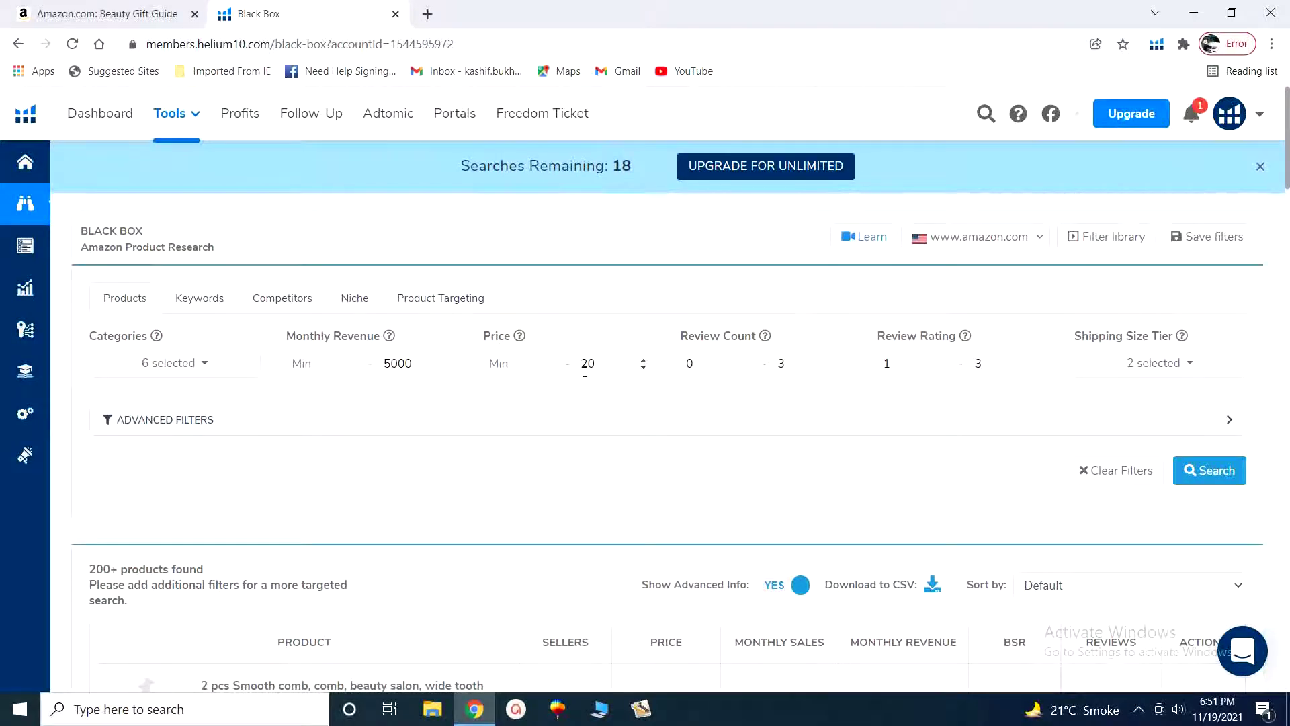
scroll(698, 470, down, 3)
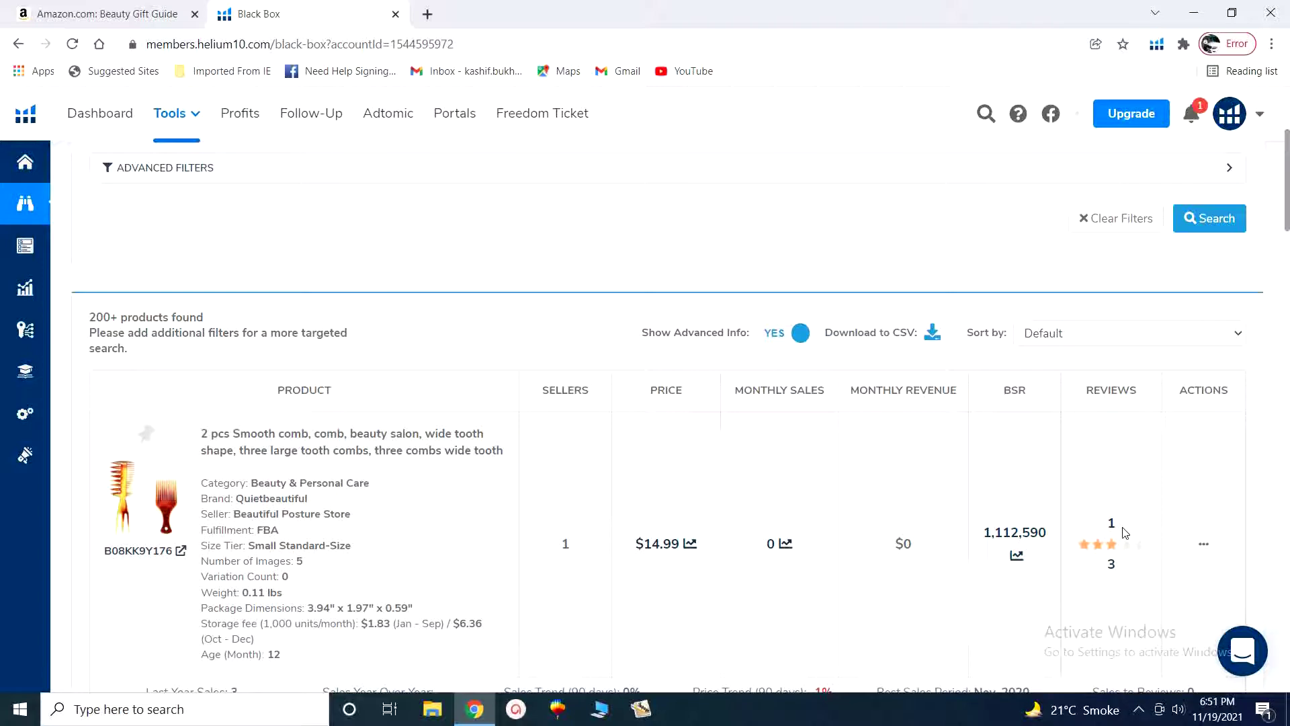
scroll(1125, 534, up, 4)
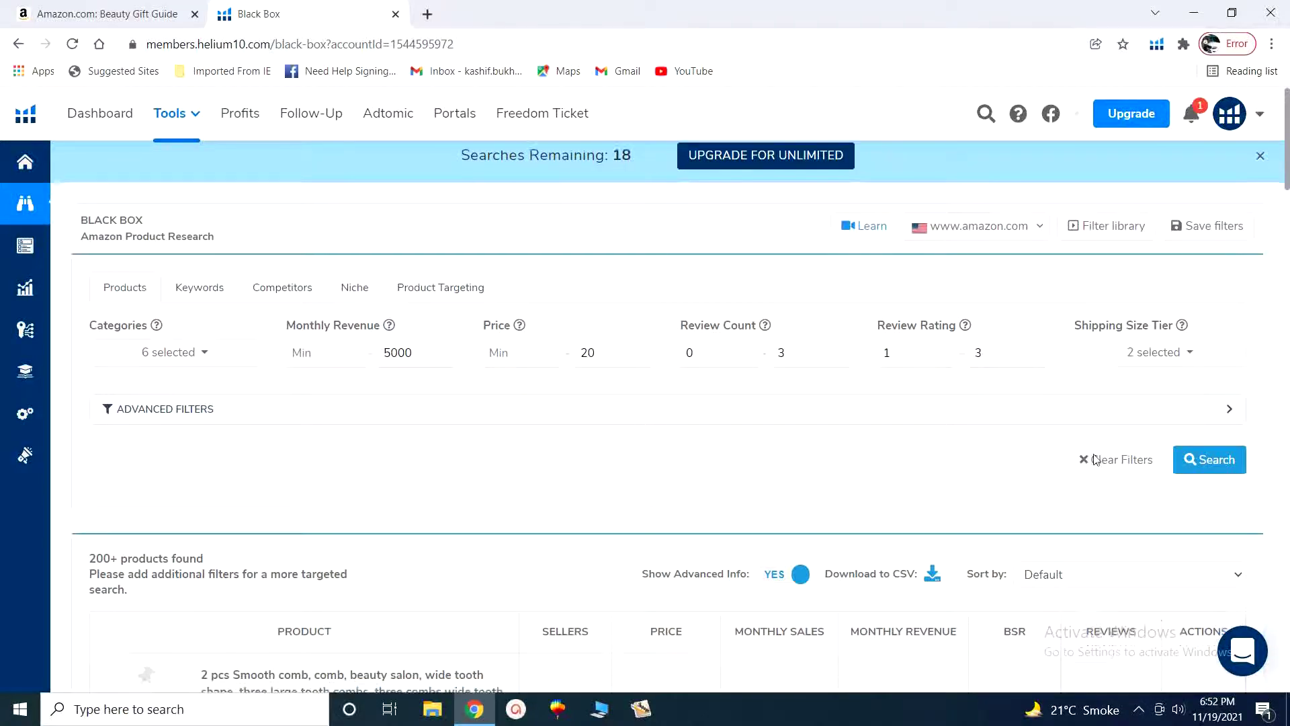
scroll(1102, 477, down, 5)
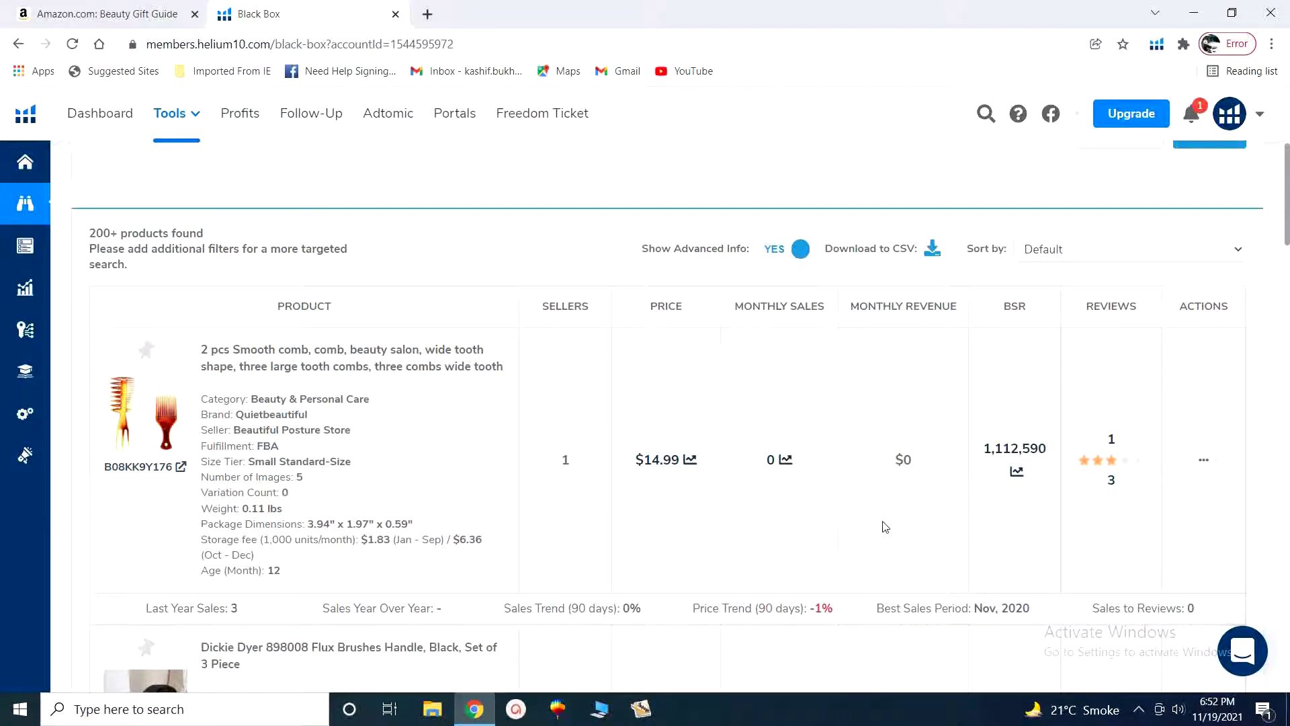
scroll(812, 548, down, 1)
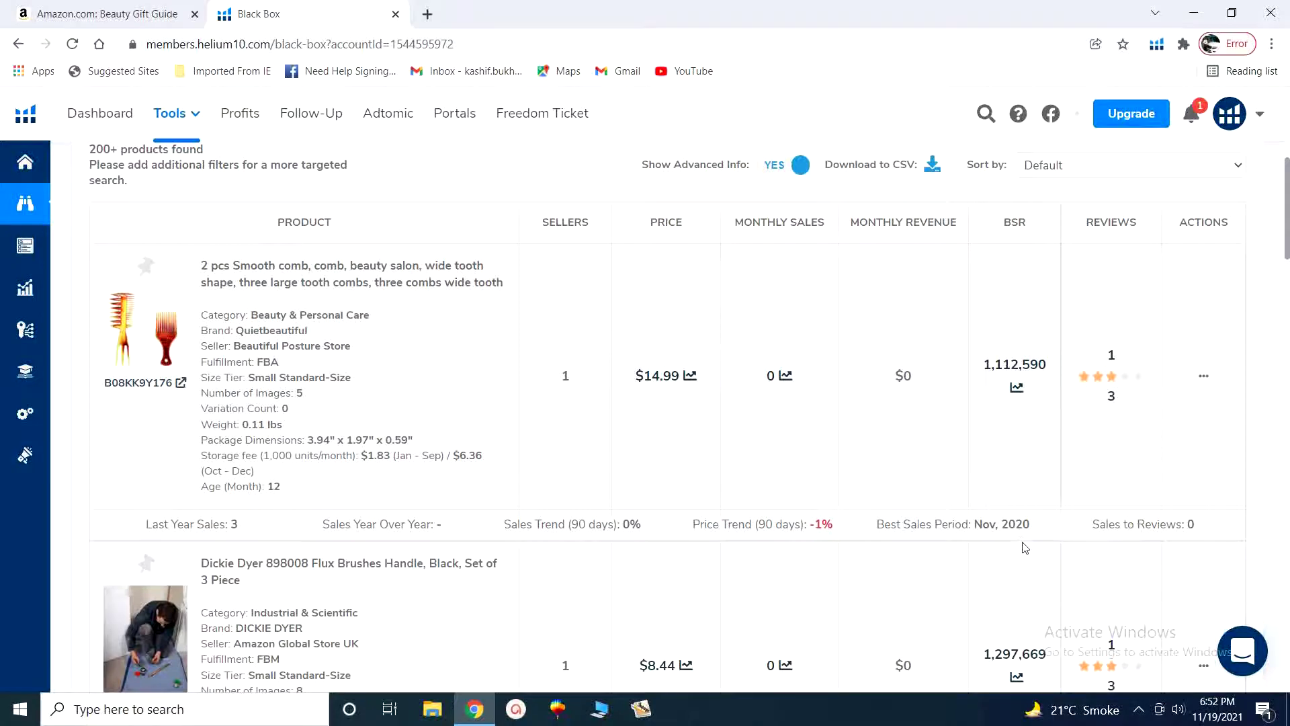
scroll(908, 518, down, 2)
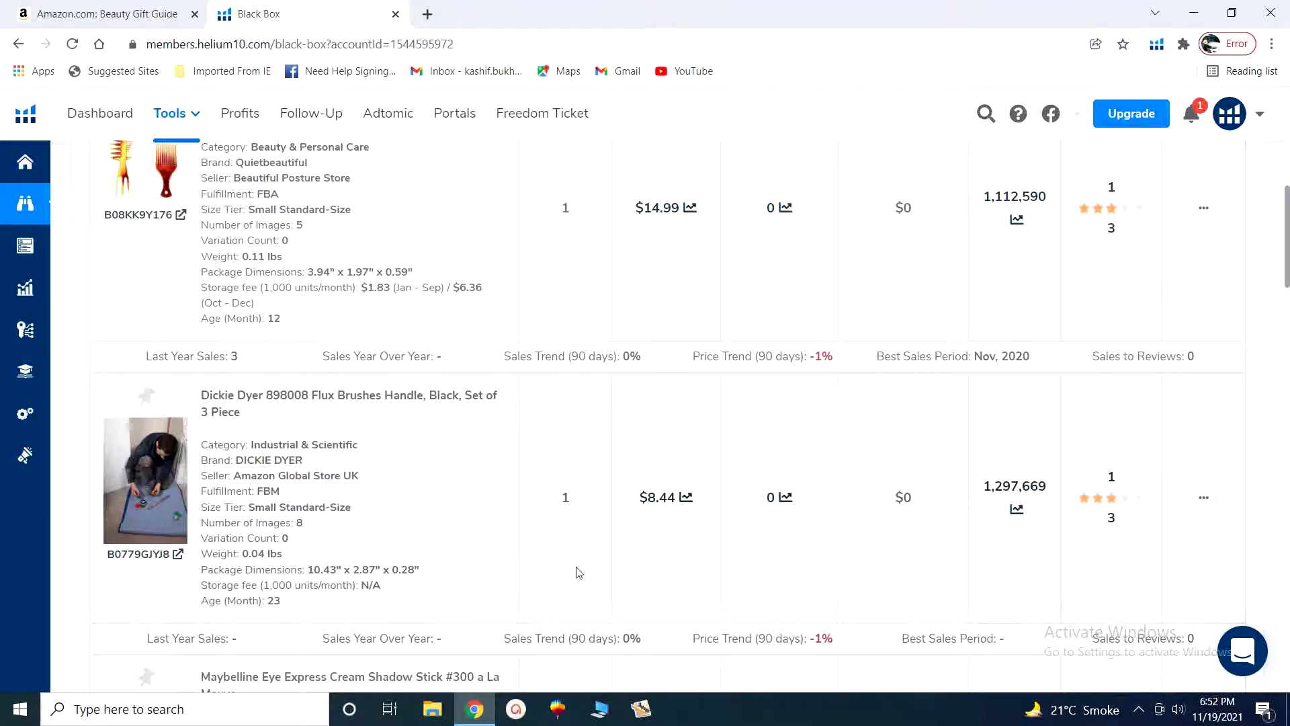
scroll(577, 572, up, 3)
scroll(577, 571, down, 1)
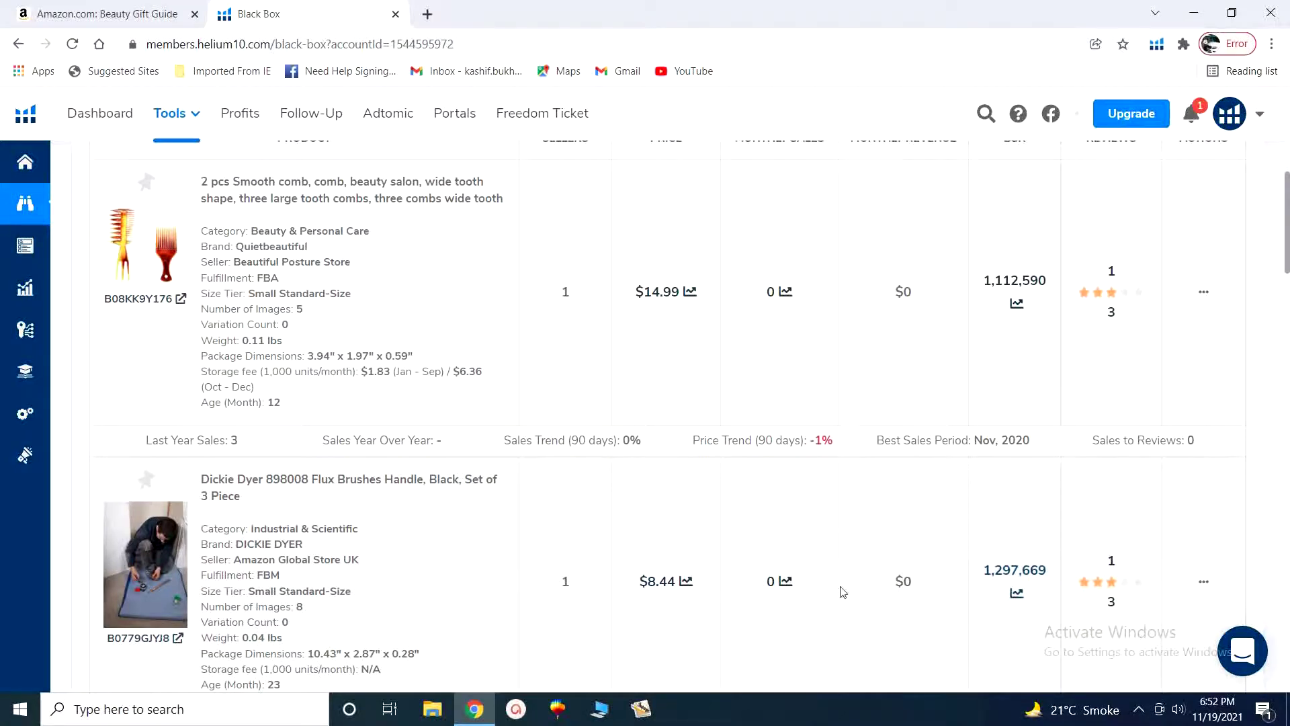
Step: Examine the remaining products in the results for price, monthly sales, revenue, BSR, reviews and best sales period
scroll(441, 582, down, 6)
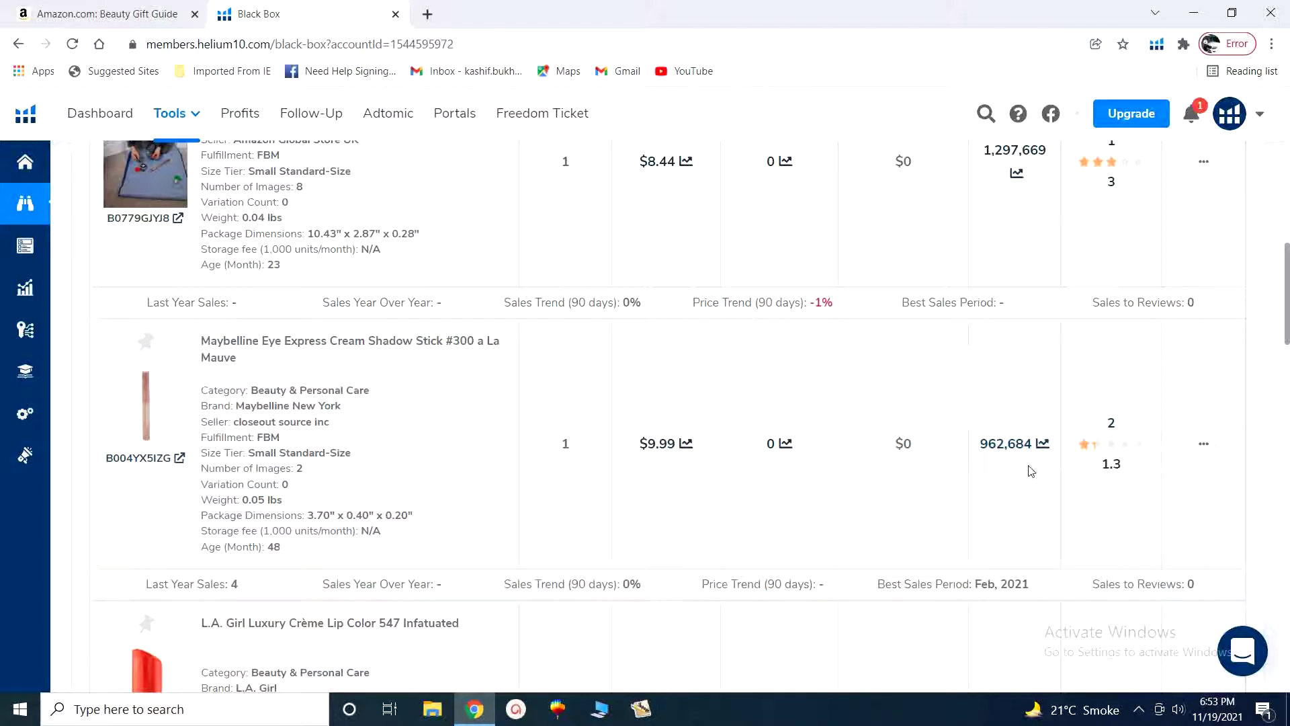
scroll(1028, 470, down, 4)
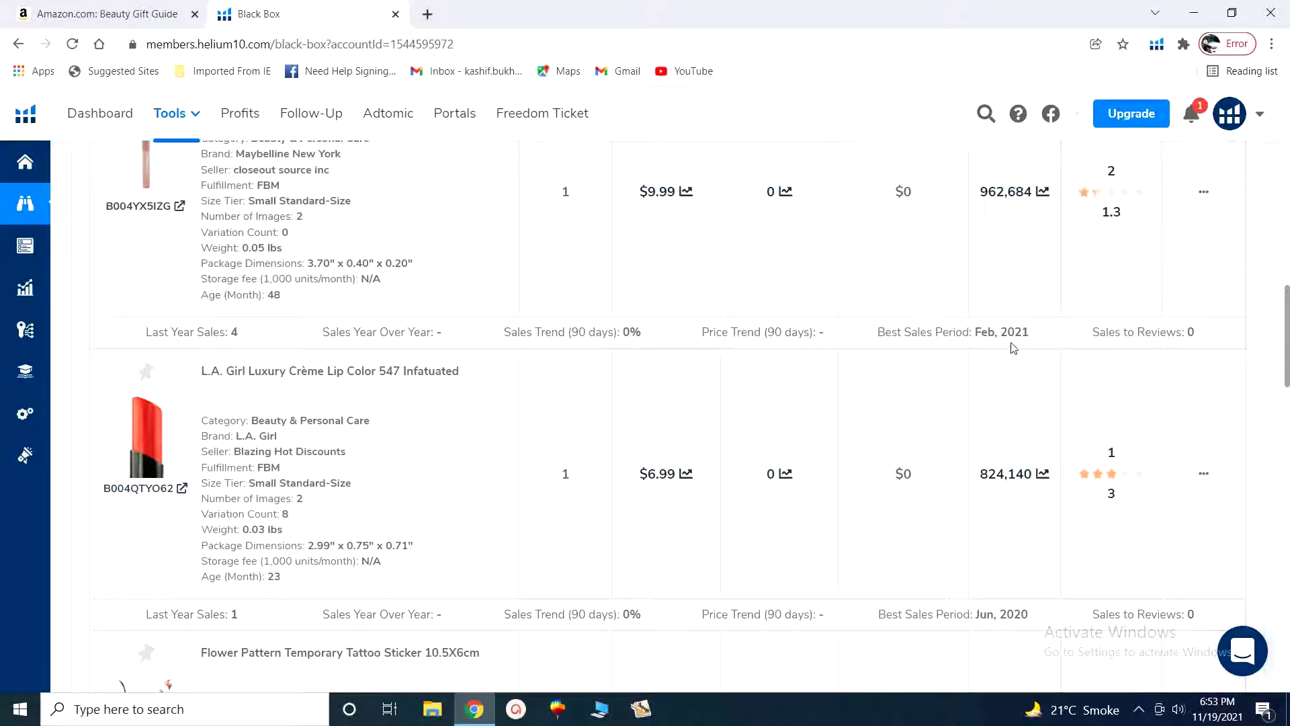
scroll(566, 461, down, 2)
scroll(566, 461, down, 9)
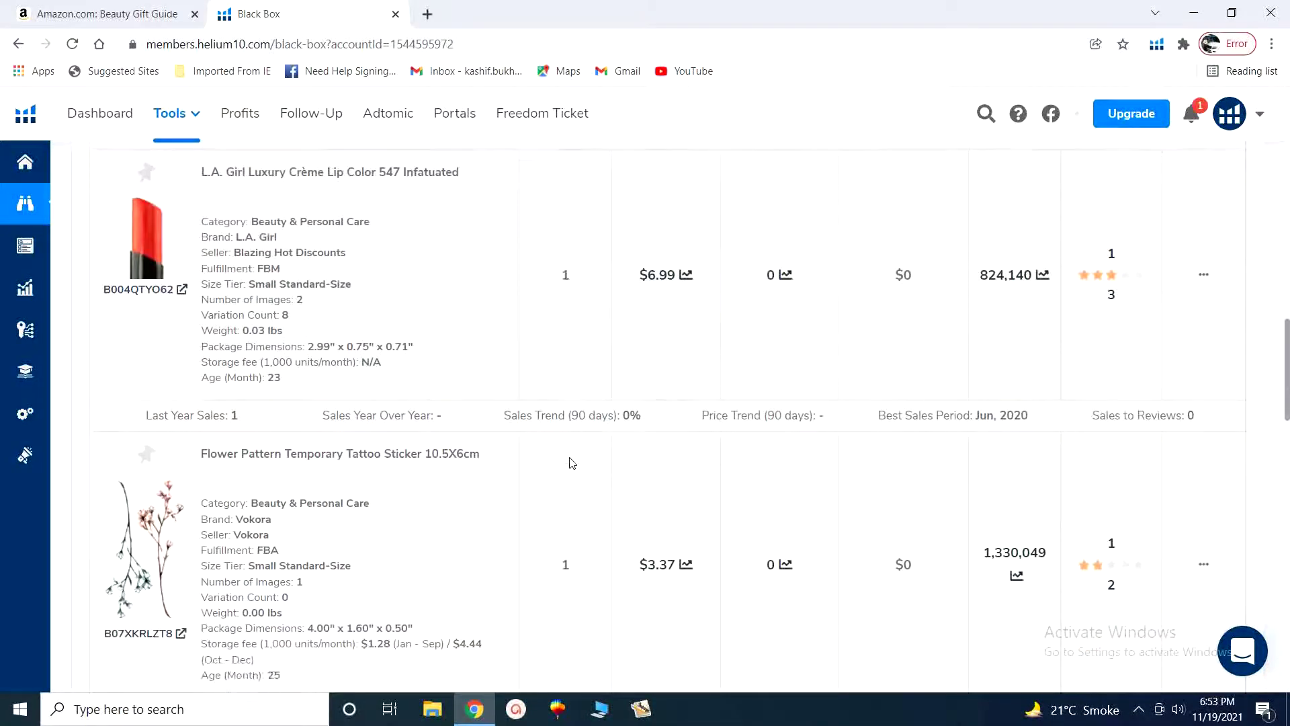
scroll(594, 454, down, 4)
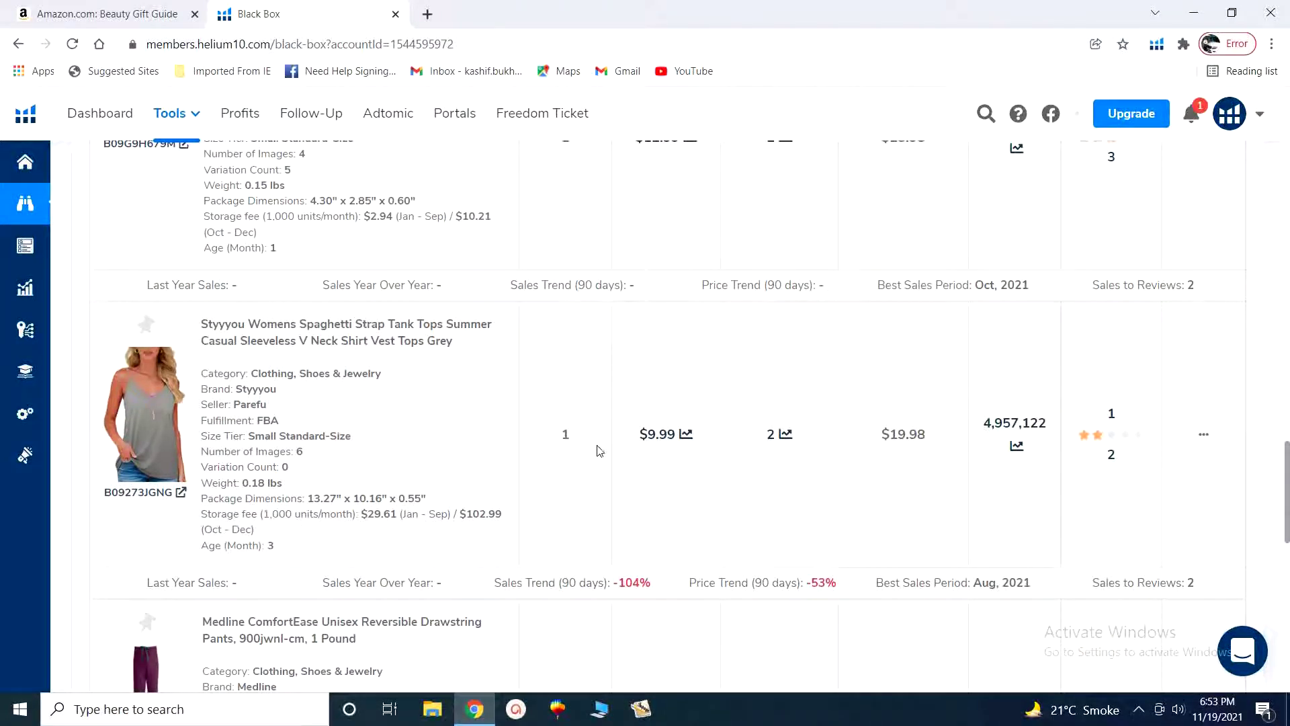
scroll(600, 451, down, 1)
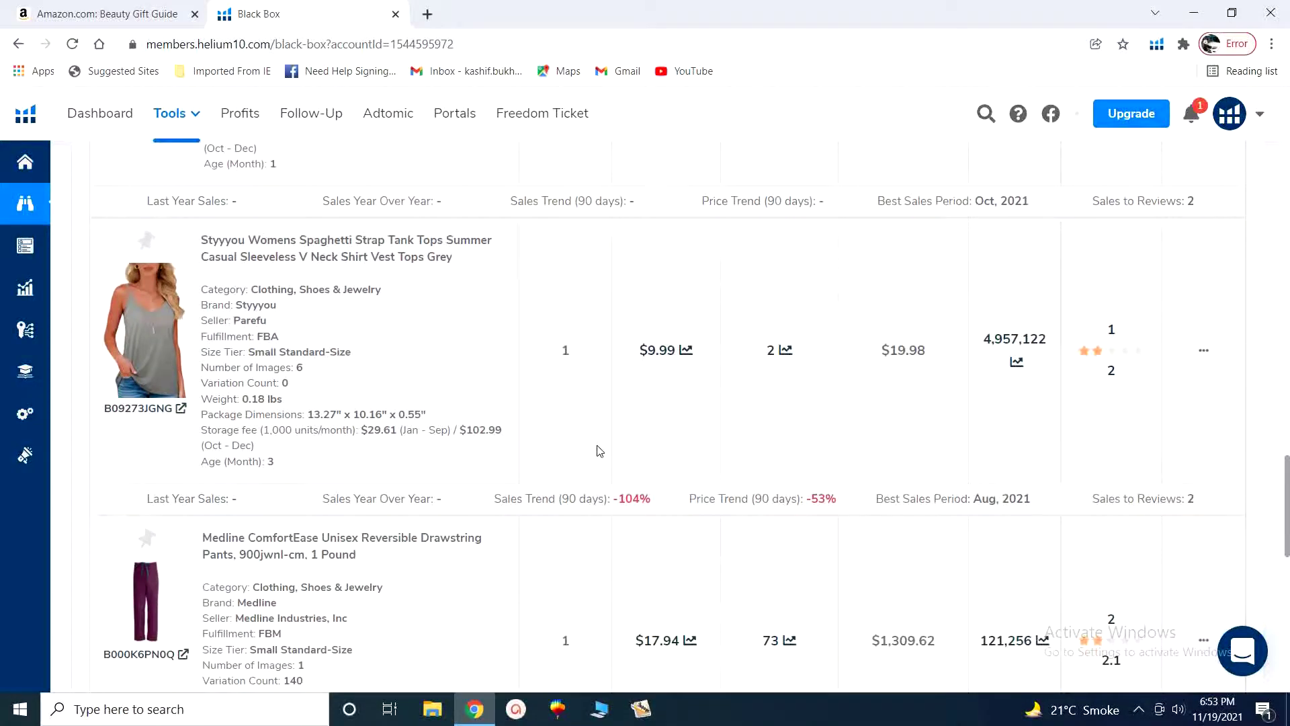
scroll(600, 450, down, 3)
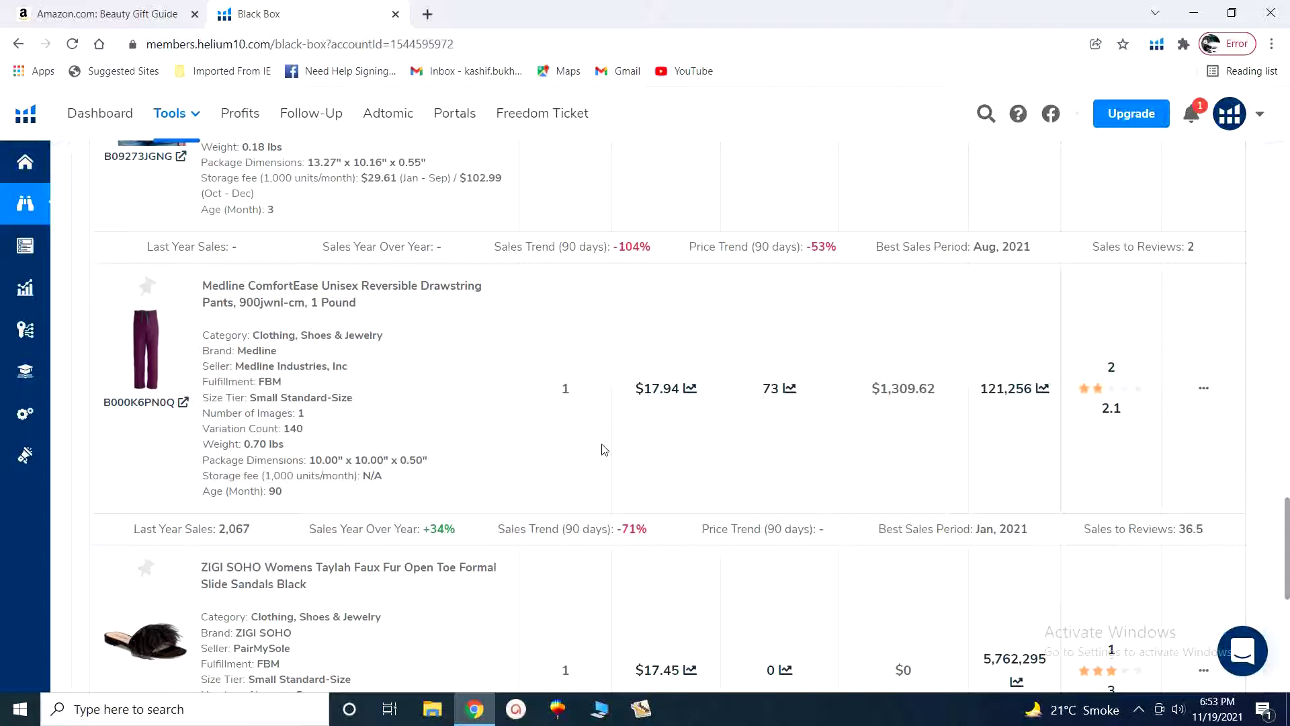
scroll(605, 449, down, 2)
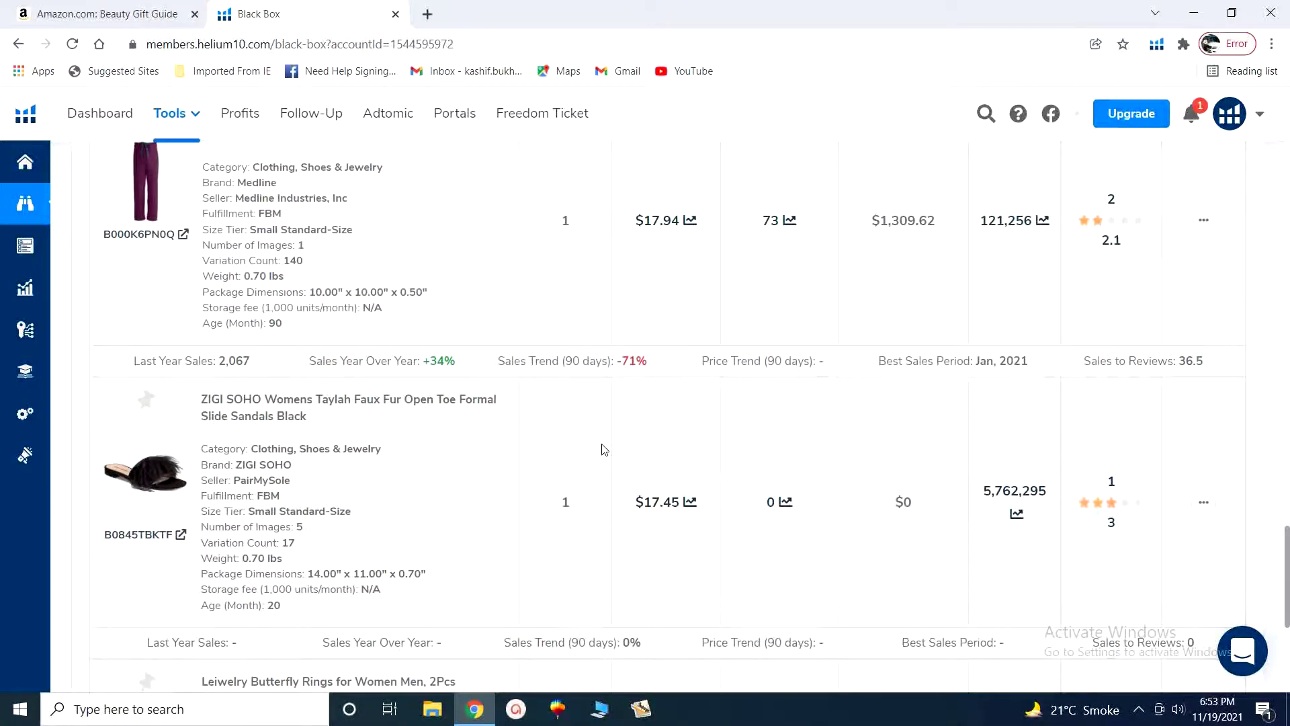
scroll(604, 450, down, 1)
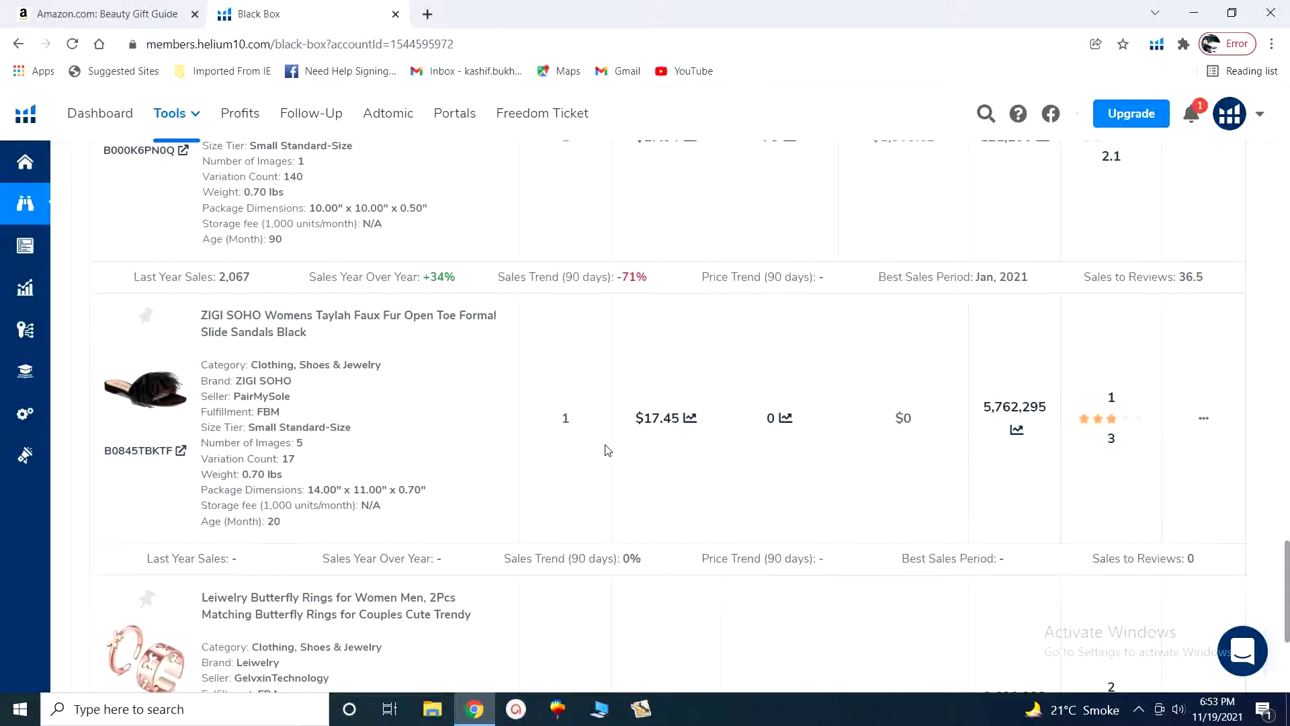
scroll(608, 449, down, 2)
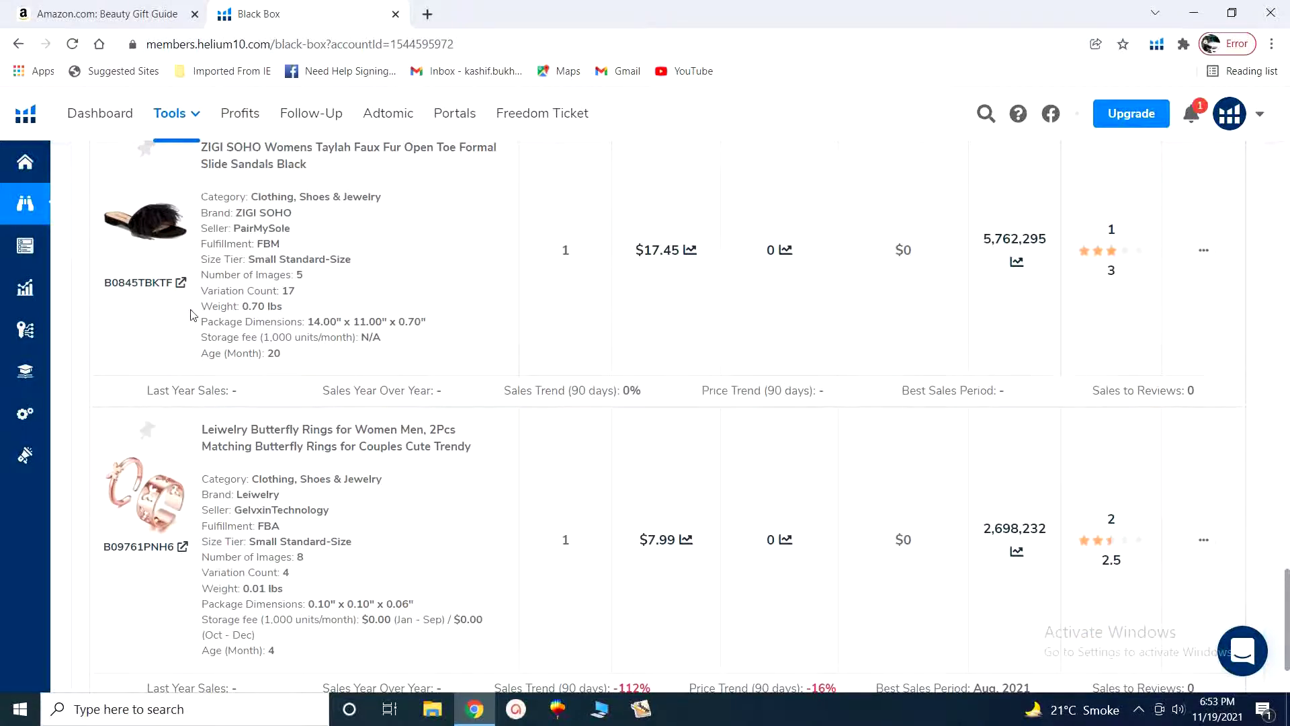
Step: Try to load more results below the last listed product and dismiss the plan notice
scroll(590, 483, down, 2)
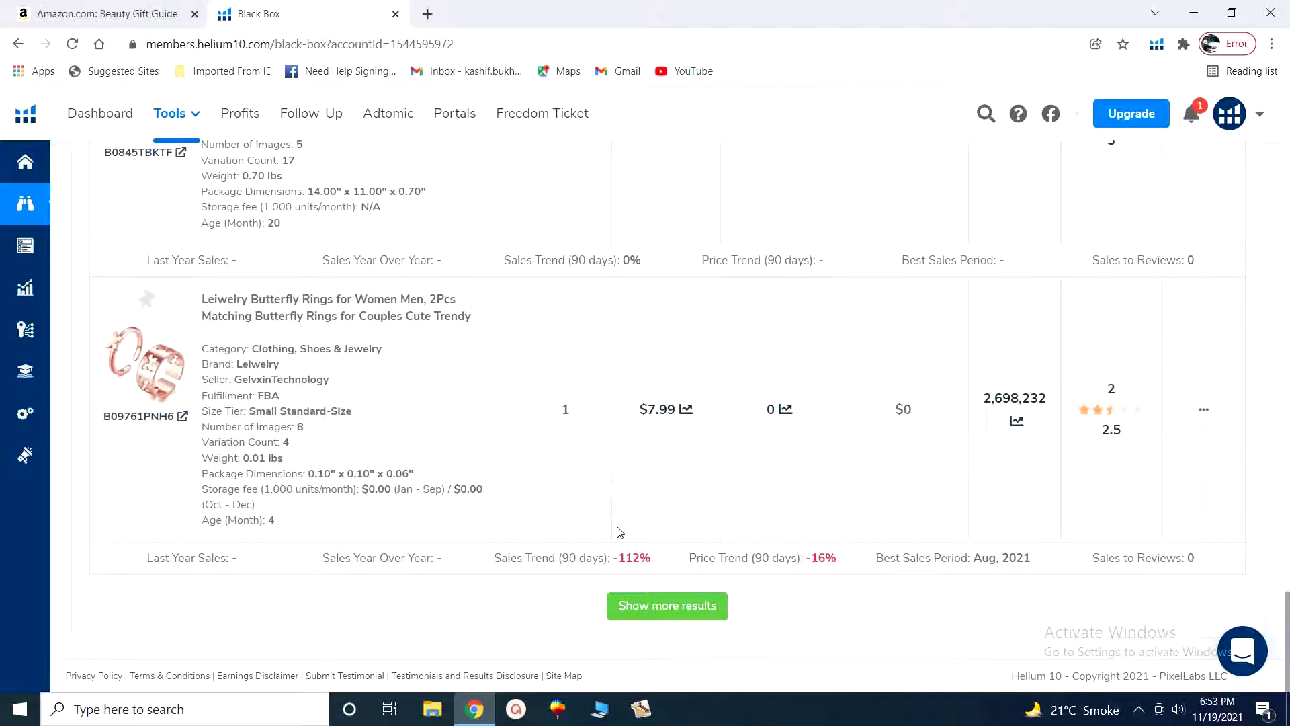
click(627, 608)
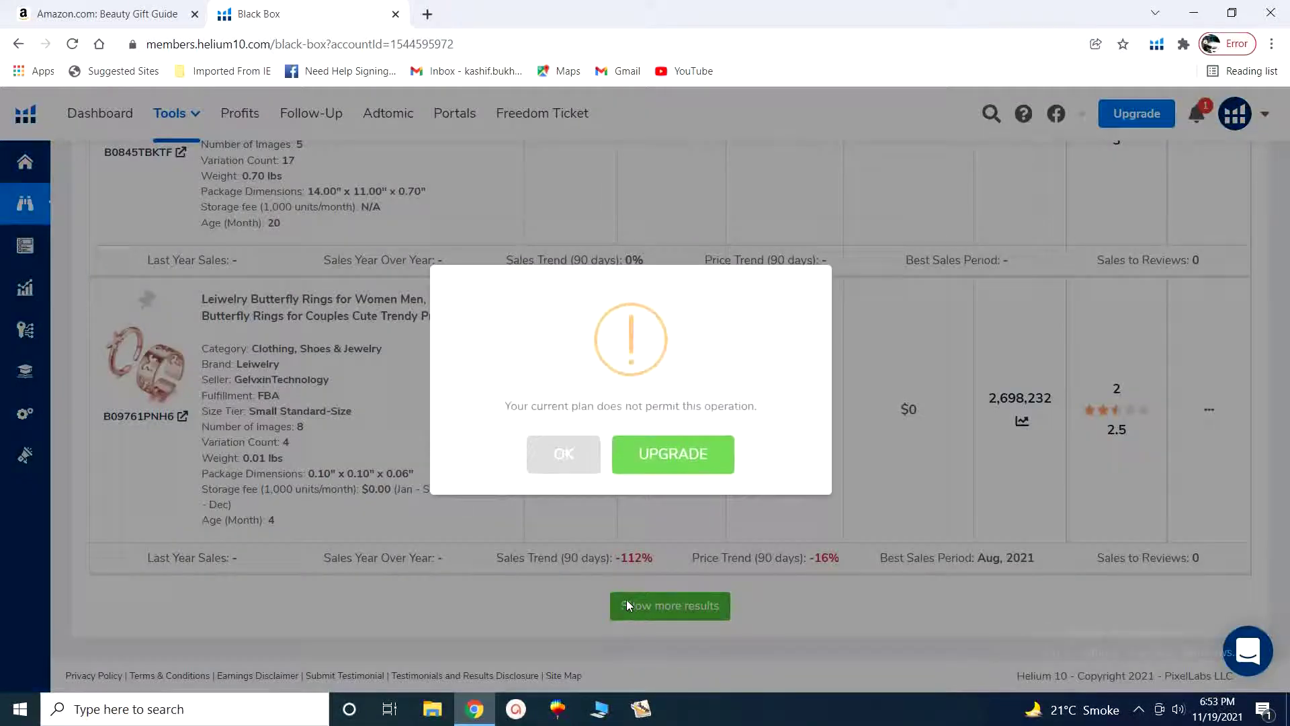
click(542, 454)
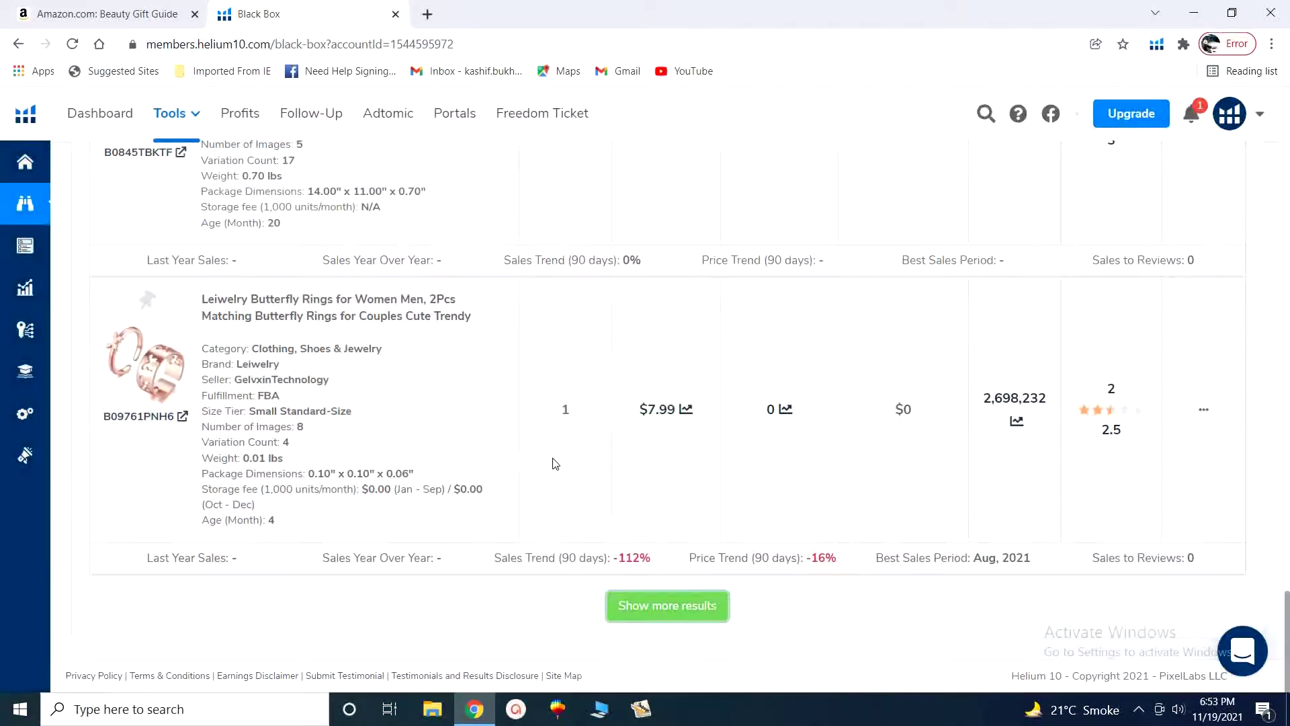
Step: Review the listed products again from the last back to the first, checking fulfillment, weight, dimensions and monthly sales
scroll(554, 464, up, 5)
scroll(558, 463, up, 5)
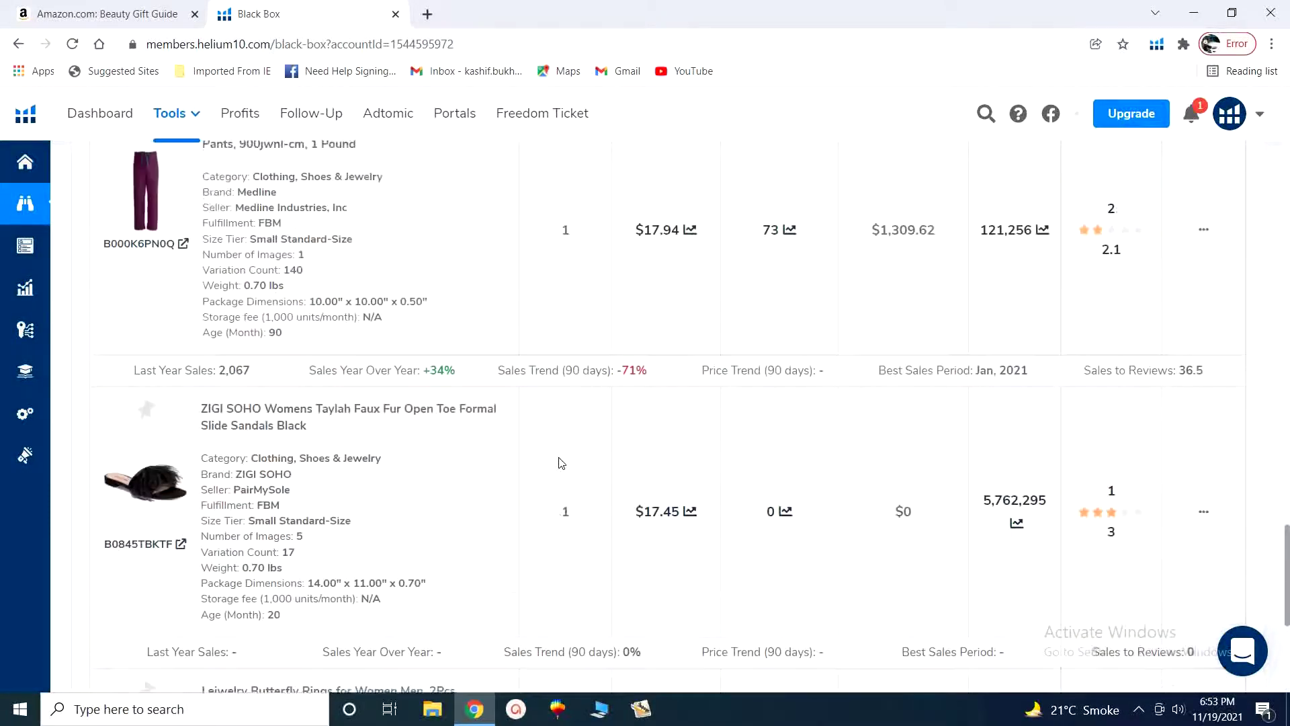
scroll(562, 462, up, 1)
scroll(562, 462, up, 1)
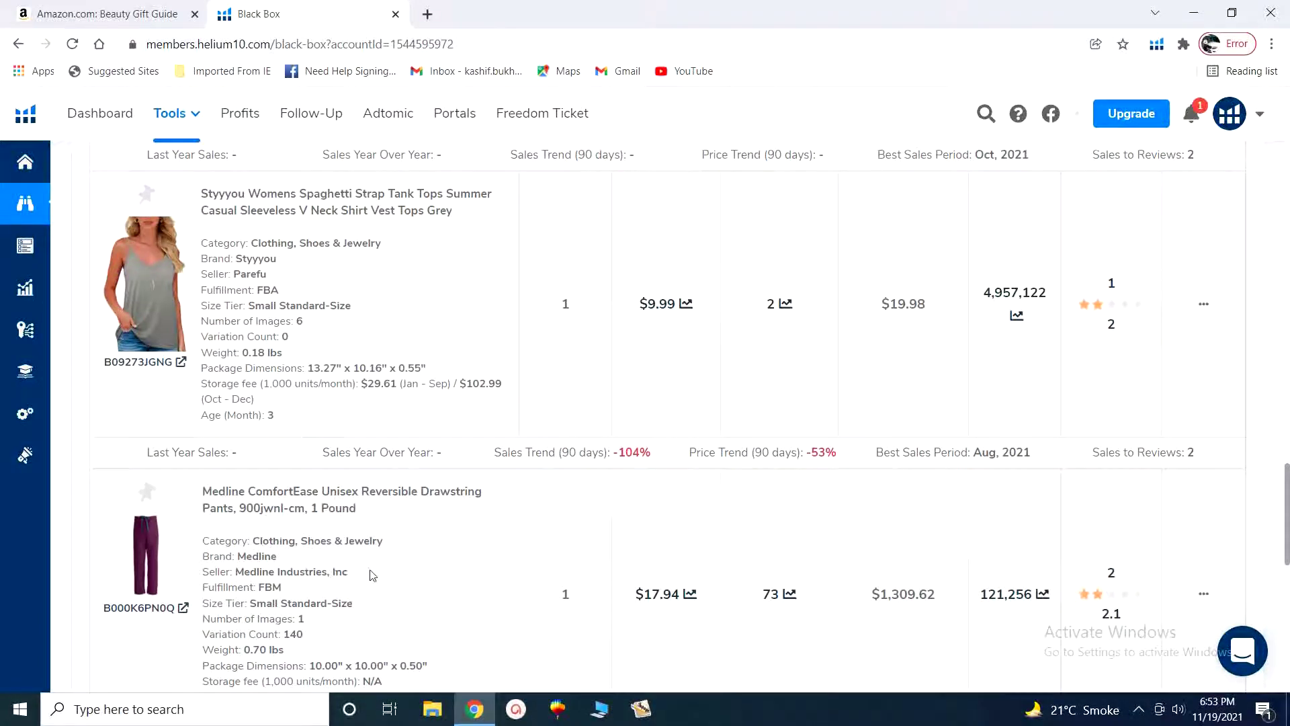
scroll(376, 574, up, 2)
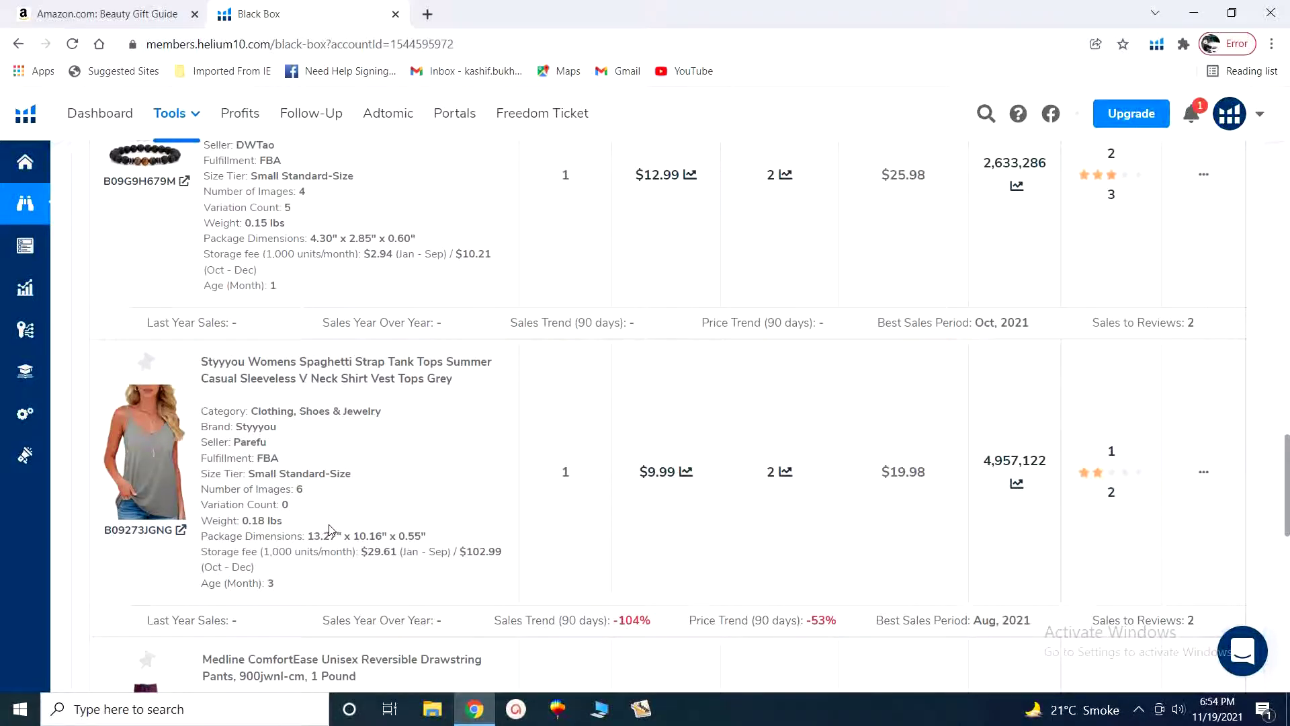
scroll(348, 463, up, 5)
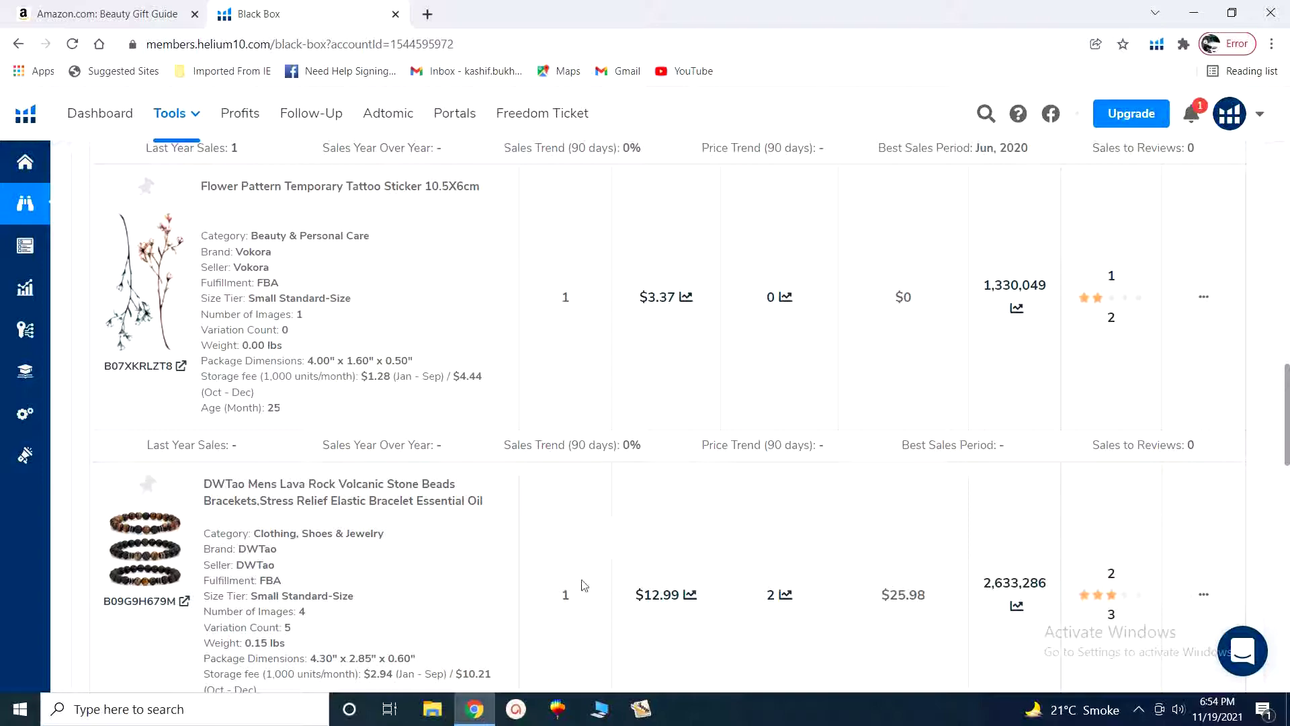
scroll(685, 601, down, 10)
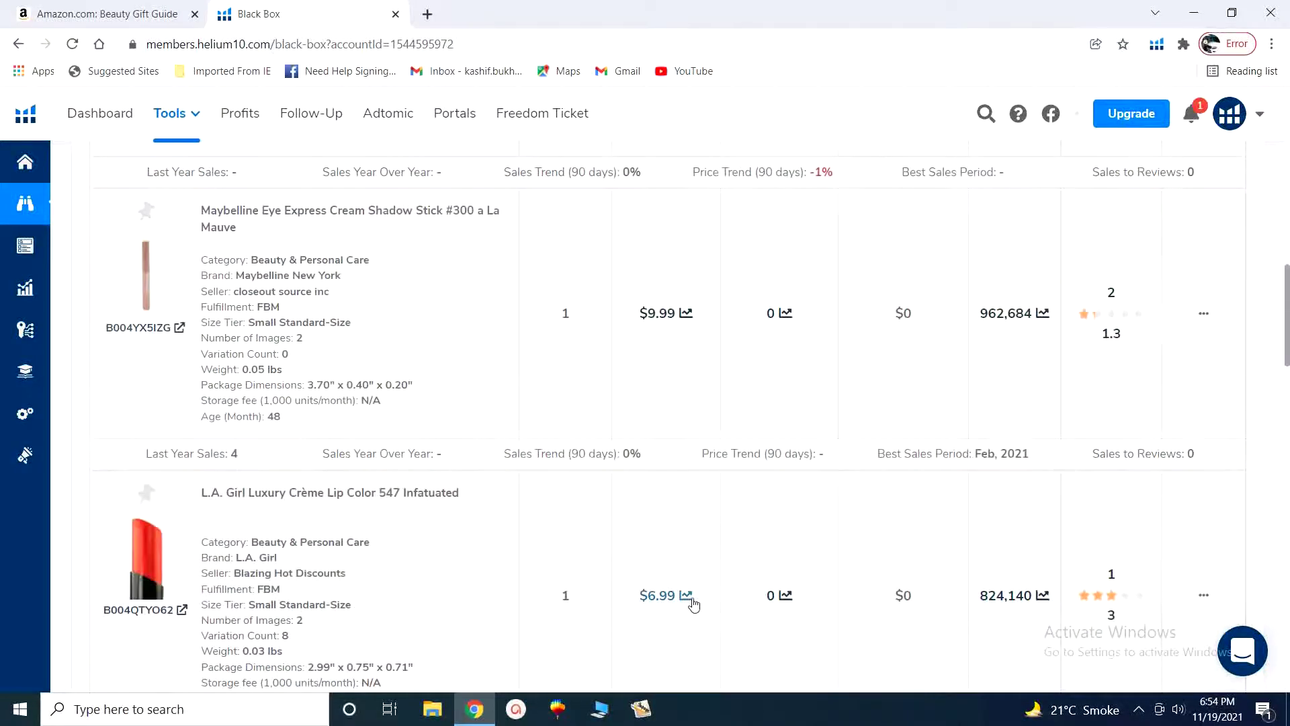
scroll(679, 522, up, 3)
scroll(679, 520, up, 10)
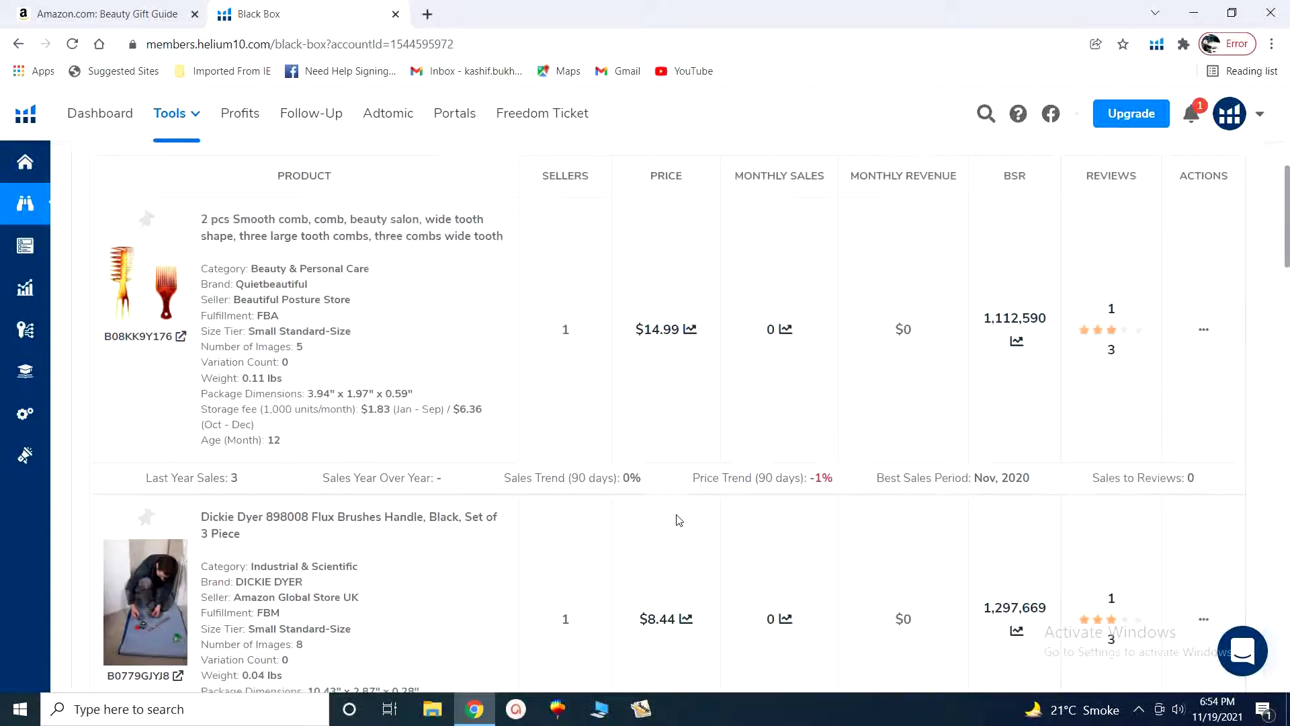
Step: Open the Amazon listing of the first product, the two-piece smooth comb set, and search Amazon for "comb"
scroll(678, 520, down, 2)
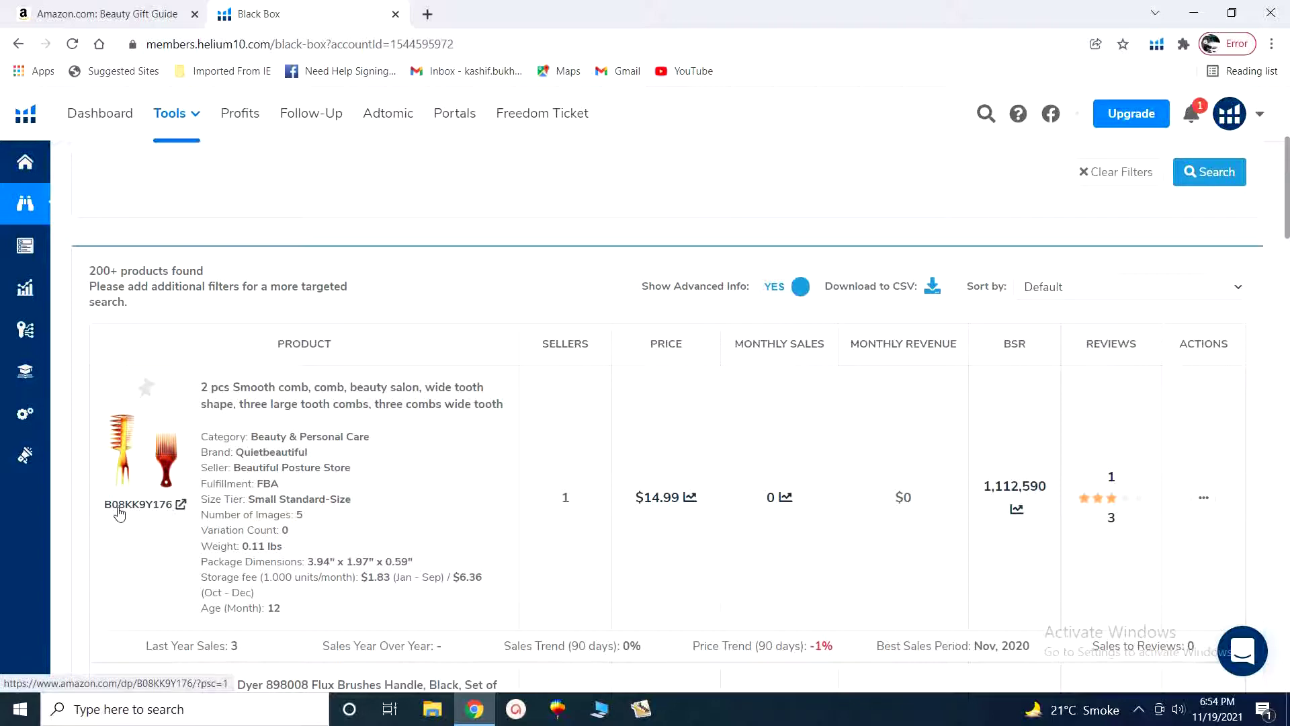
click(180, 508)
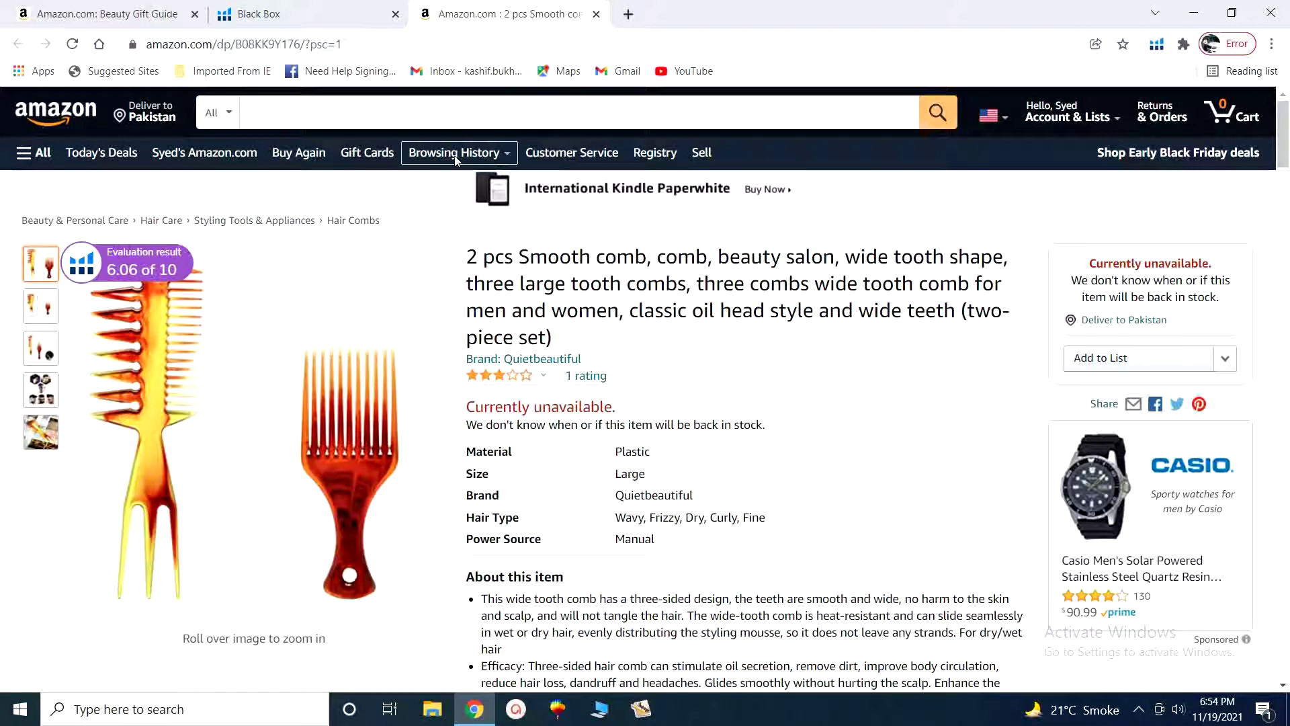
click(427, 109)
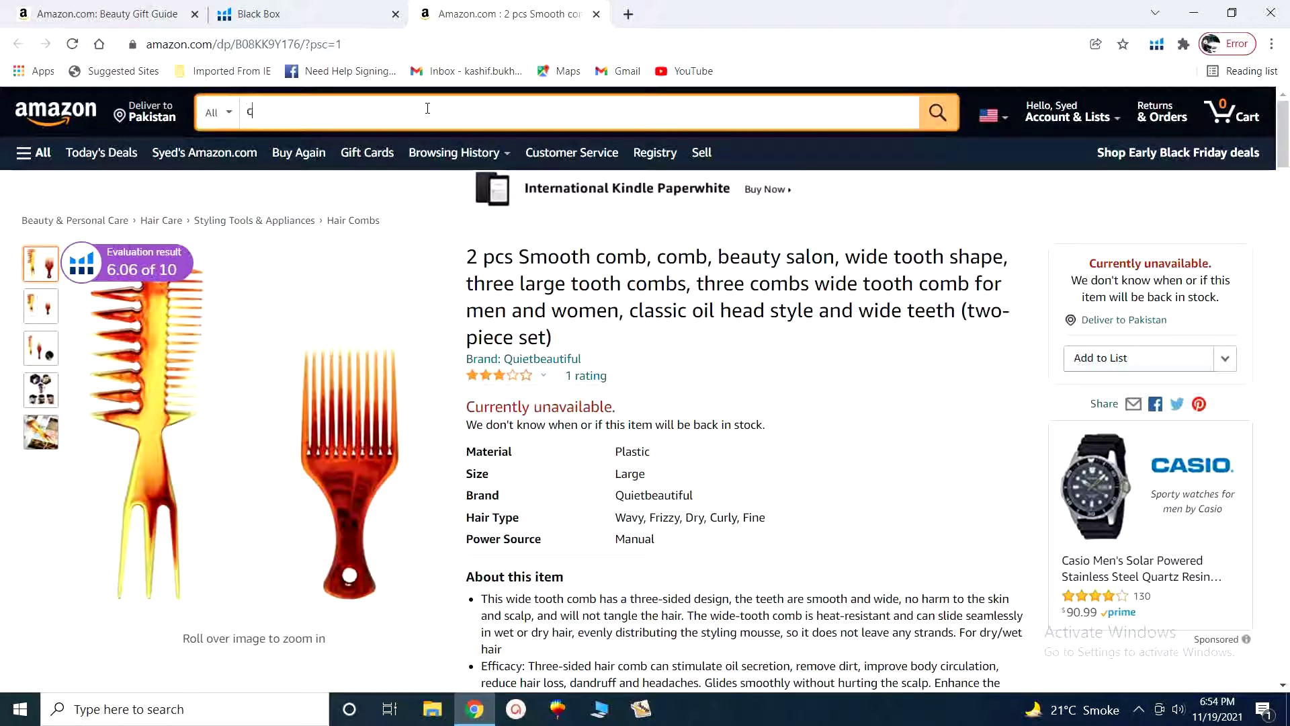
text(com)
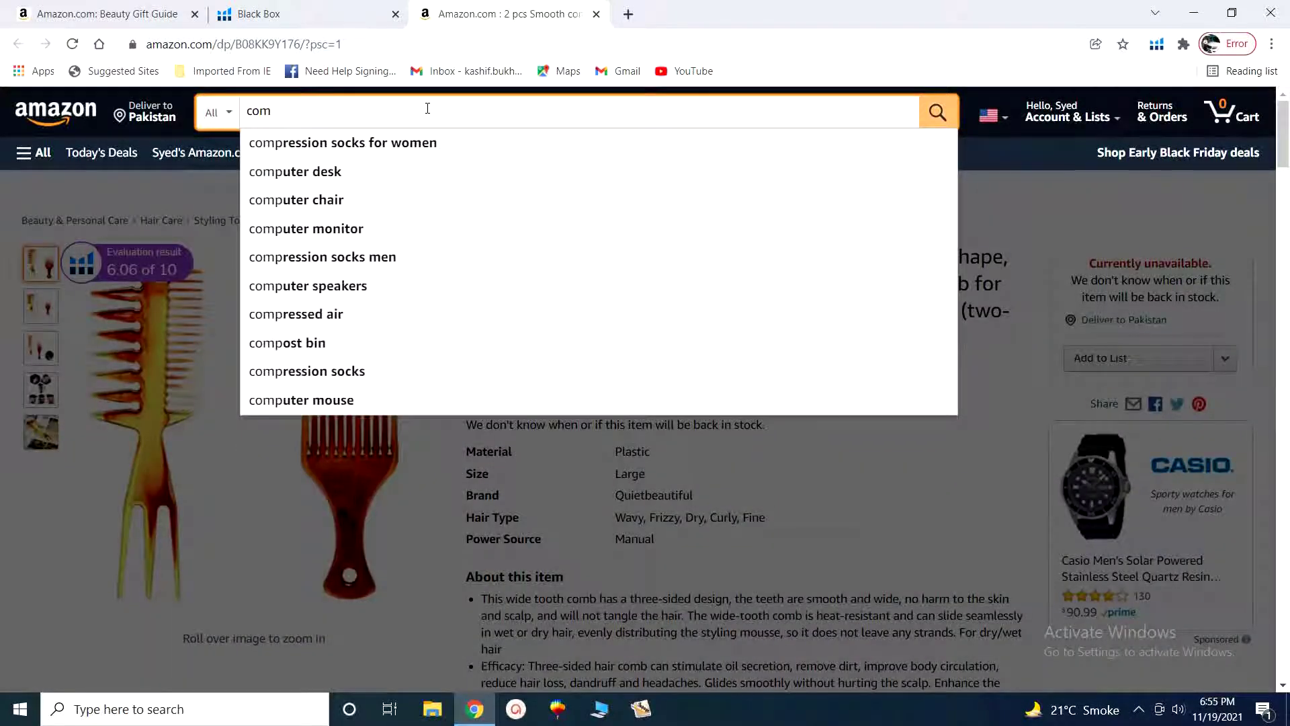
text(b)
key(Return)
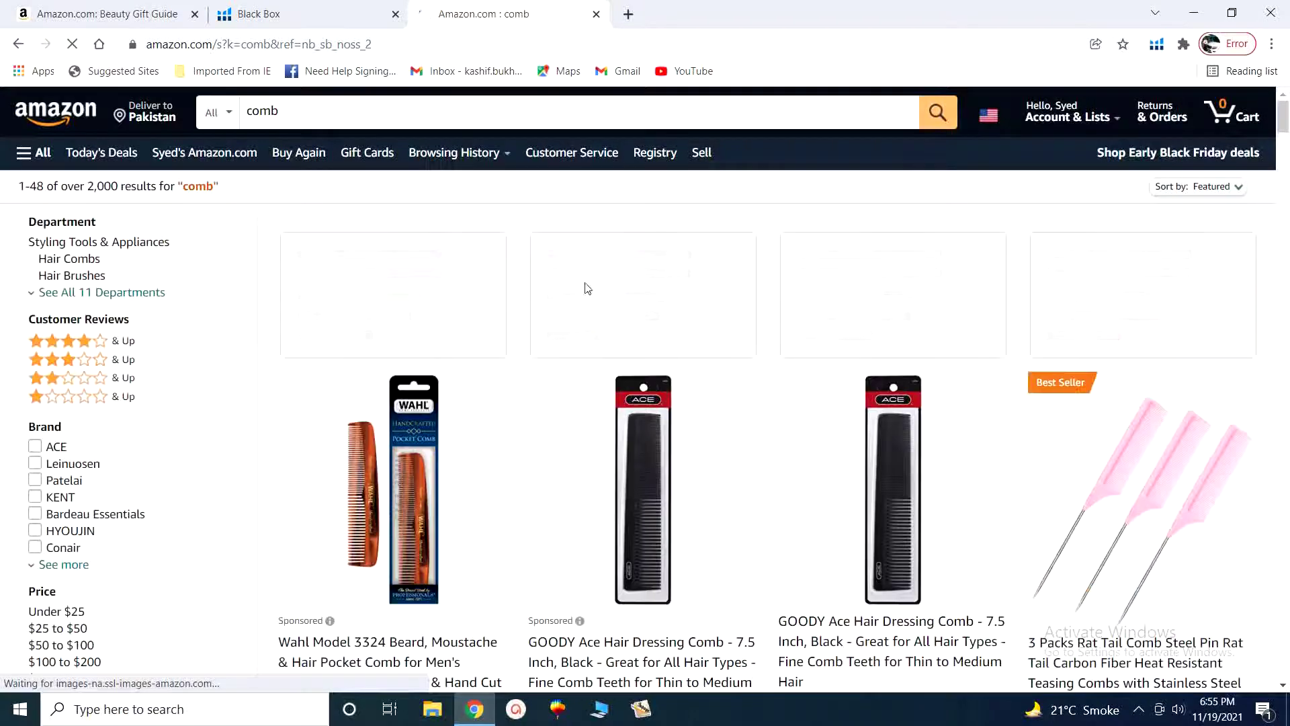
Step: Examine the Amazon comb listings for competing products, prices, ratings and review counts
scroll(903, 479, down, 3)
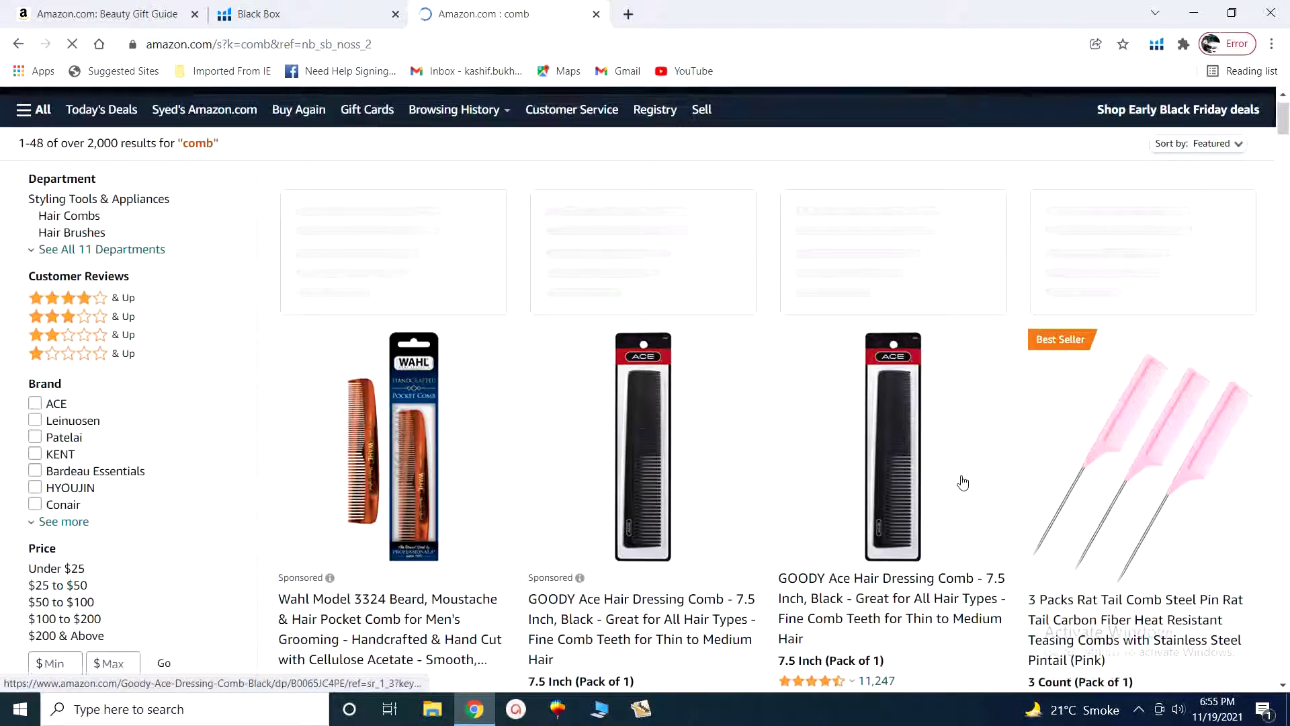
scroll(798, 429, down, 1)
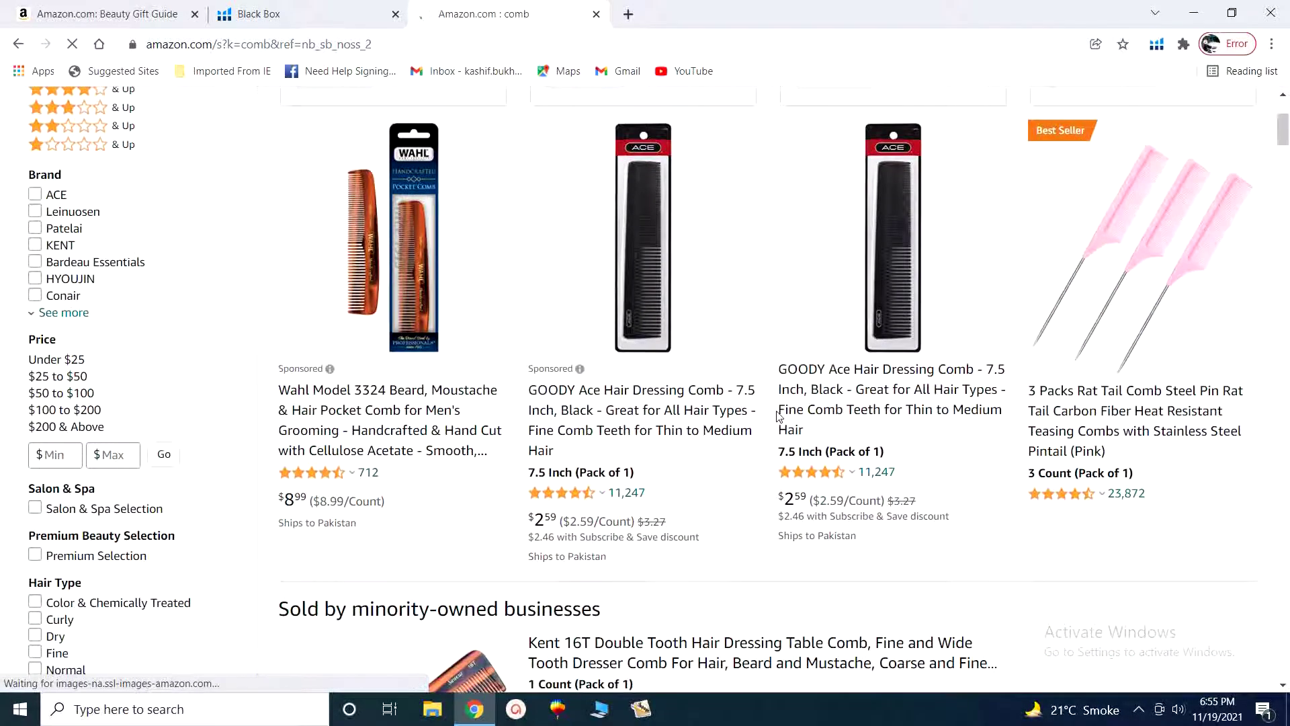
scroll(780, 409, down, 6)
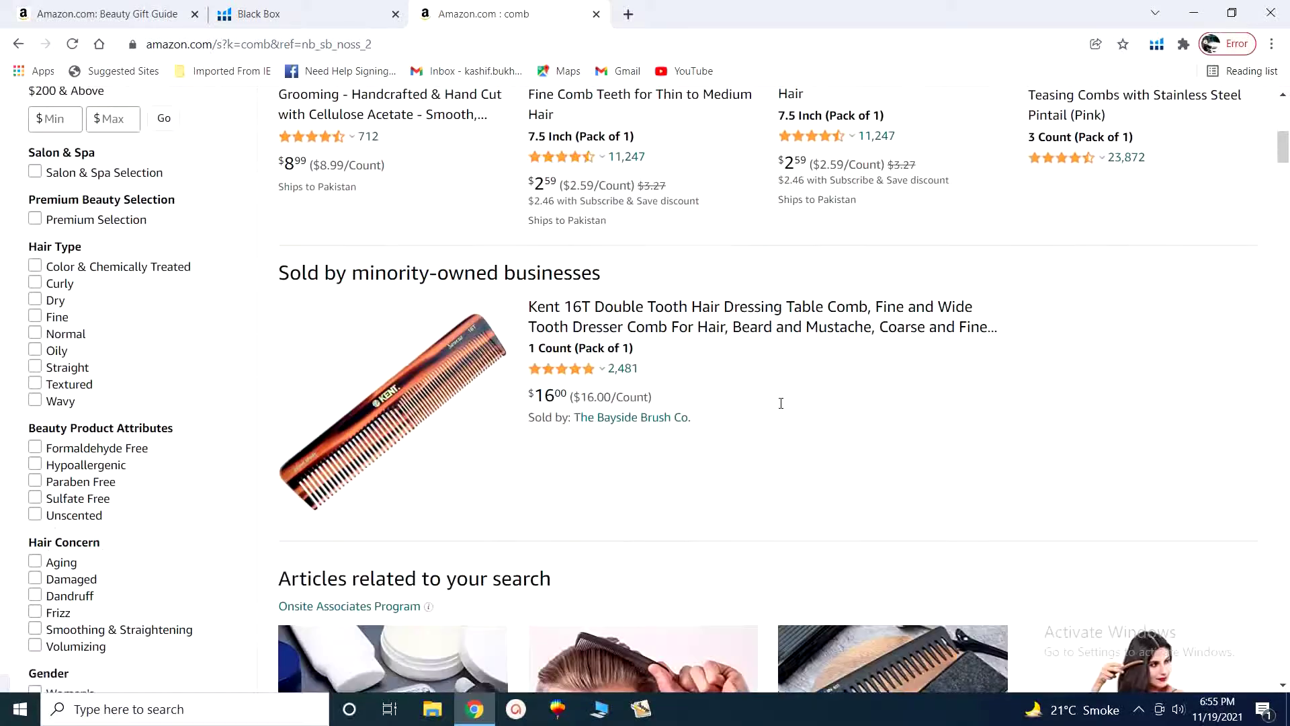
scroll(781, 408, down, 12)
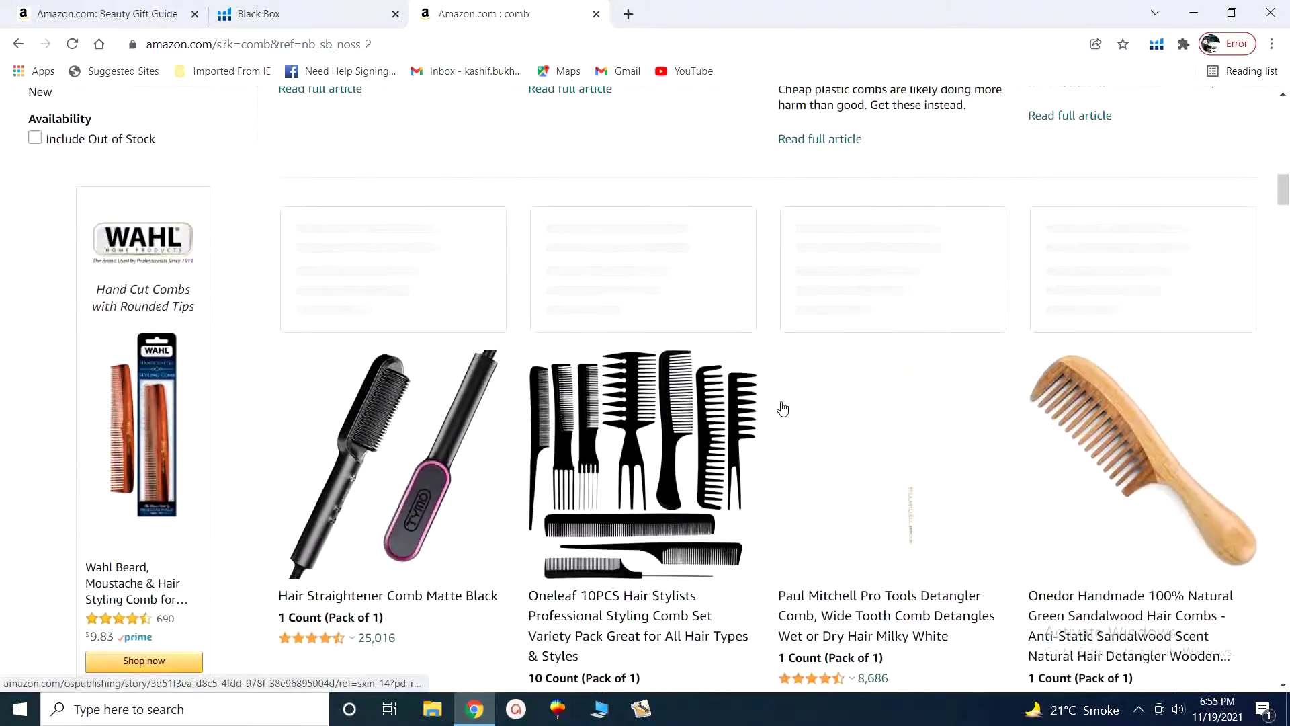
scroll(781, 406, down, 4)
scroll(783, 400, up, 11)
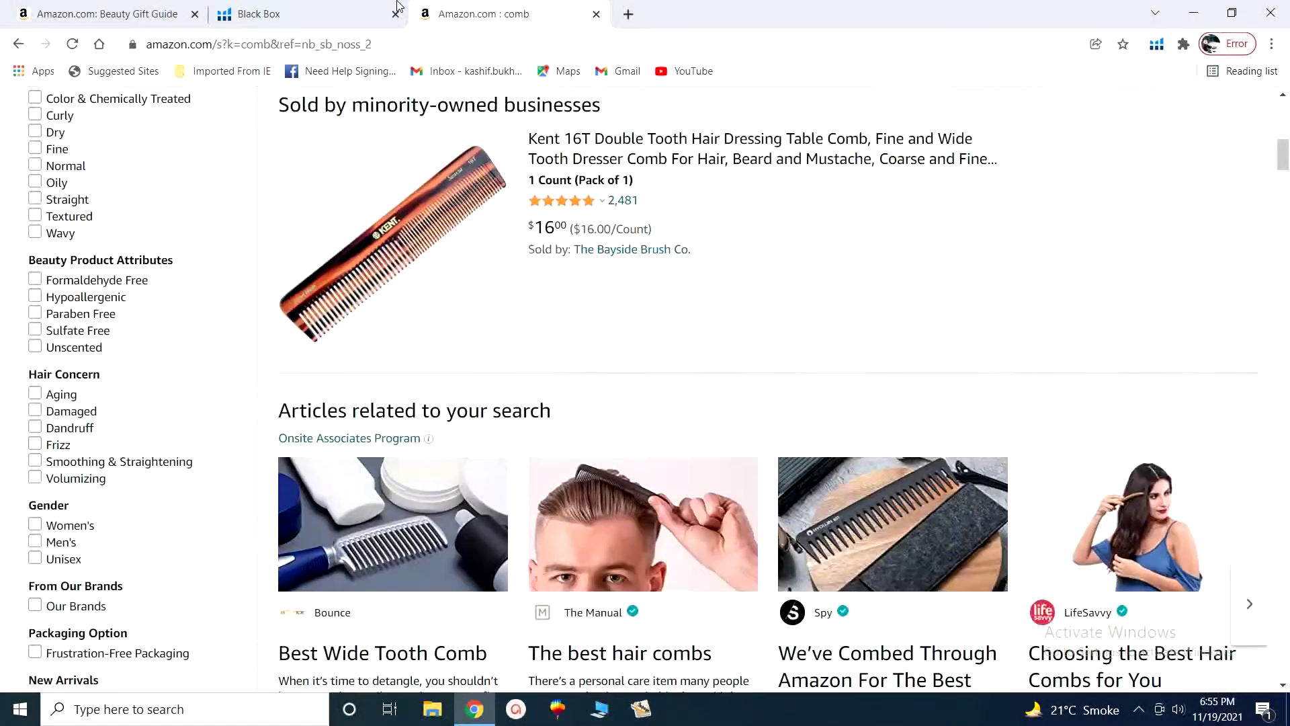
Step: Check the keyword "comb" in the first Black Box product's title and return to the Amazon comb results
click(334, 9)
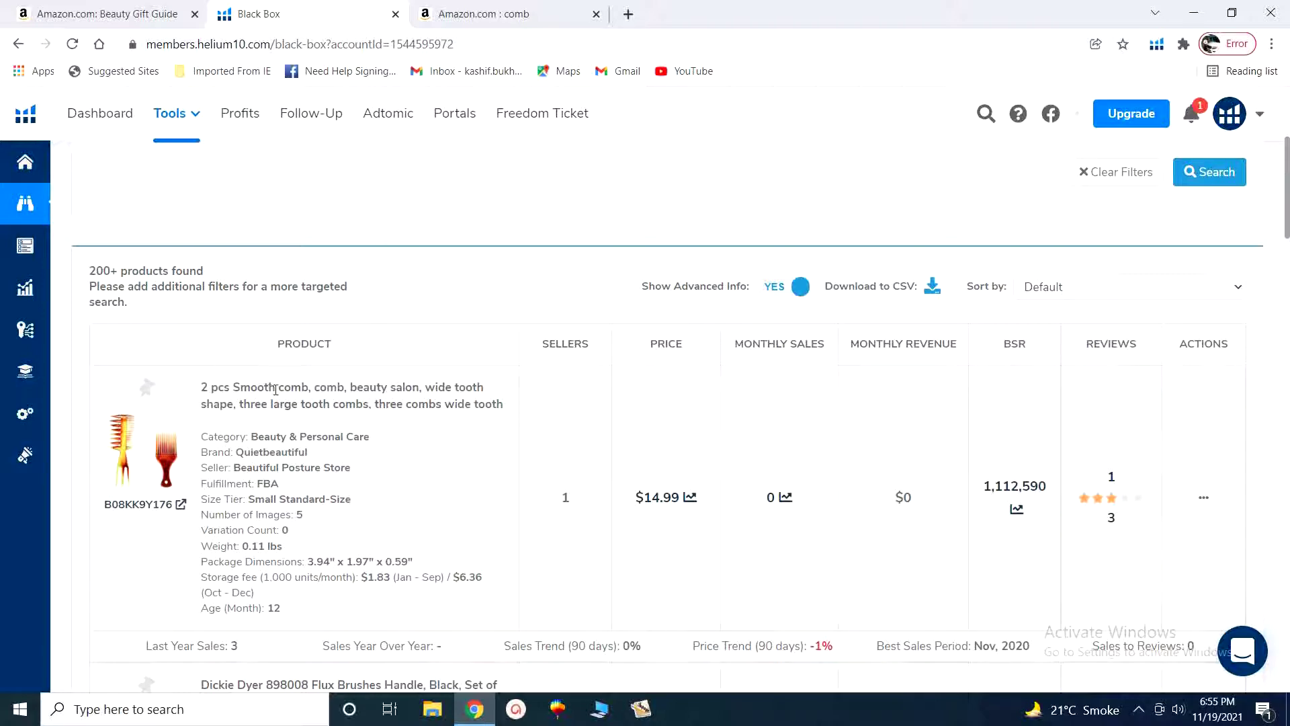
drag(276, 389, 309, 390)
click(441, 6)
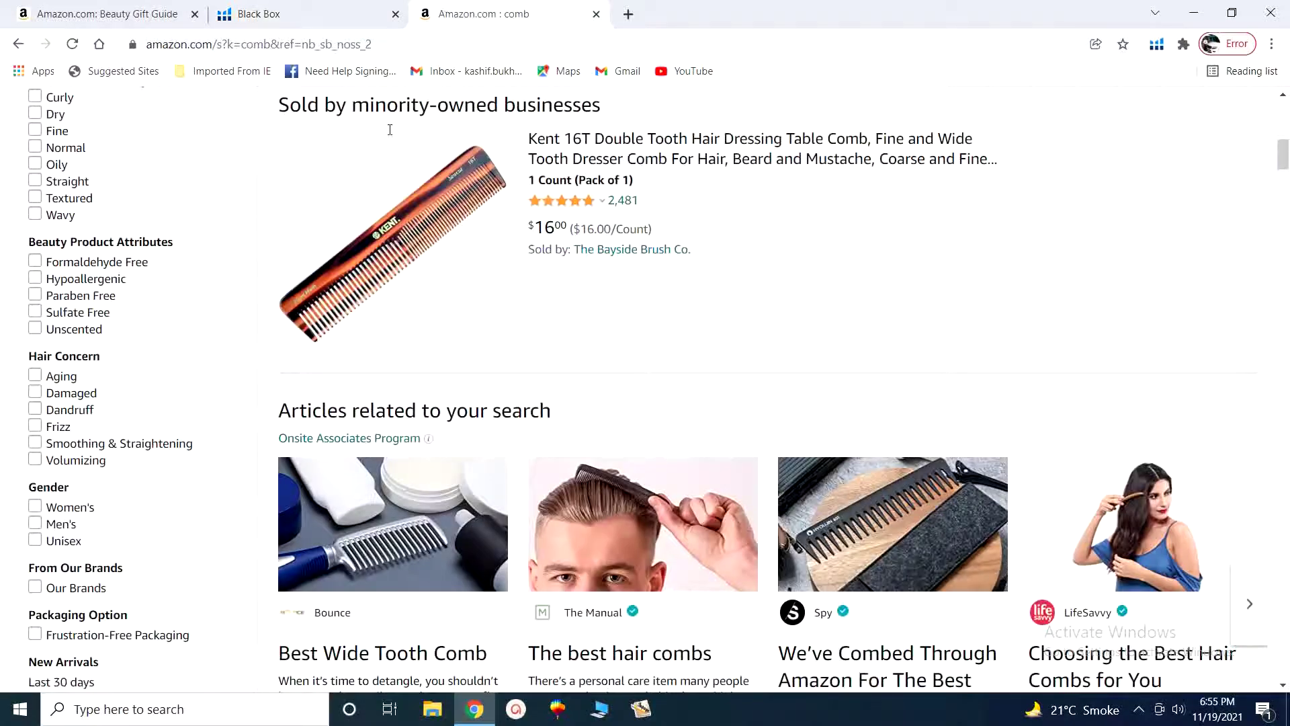
Step: Run Helium 10 Xray on the Amazon "comb" search results and expand its window to full size
scroll(461, 308, up, 10)
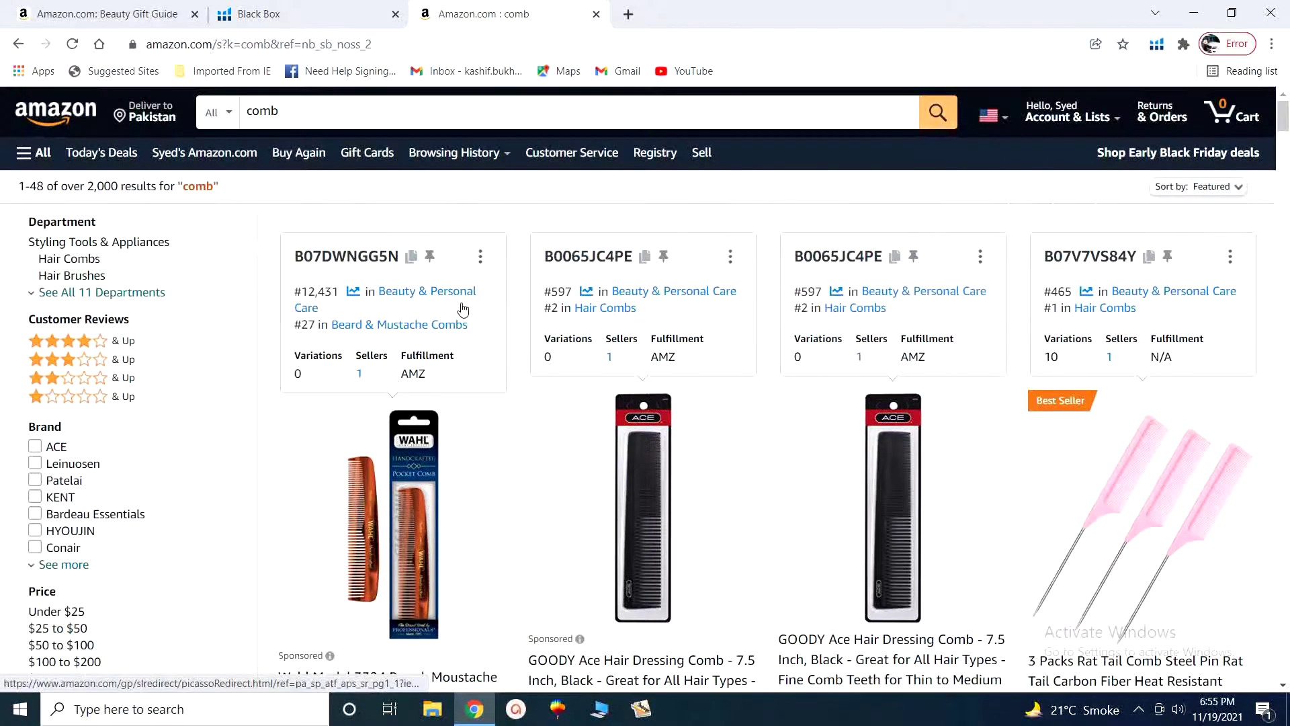
click(1156, 47)
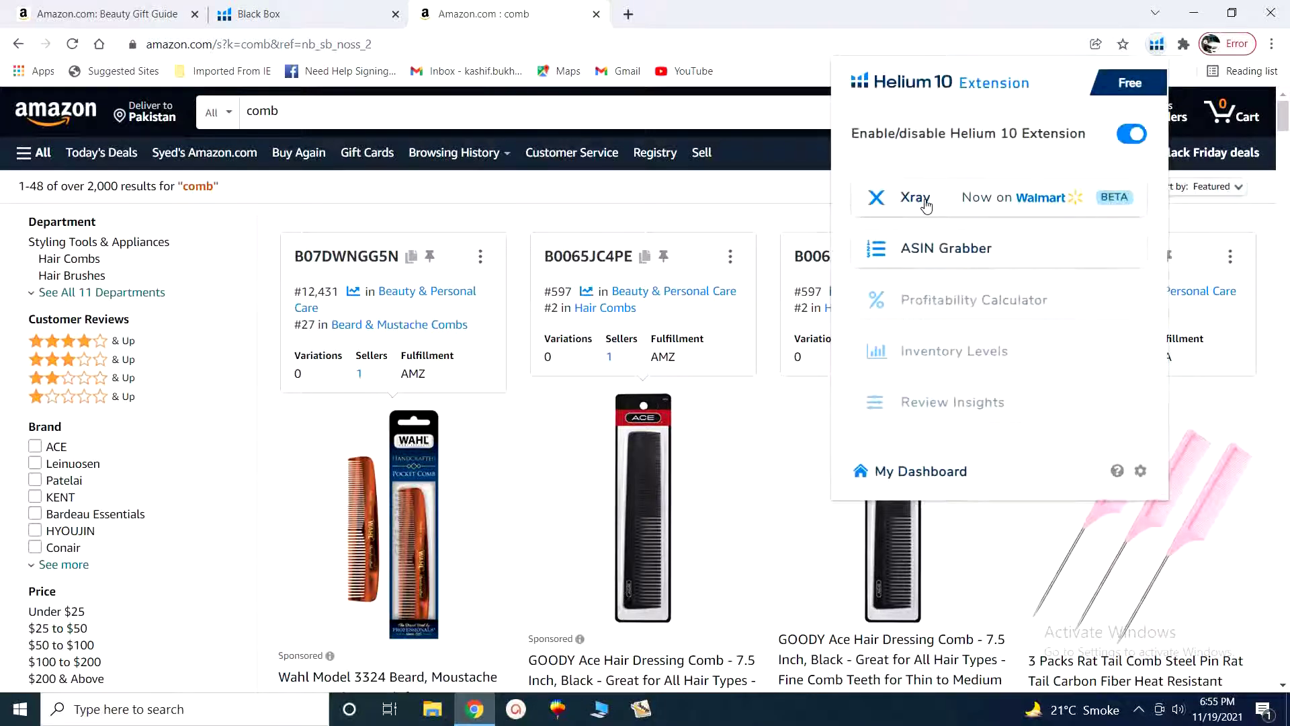
click(921, 204)
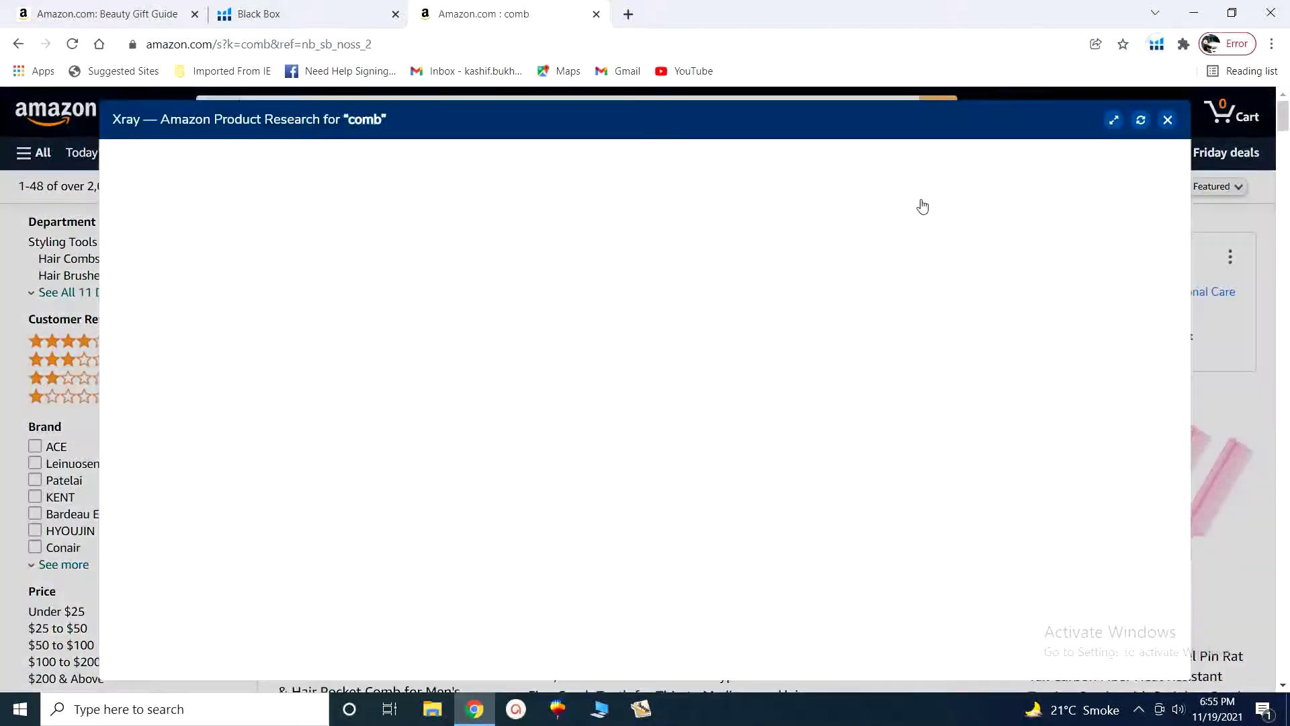
click(1115, 123)
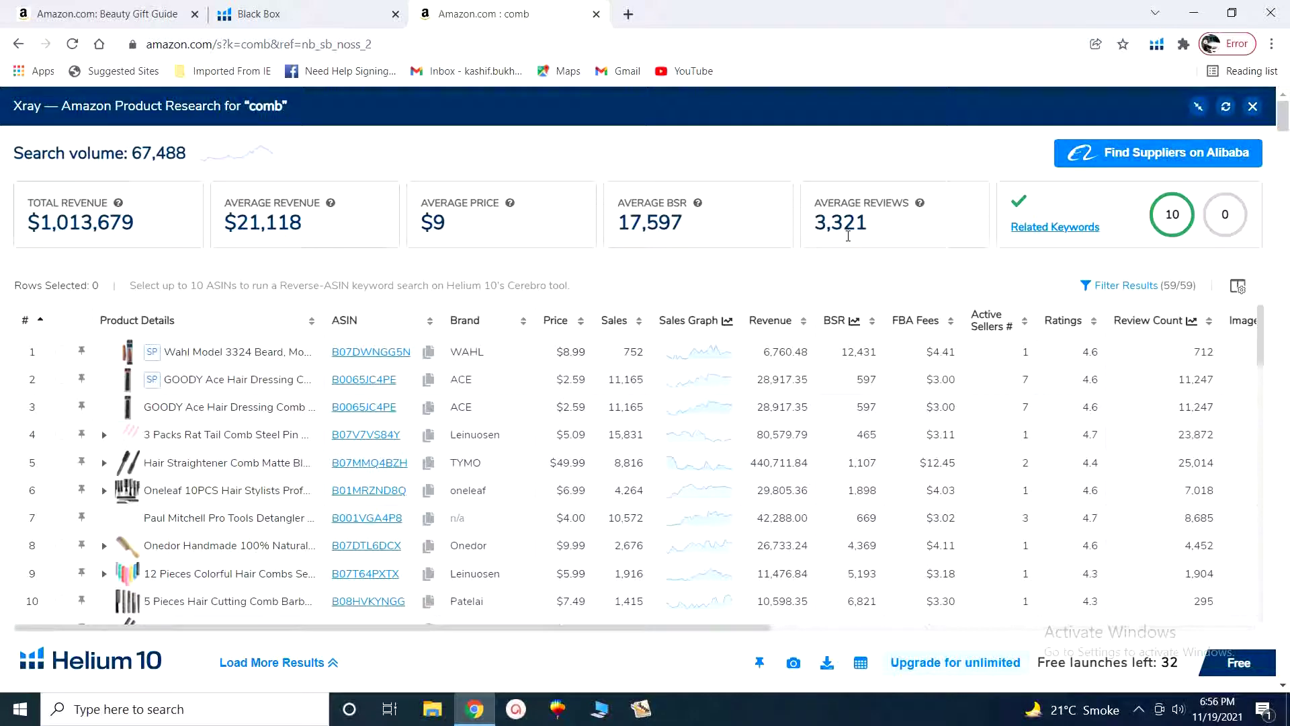
Step: Examine the Xray summary and the listed comb products for price, sales, revenue, BSR, ratings and review counts
click(1037, 235)
scroll(488, 524, down, 1)
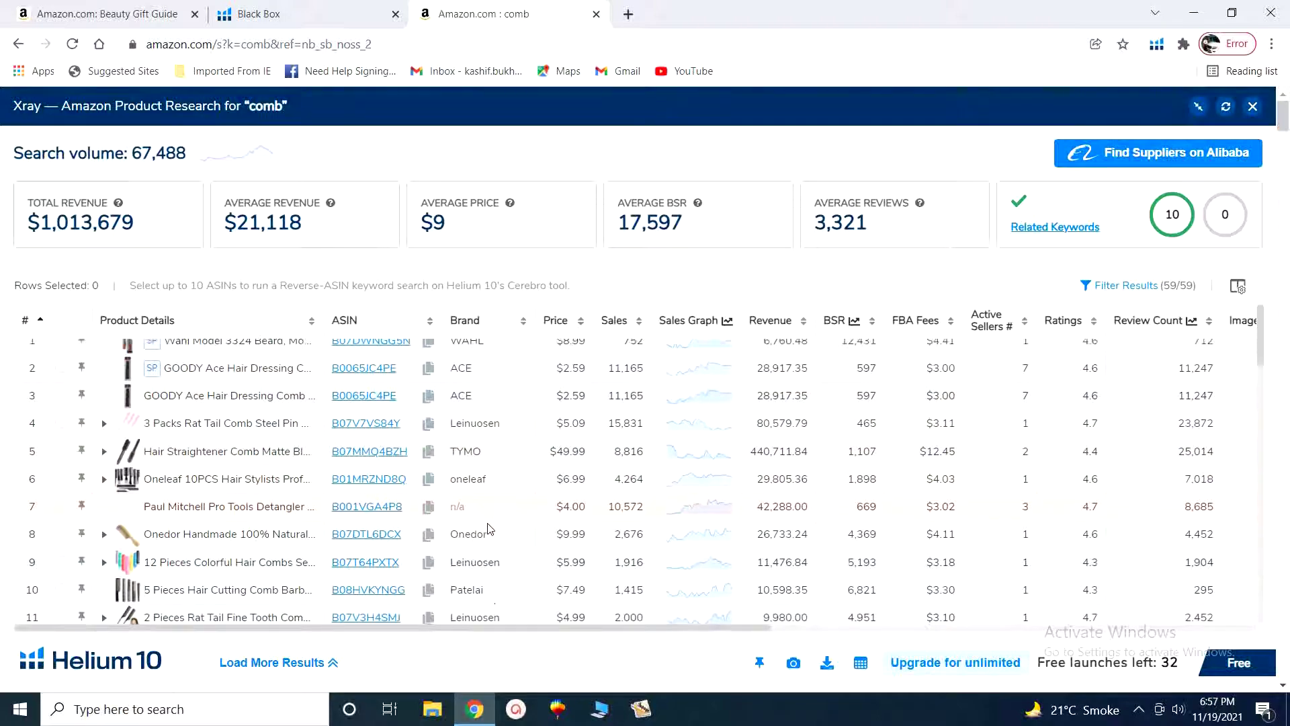
scroll(489, 529, down, 4)
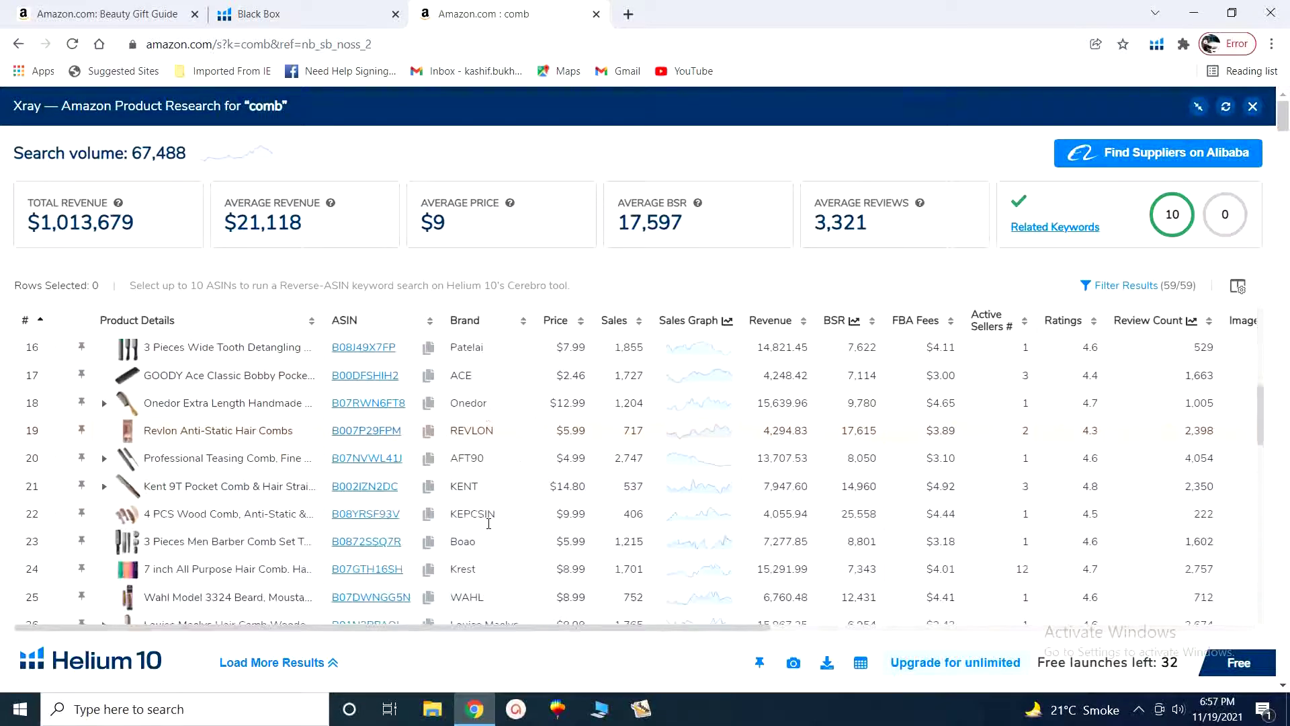
scroll(489, 524, down, 2)
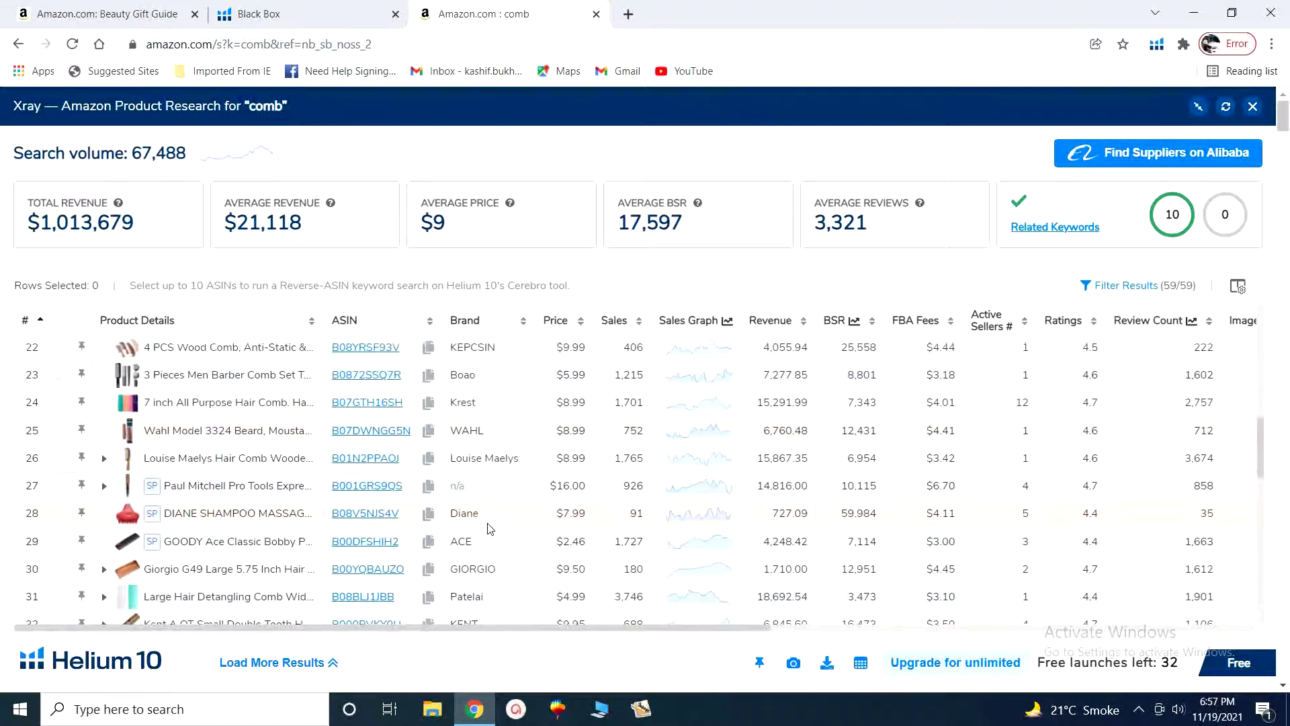
scroll(489, 524, up, 7)
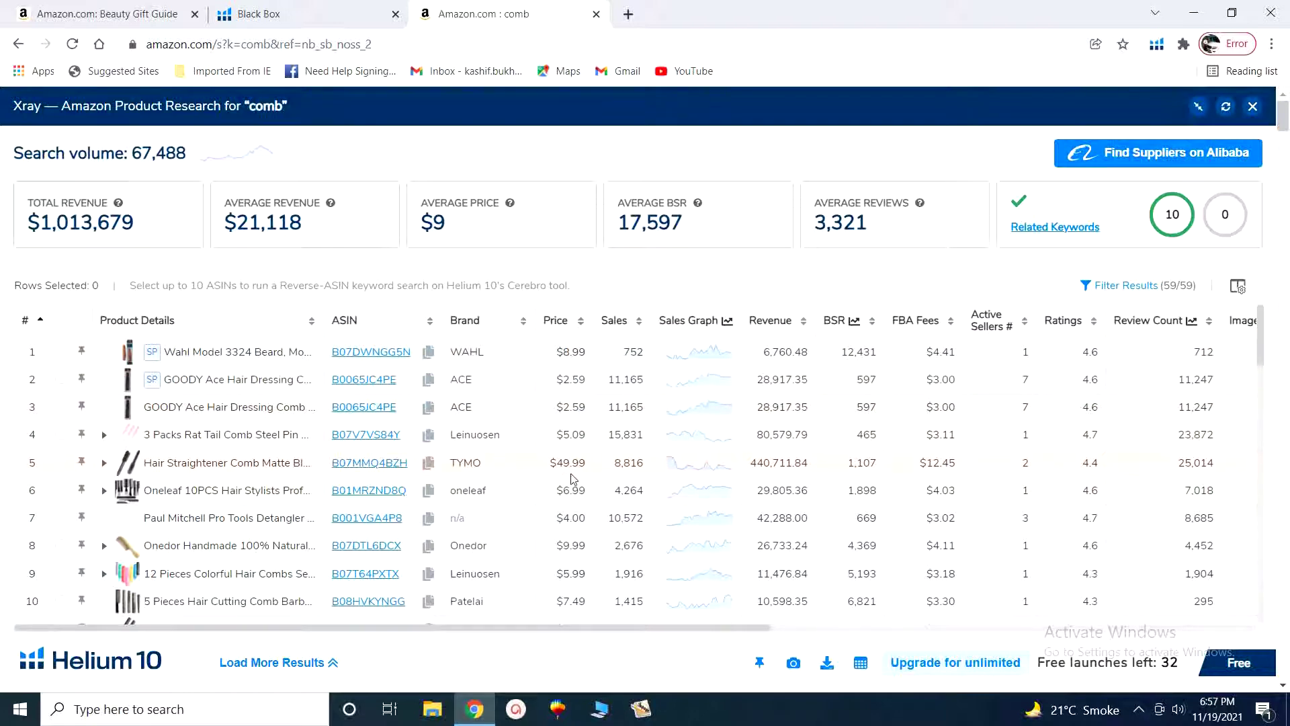
scroll(572, 571, down, 1)
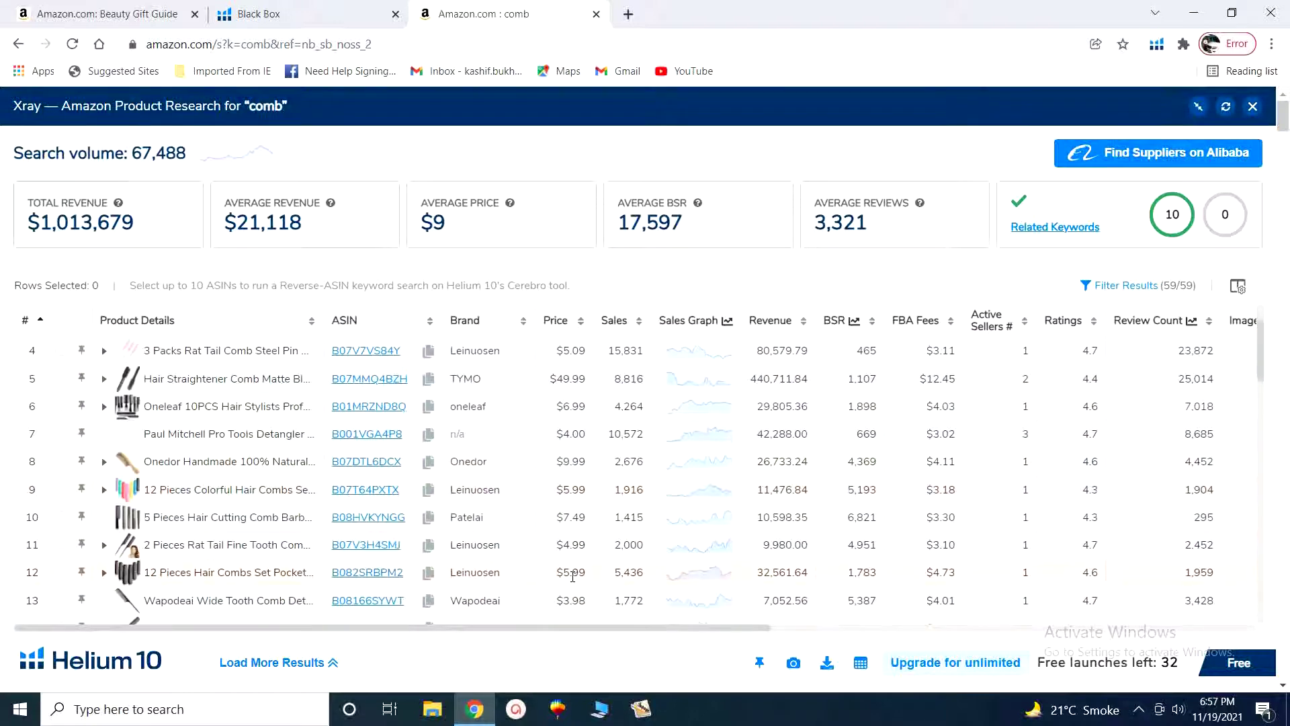
scroll(572, 576, down, 1)
scroll(572, 576, down, 1)
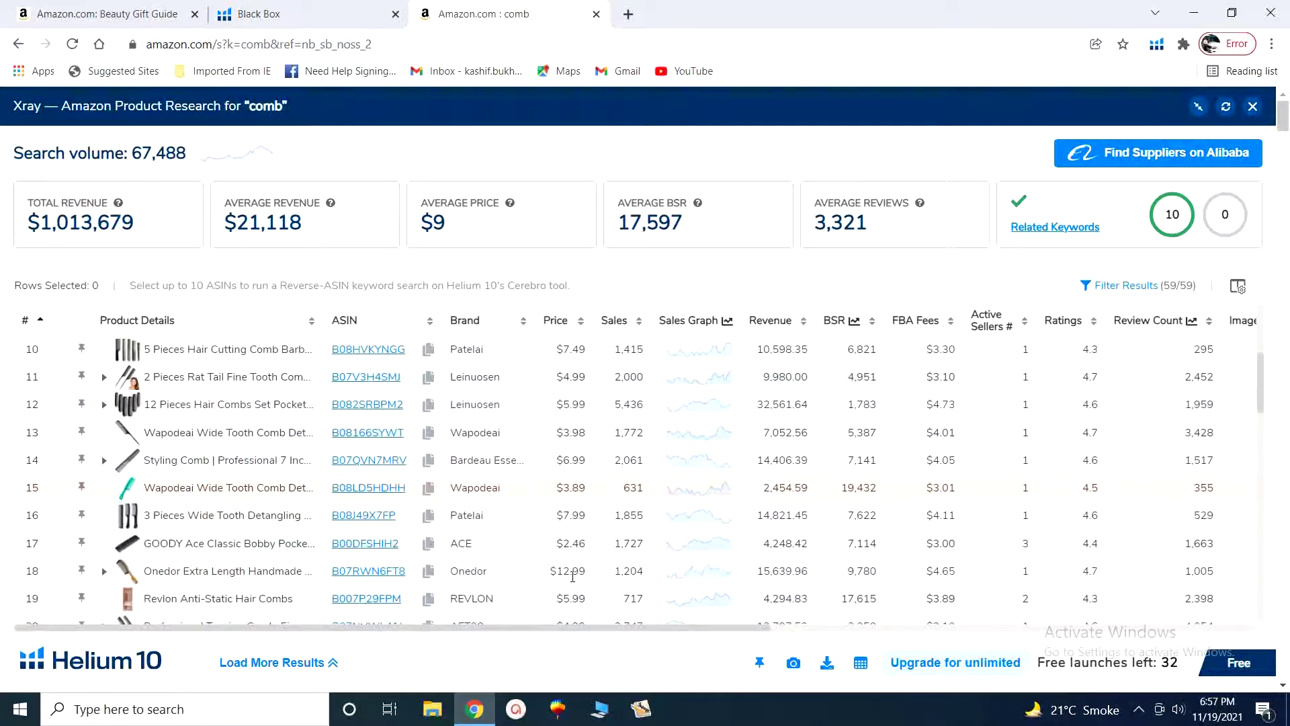
scroll(572, 576, down, 2)
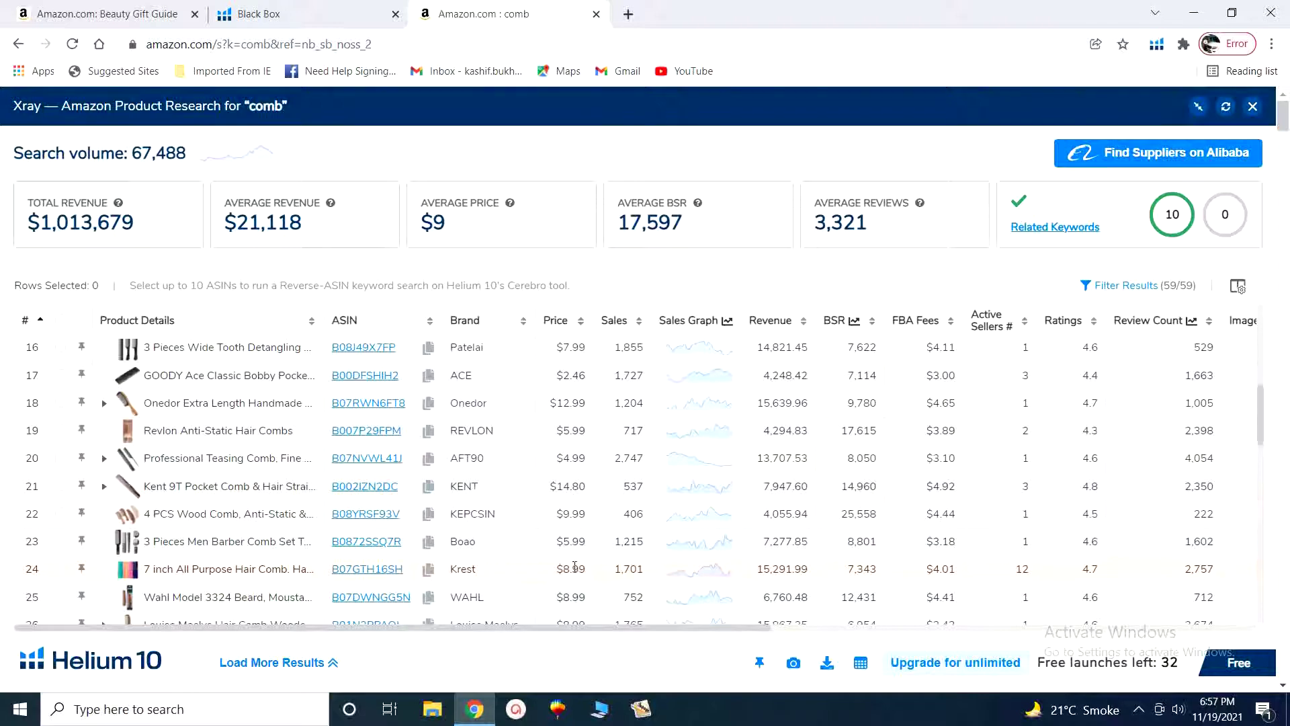
scroll(575, 566, down, 1)
scroll(574, 563, up, 6)
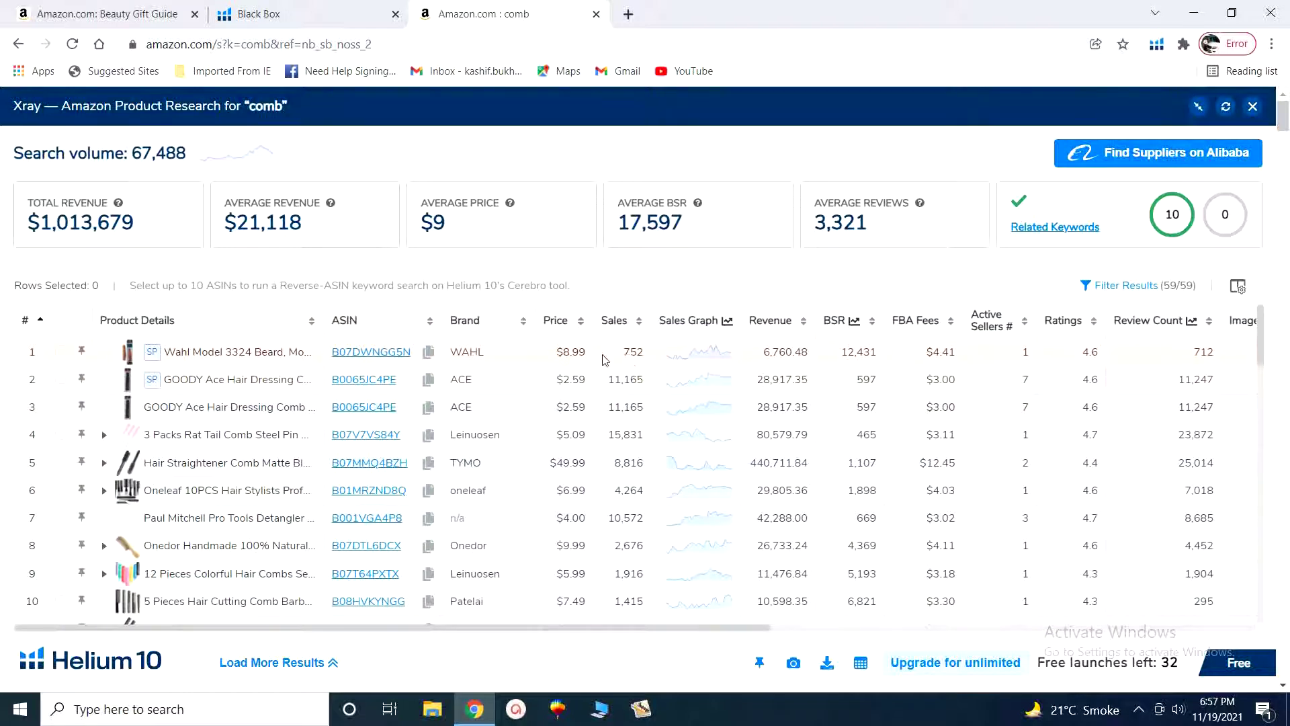
Step: Compare the comb products by price, sorting them lowest first, highest first and lowest first again
click(580, 322)
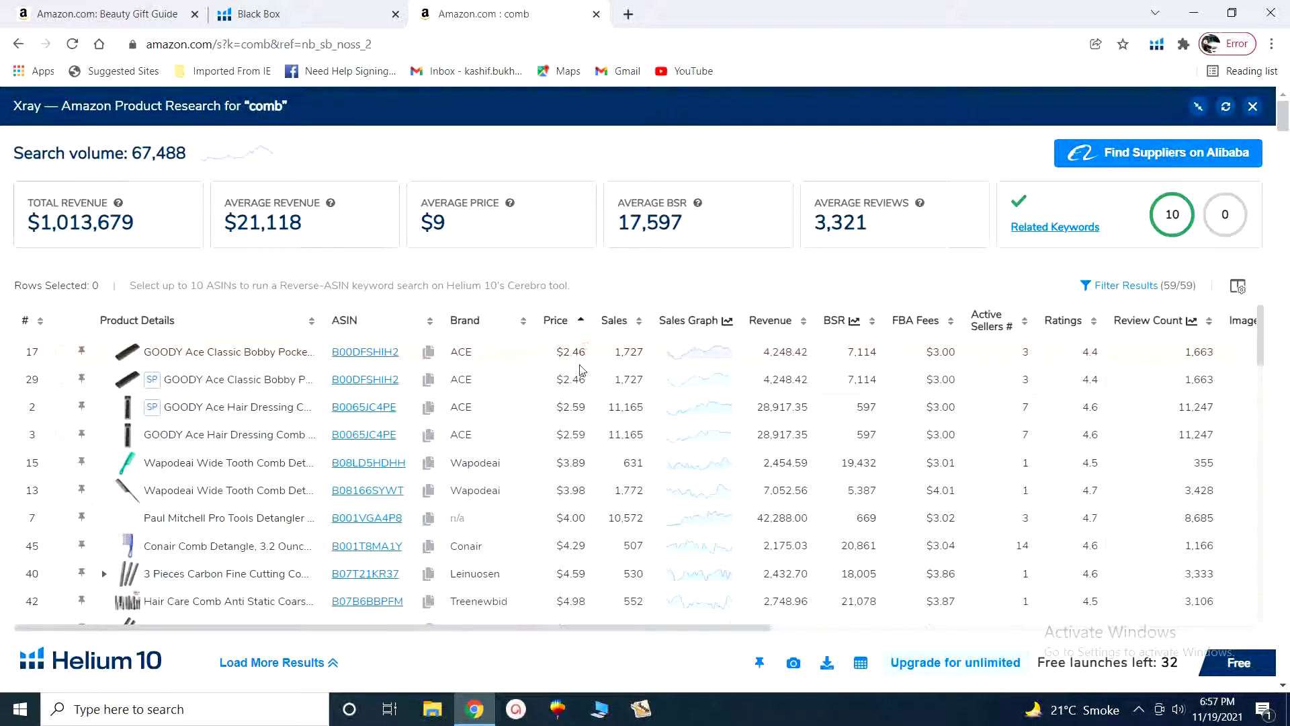
click(582, 325)
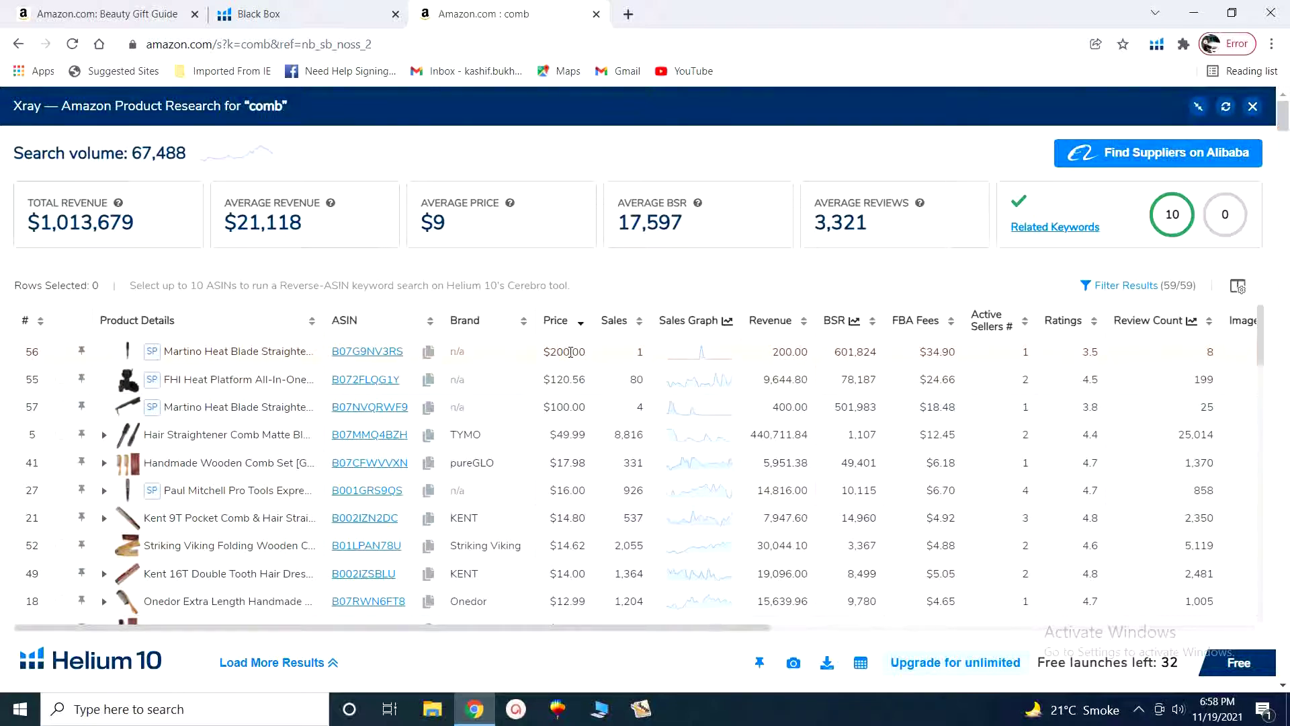
scroll(582, 472, down, 5)
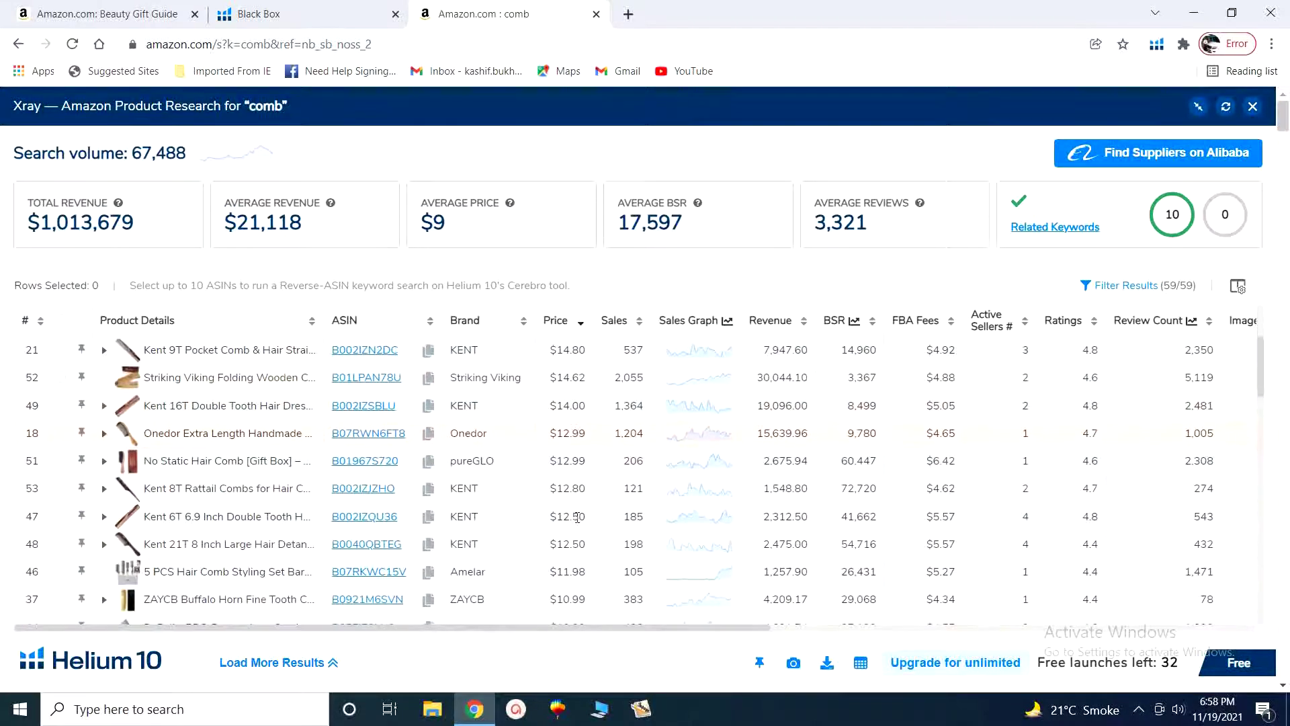
scroll(577, 517, down, 5)
scroll(582, 497, up, 10)
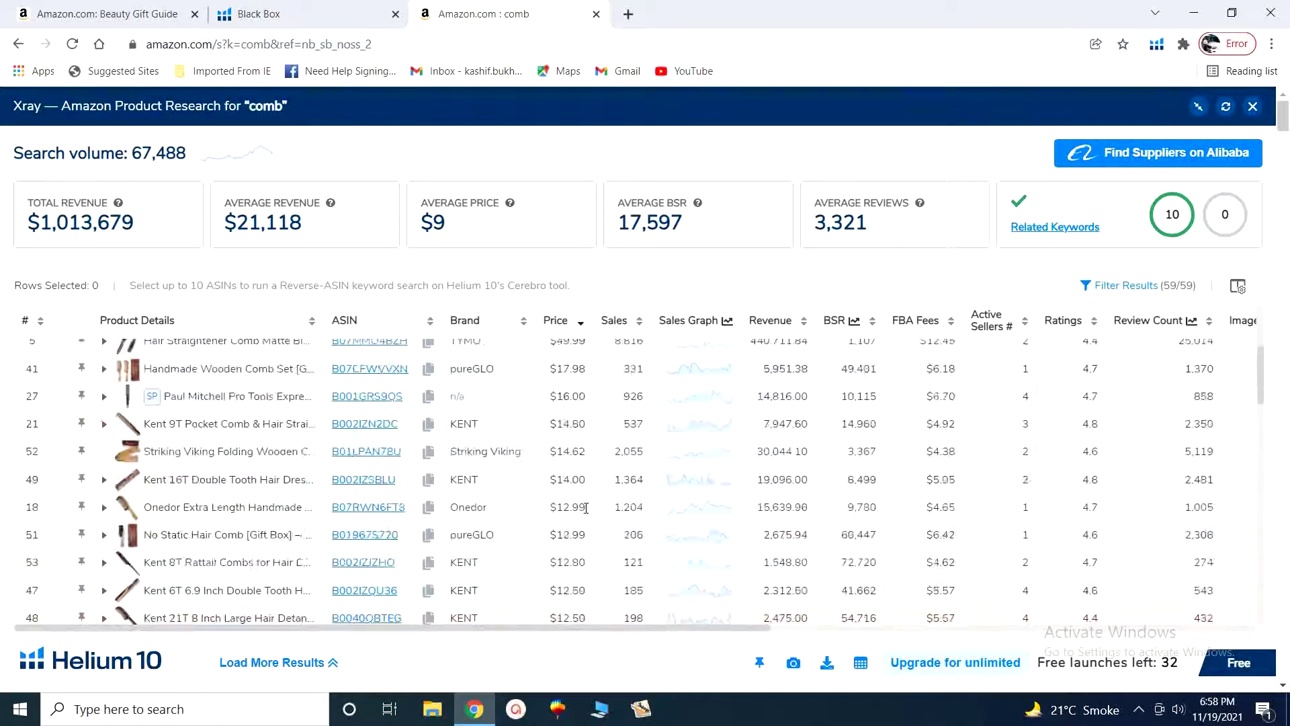
click(579, 322)
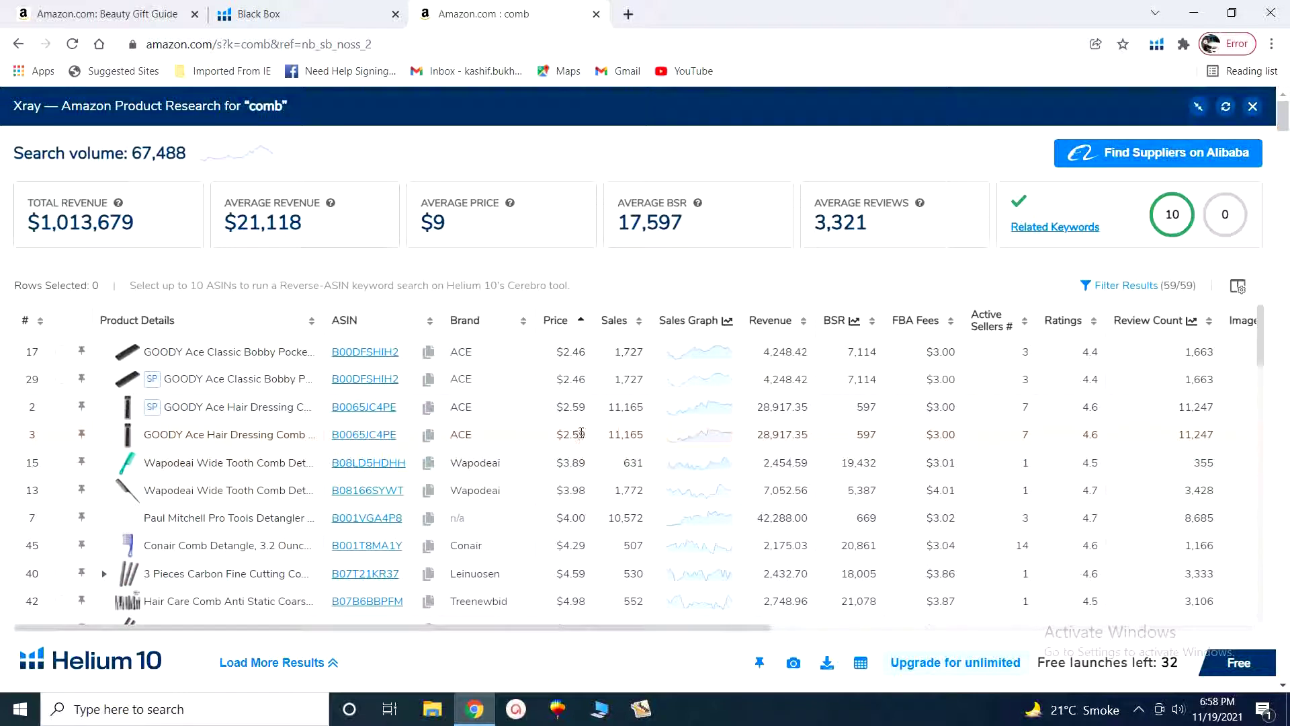
Step: Sort the comb products by BSR in ascending and descending order and review the list from the highest BSR down
click(872, 323)
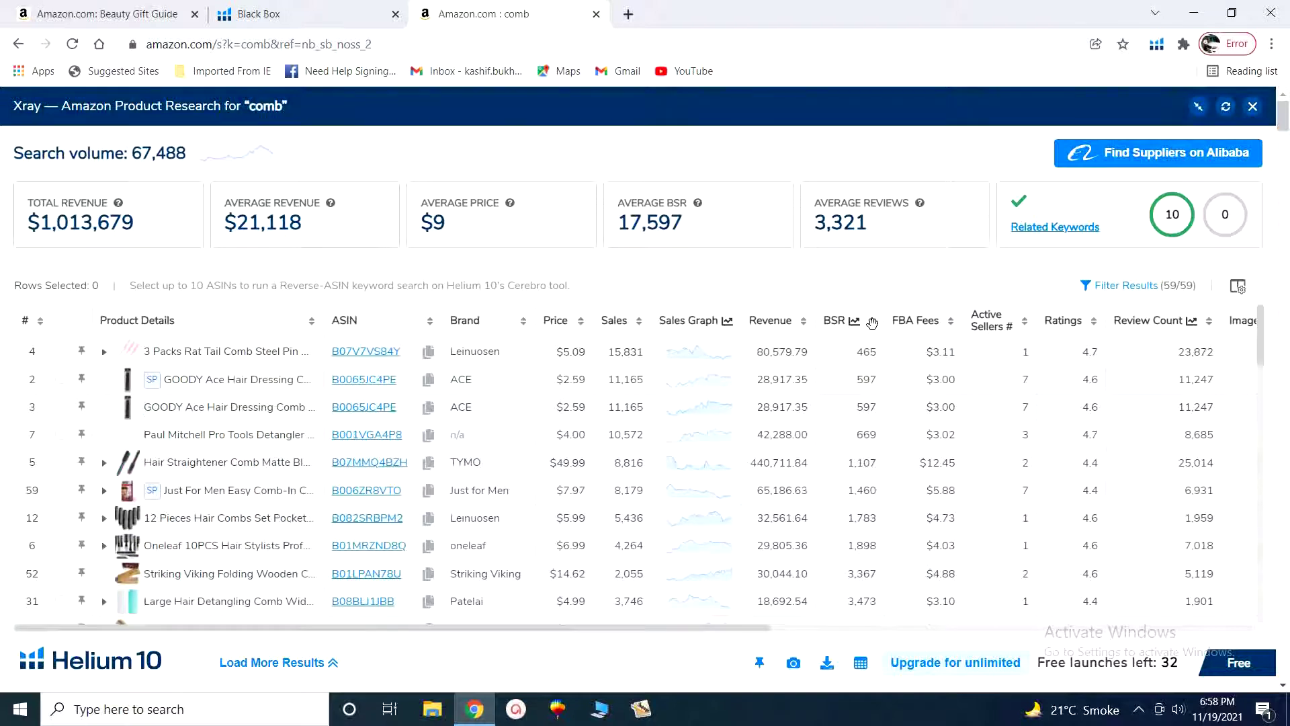
click(872, 323)
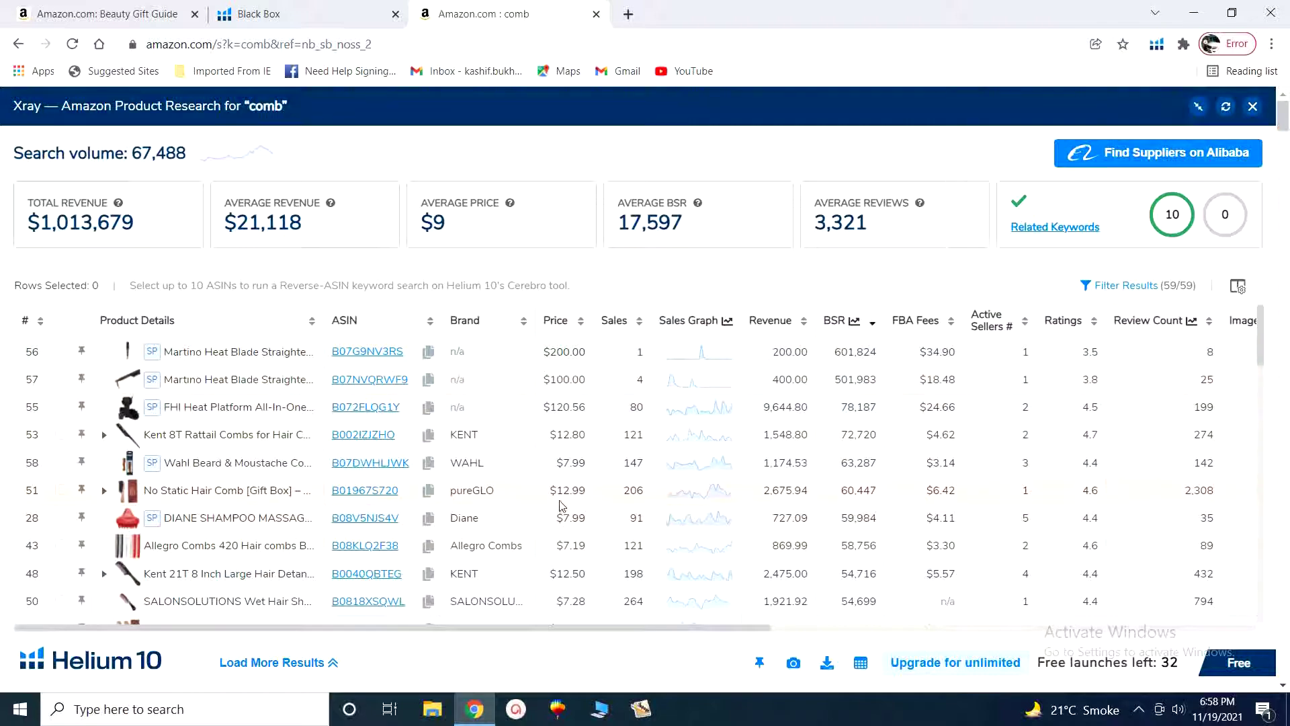
scroll(595, 499, down, 5)
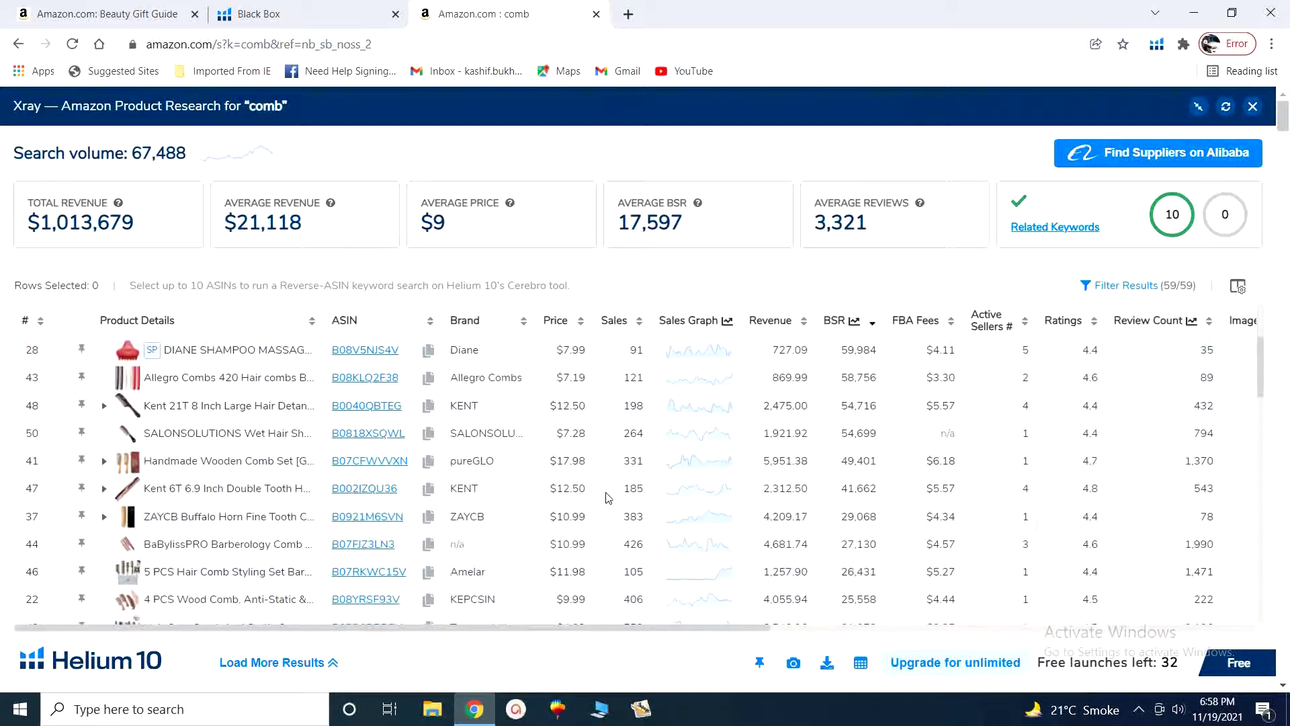
scroll(607, 497, down, 3)
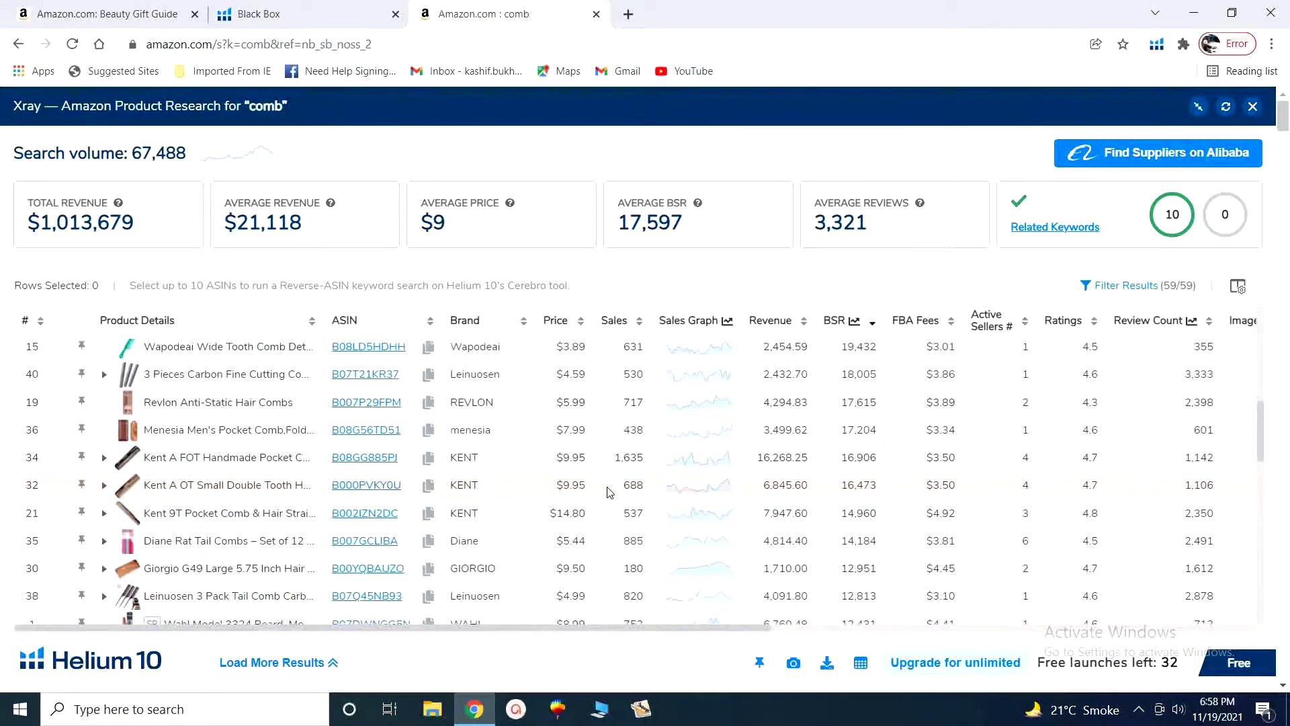
scroll(608, 491, down, 4)
scroll(608, 490, down, 3)
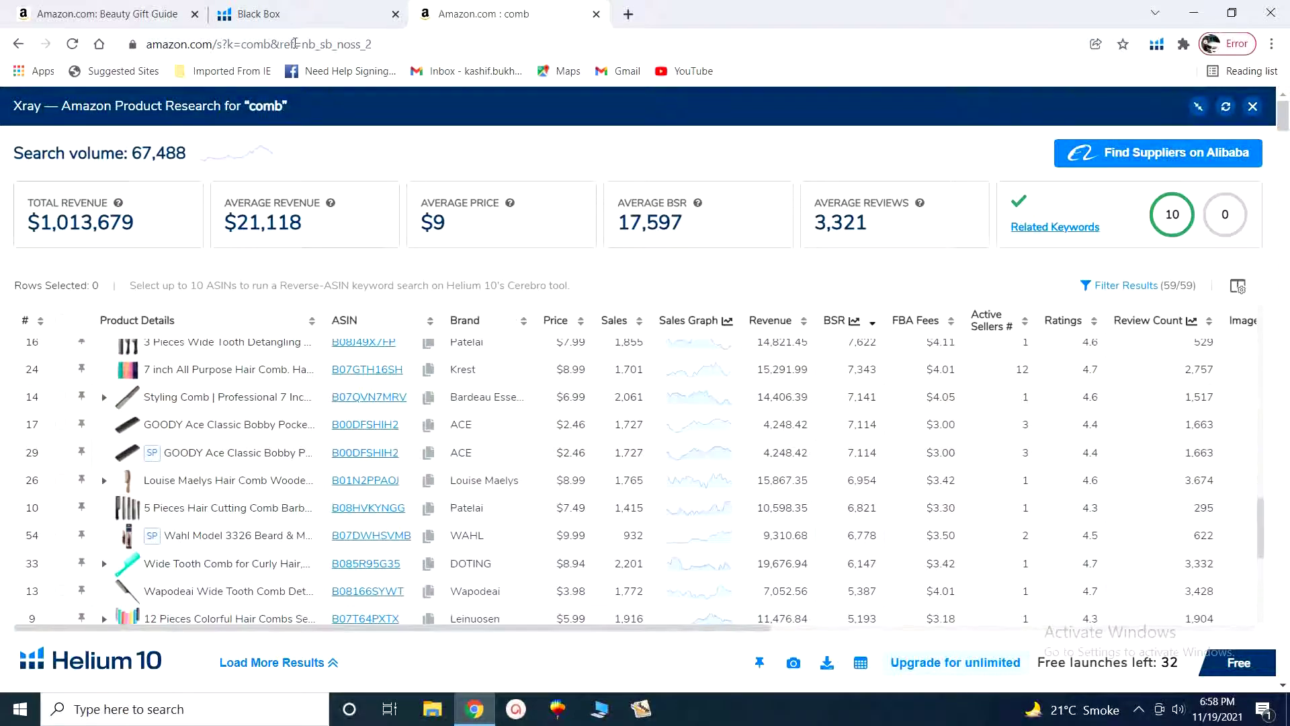
Step: Return to Black Box and review the applied filters and the details of the first listed products
click(294, 11)
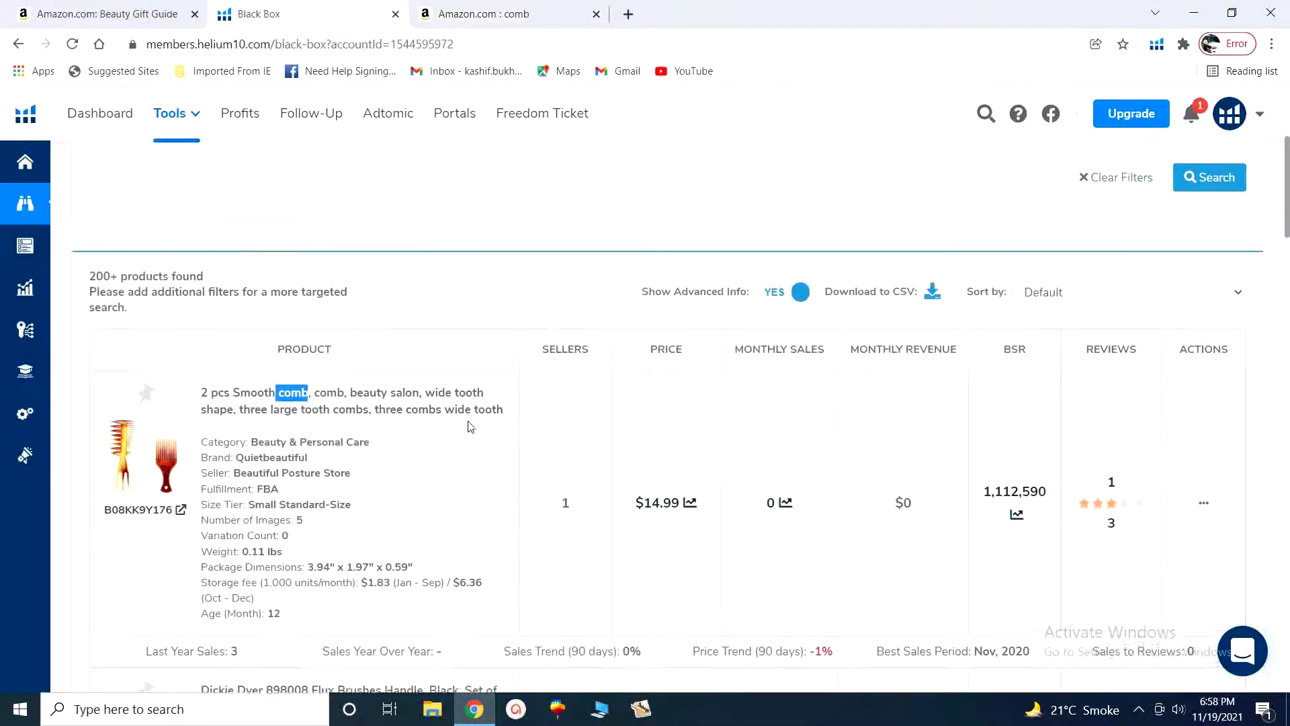
scroll(463, 380, up, 5)
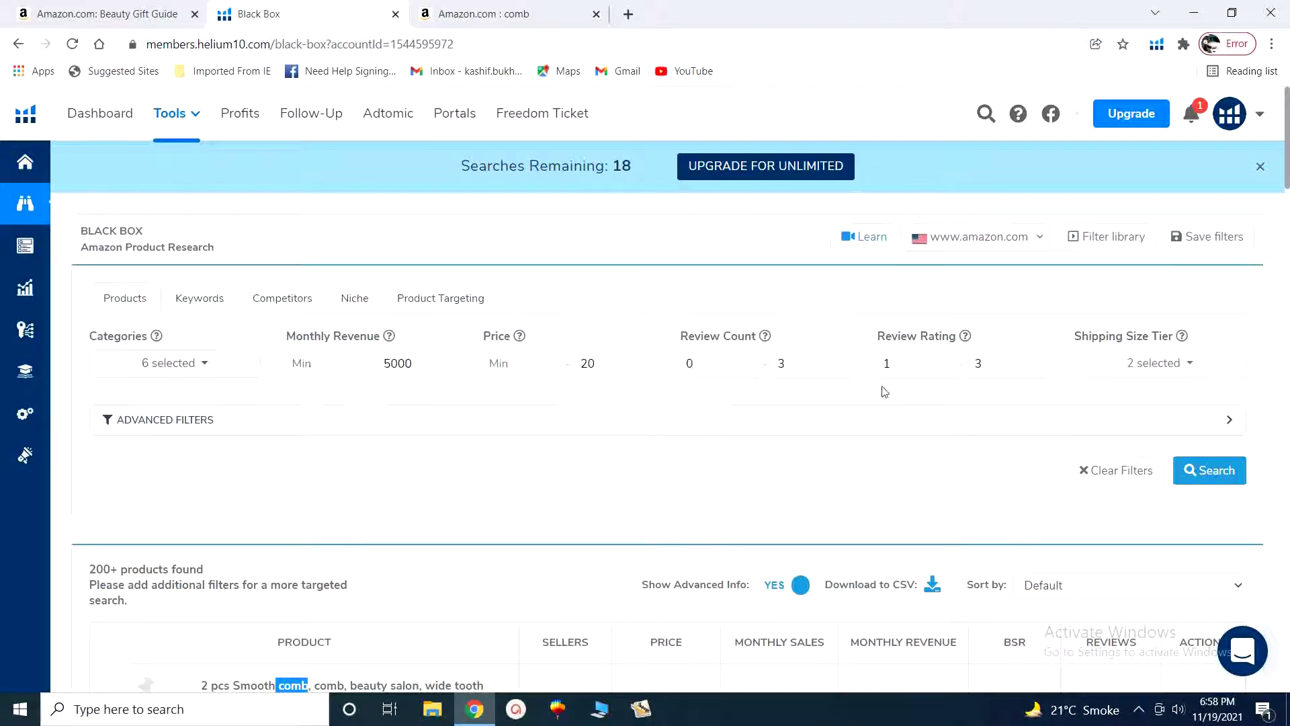
scroll(888, 407, down, 3)
scroll(890, 427, down, 1)
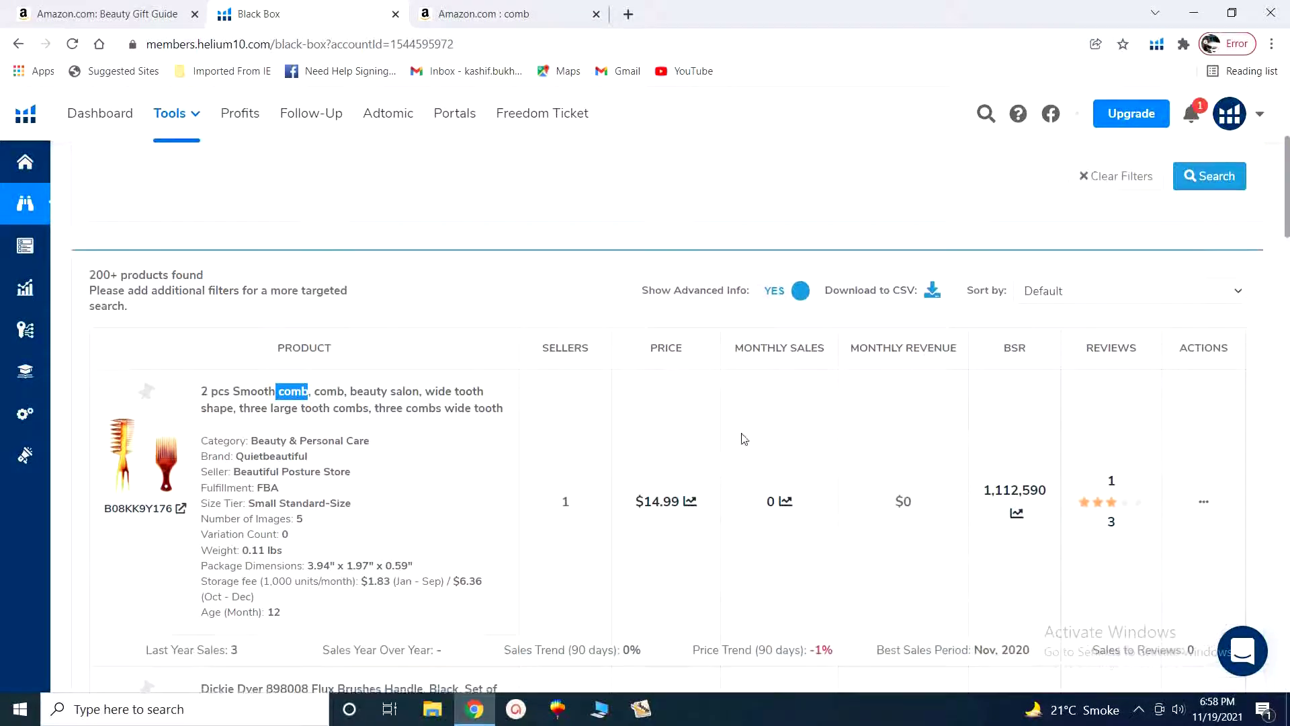
scroll(685, 453, down, 1)
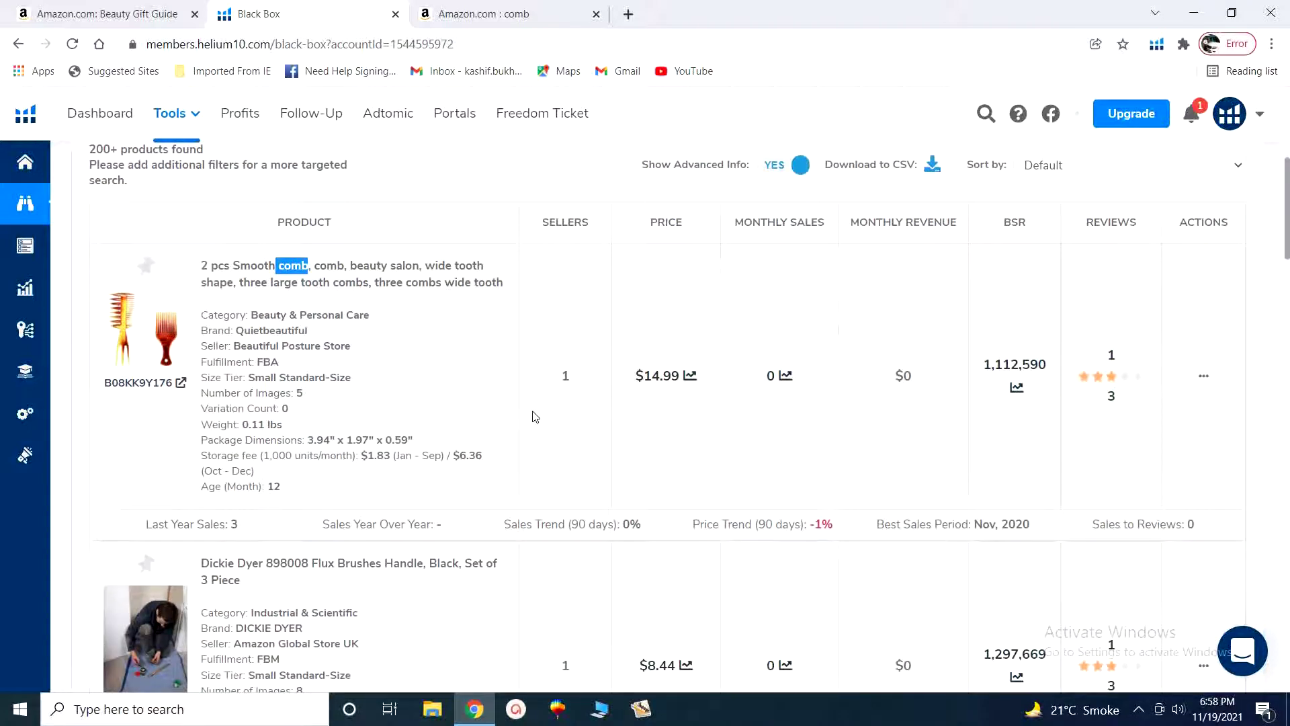
scroll(481, 382, down, 4)
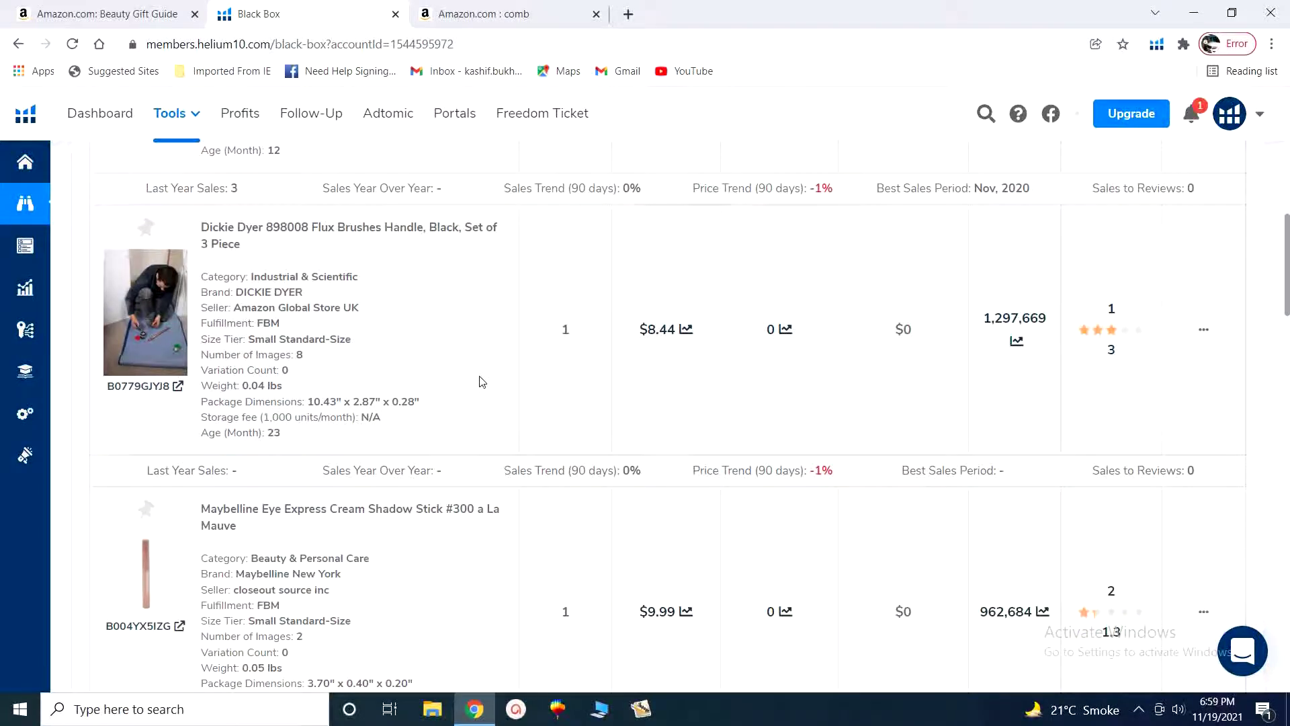
scroll(495, 417, up, 2)
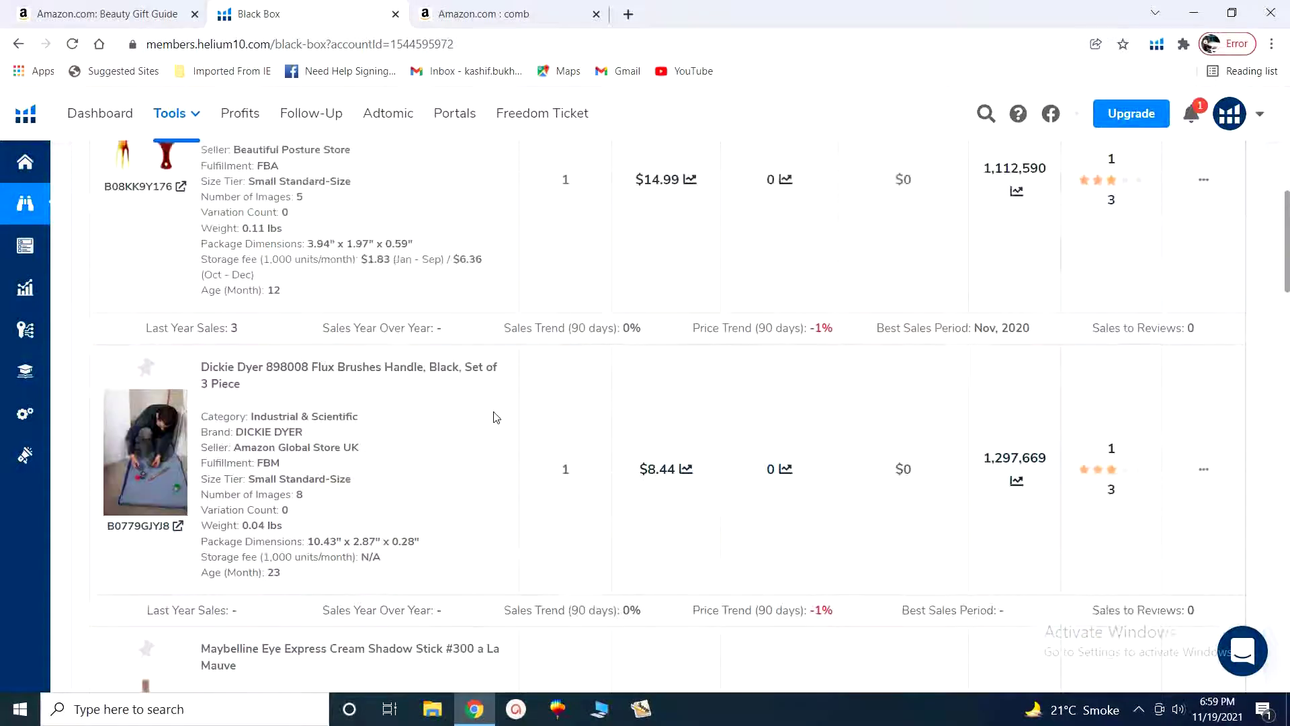
scroll(495, 417, up, 8)
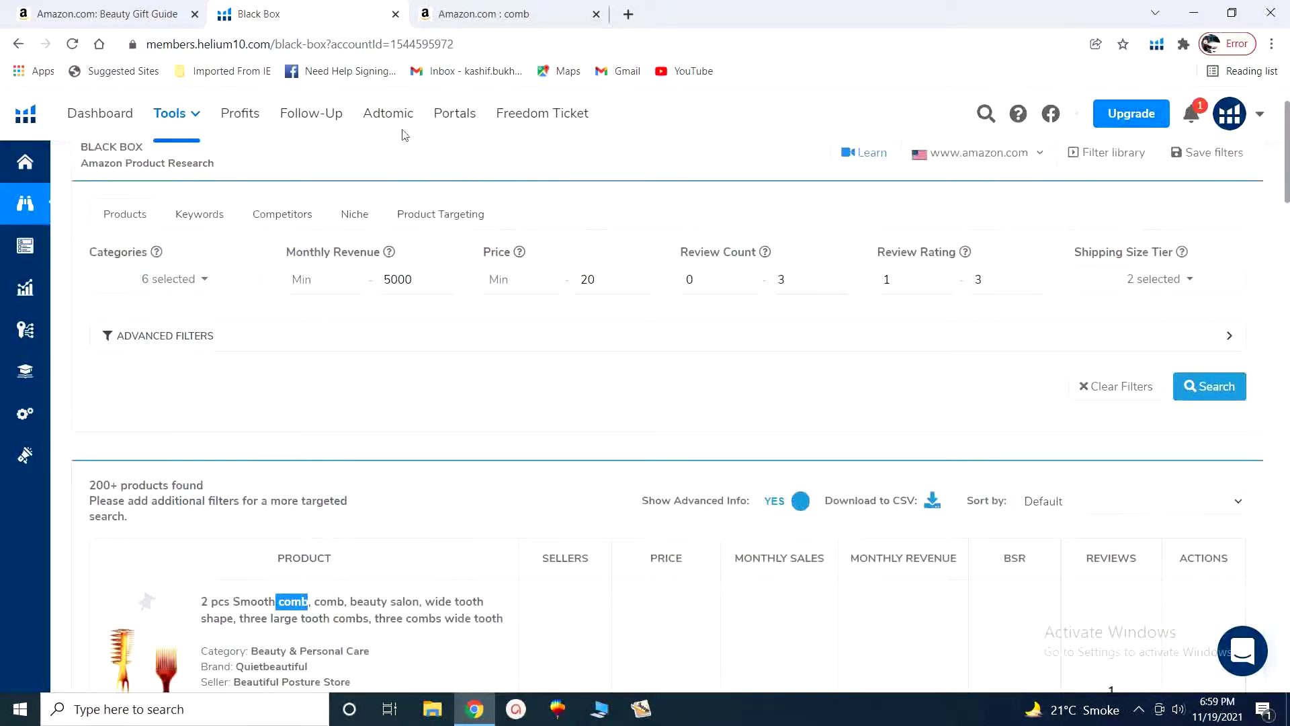
Step: Go back to the Xray comb results and review the products with the lowest BSR
click(448, 20)
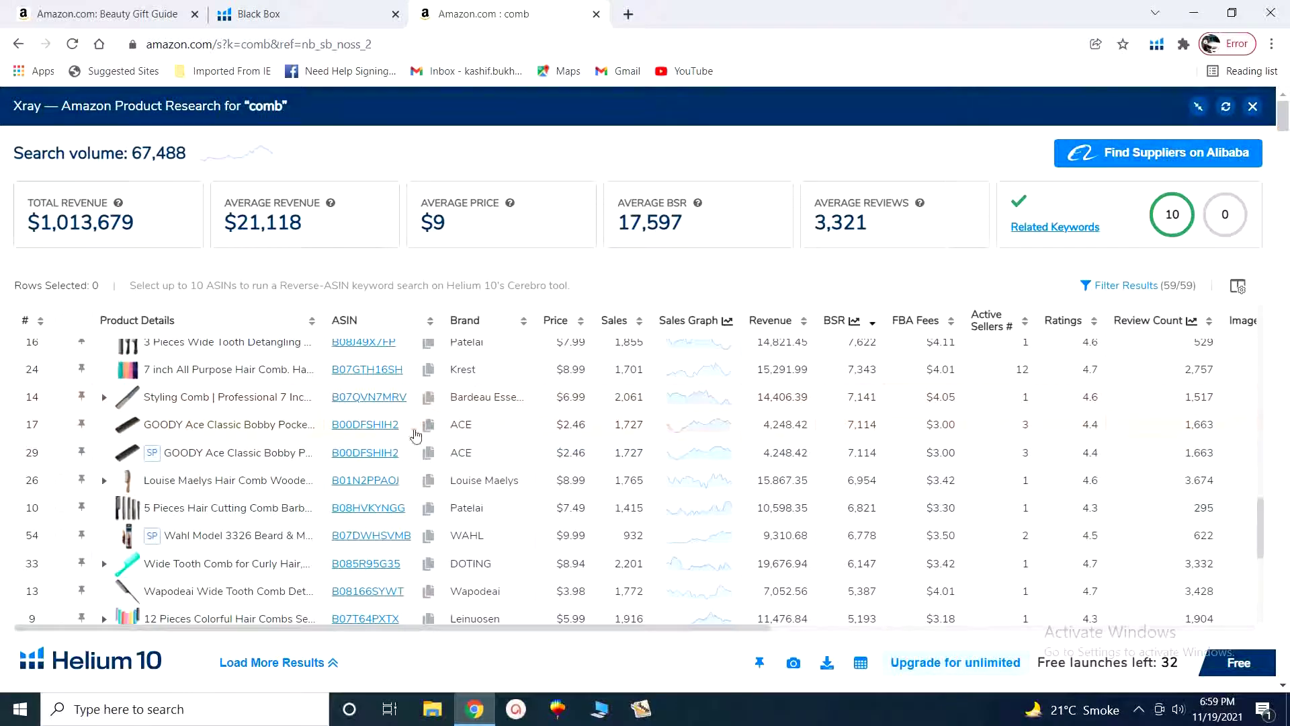
scroll(405, 462, down, 1)
scroll(405, 462, down, 1)
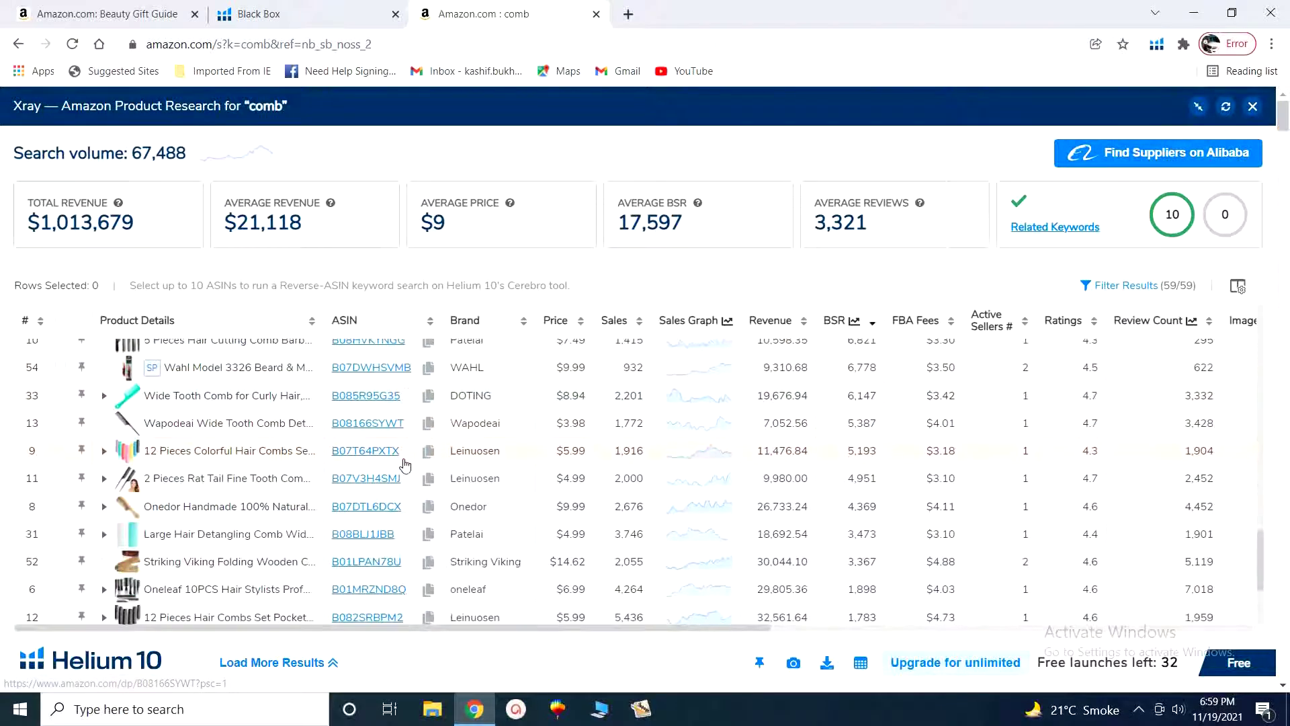
scroll(405, 464, down, 1)
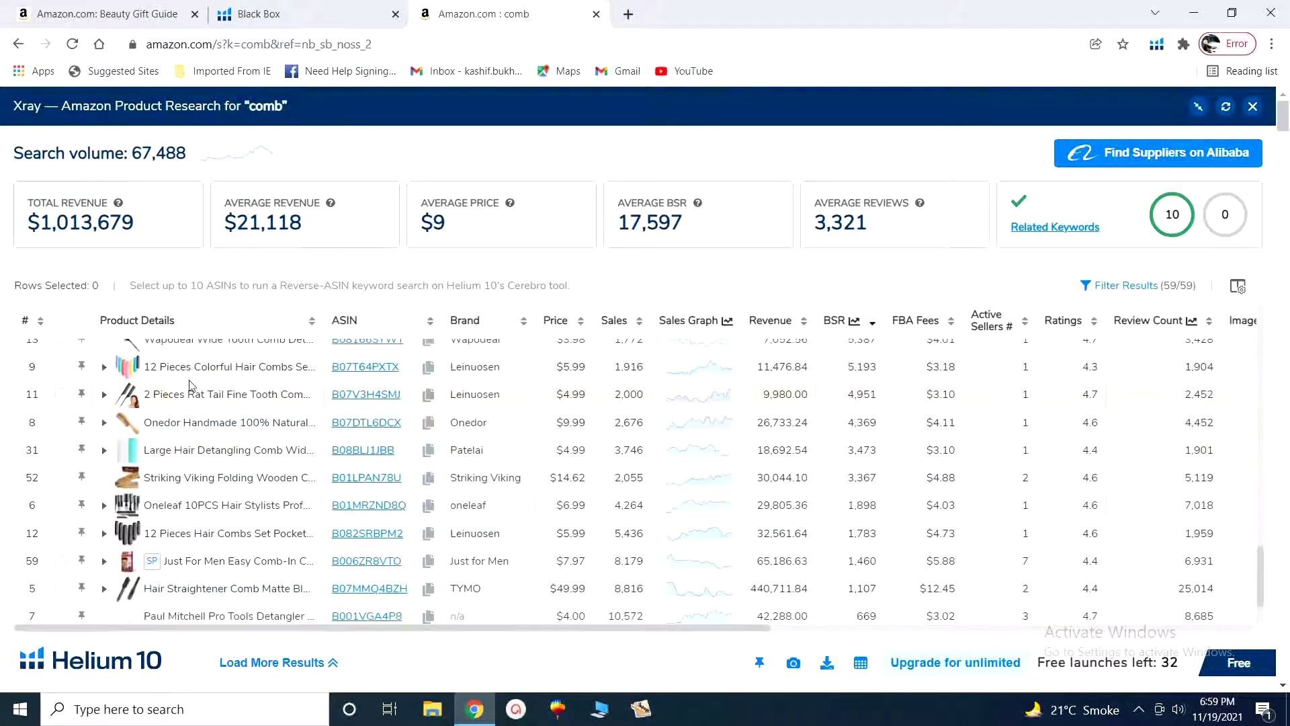
Step: Restore the Xray list's original ascending number order and sort the comb products by price, highest first
click(41, 326)
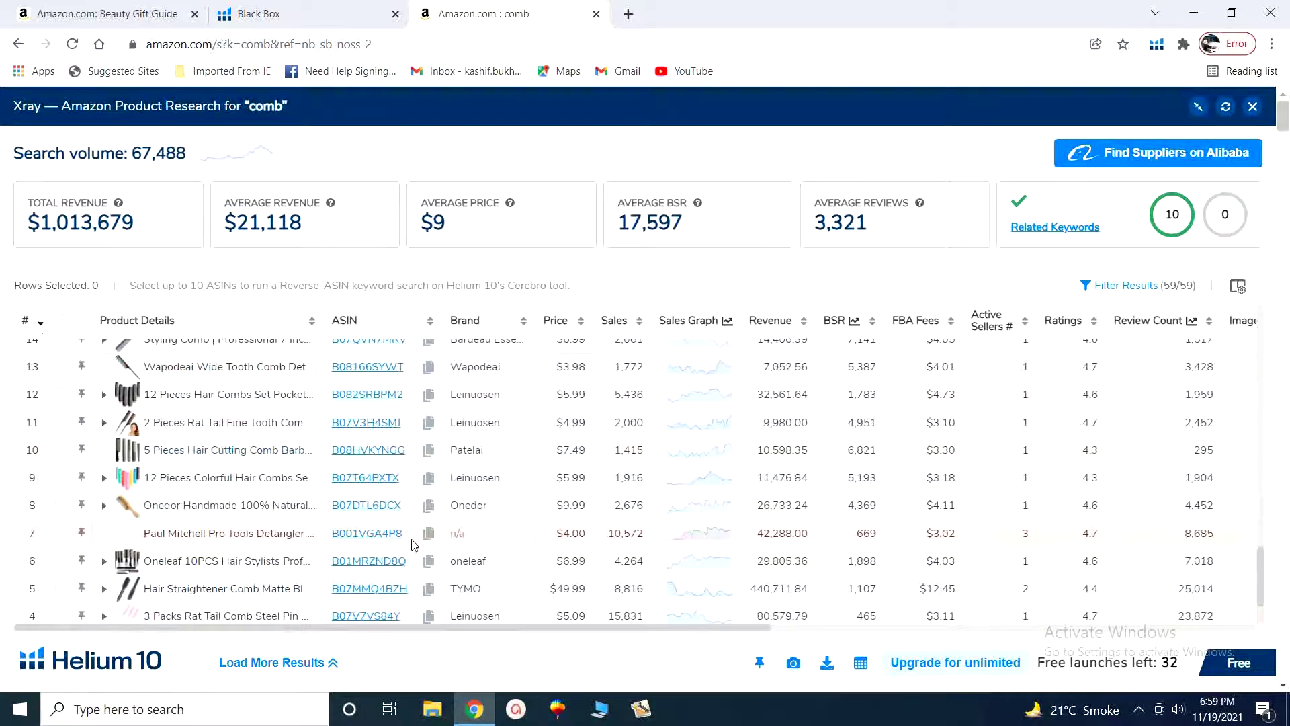
scroll(208, 403, up, 15)
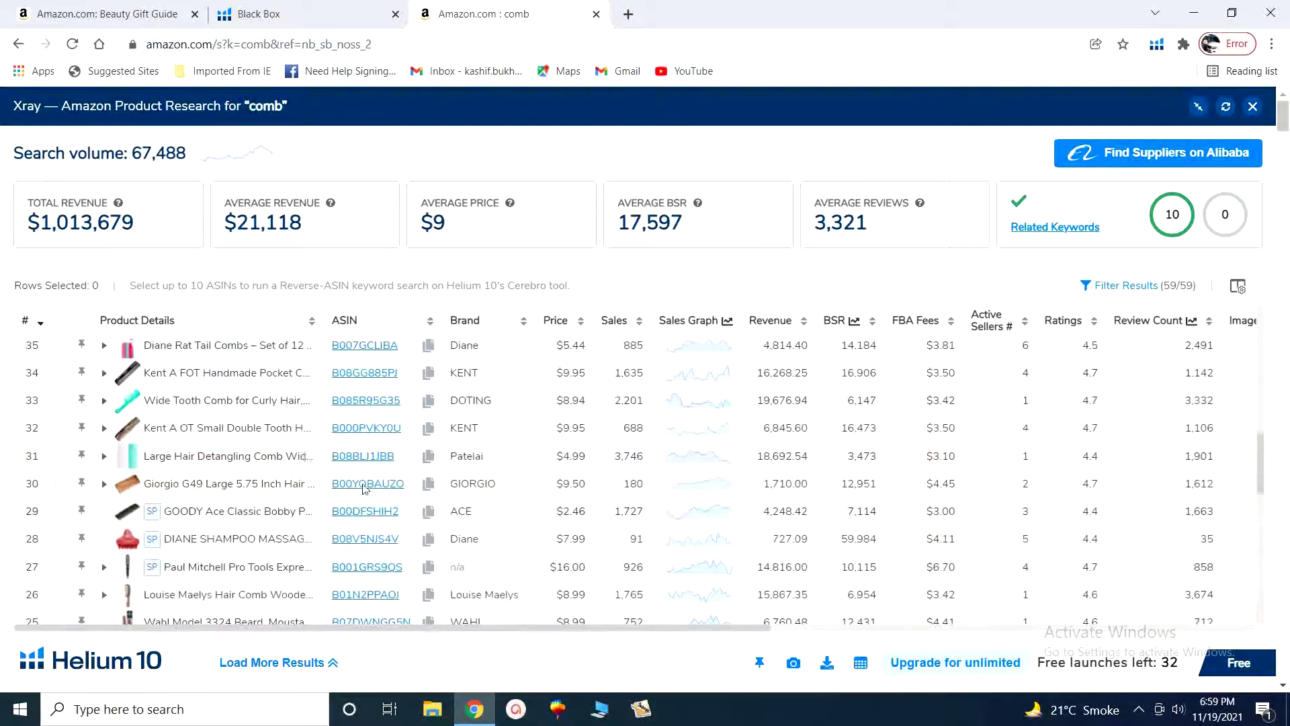
click(42, 324)
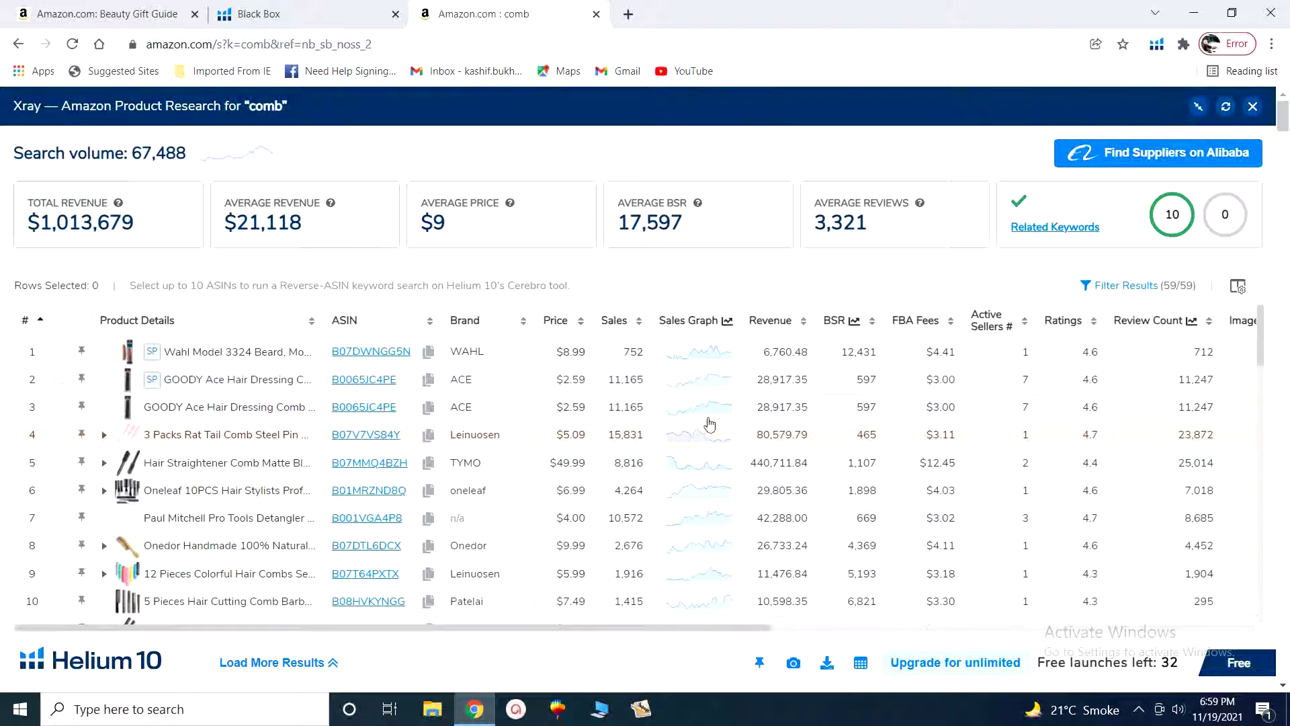
click(582, 323)
click(582, 324)
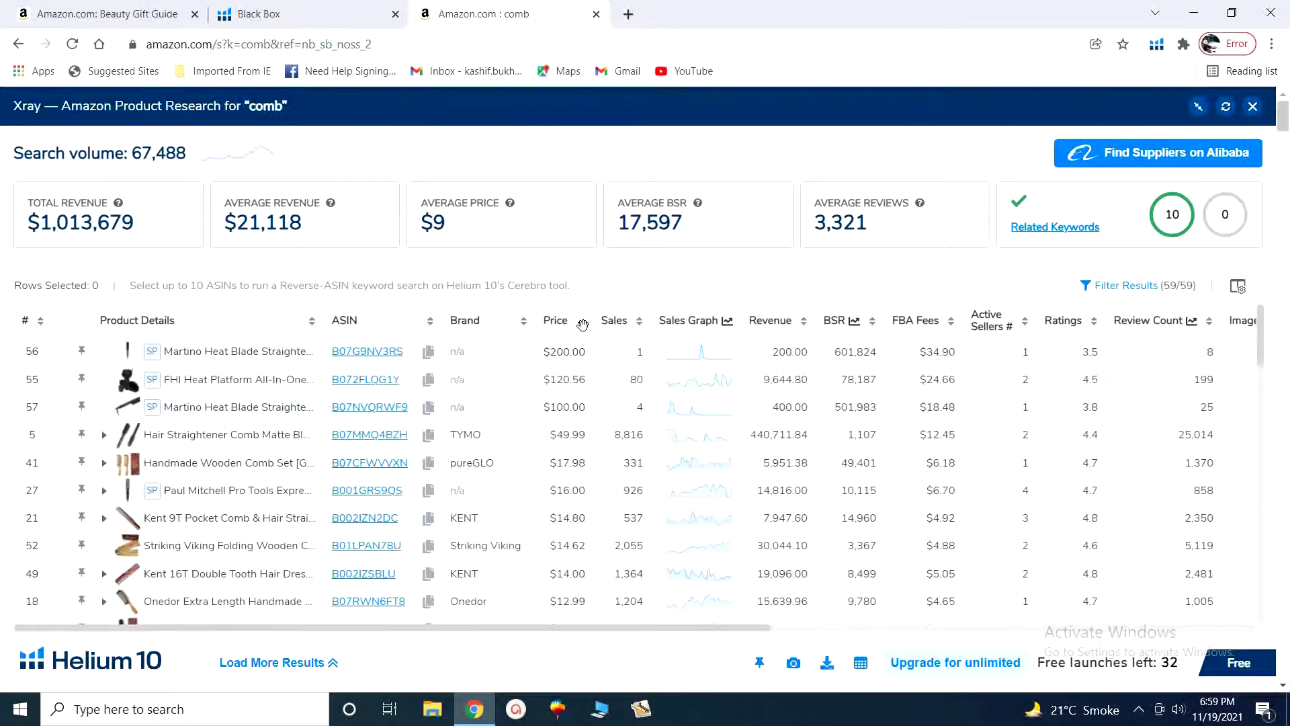